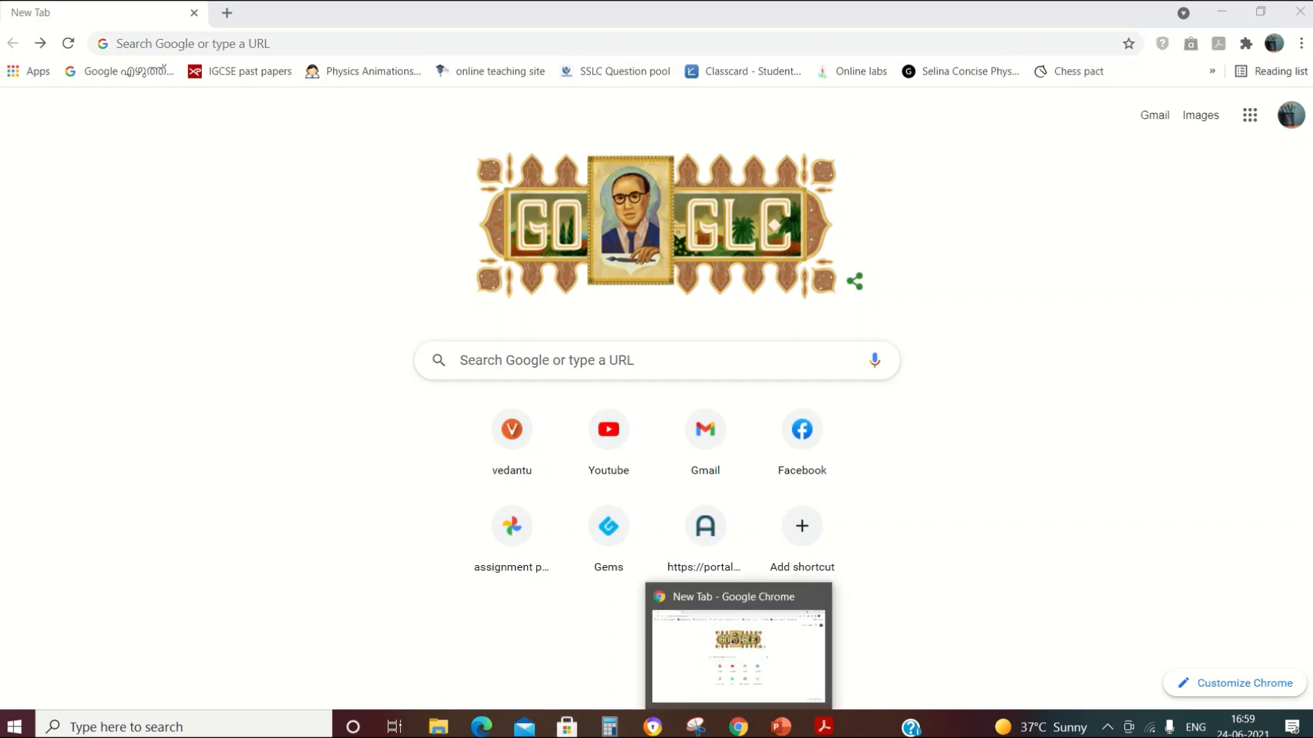
Step: Search Google for 'google jamboard' and open the Jamboard Recent Jams page
{"action": "left_click", "coordinate": [745, 367]}
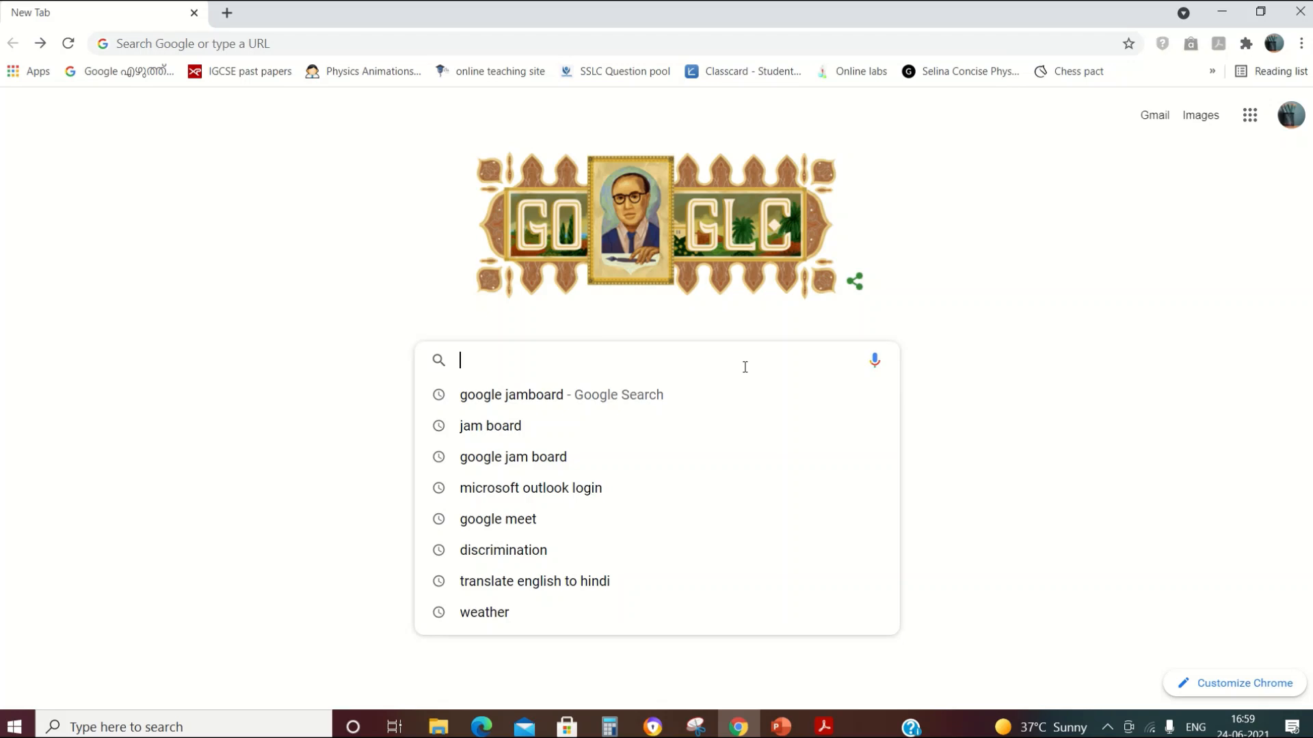
{"action": "left_click", "coordinate": [551, 399]}
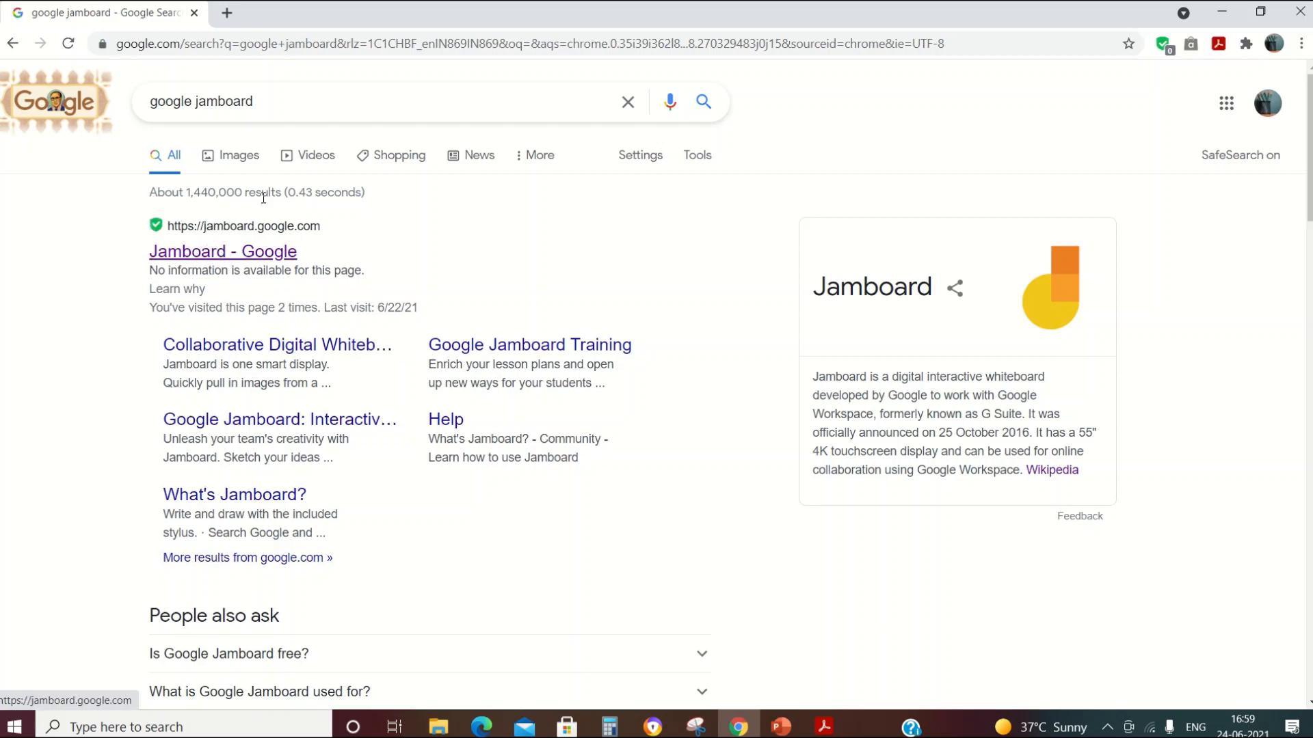
{"action": "left_click", "coordinate": [196, 256]}
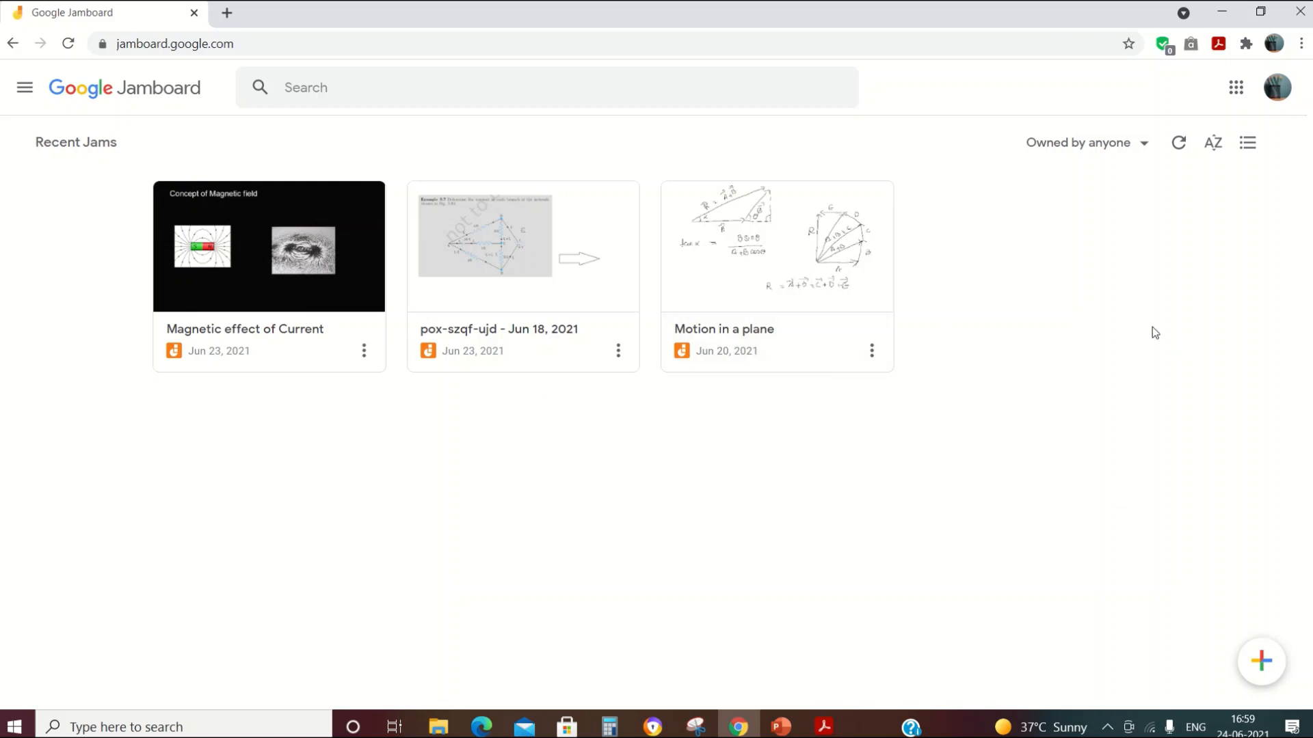
Step: Create a new blank 'Untitled Jam' with the + New Jam button
{"action": "left_click", "coordinate": [1263, 672]}
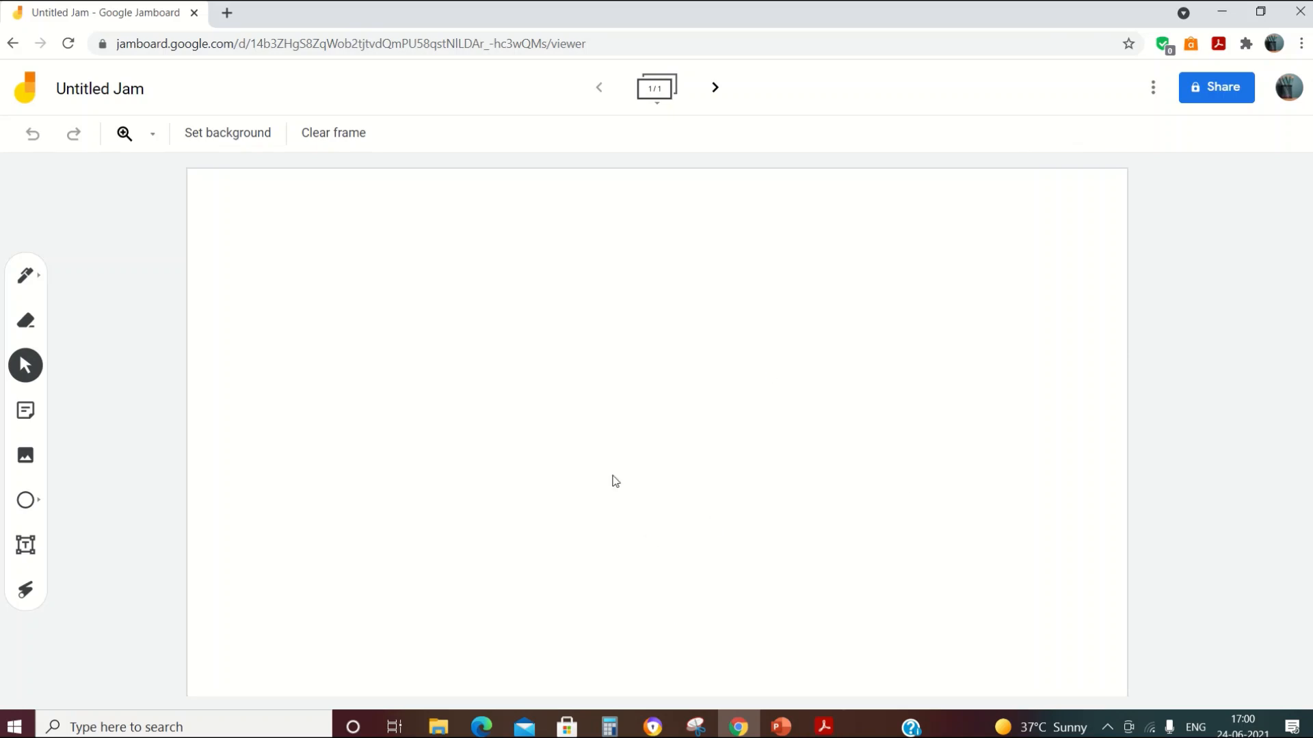
Step: Add five blank frames so the counter reads 6/6, then expand the frame bar
{"action": "left_click", "coordinate": [716, 99]}
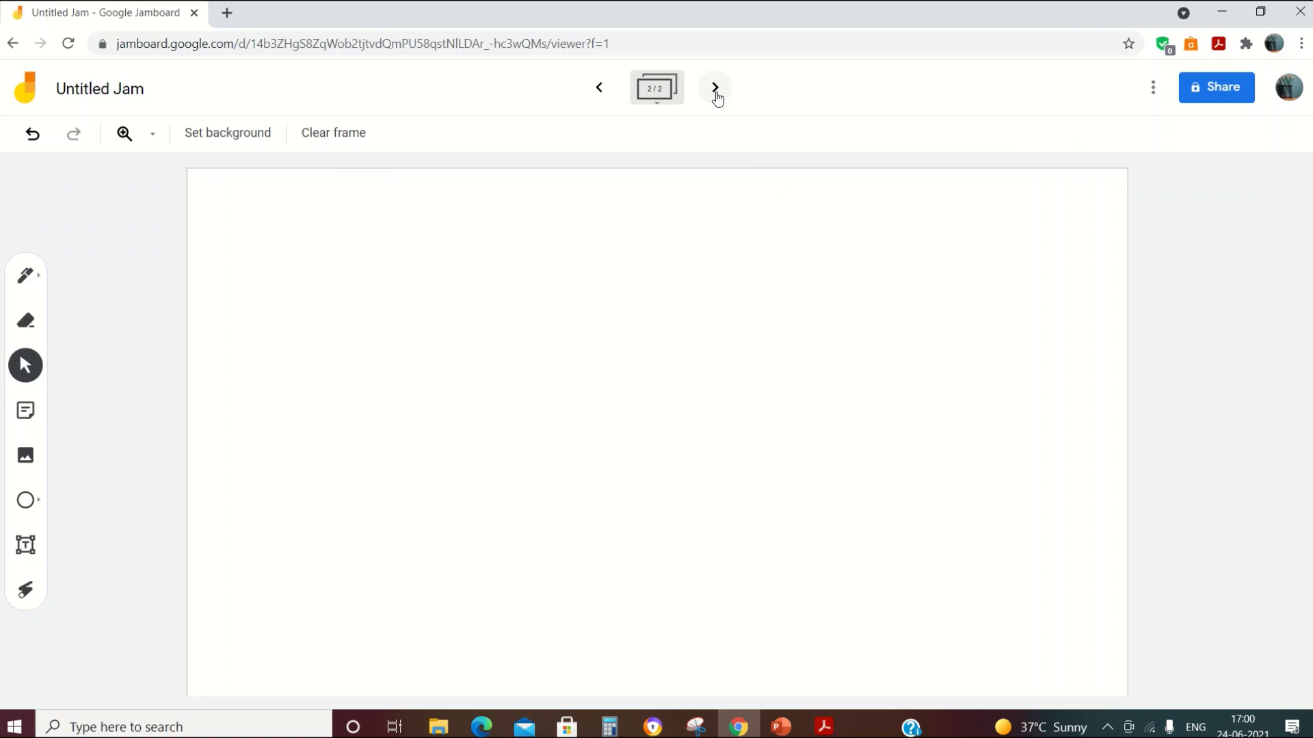
{"action": "left_click", "coordinate": [716, 98]}
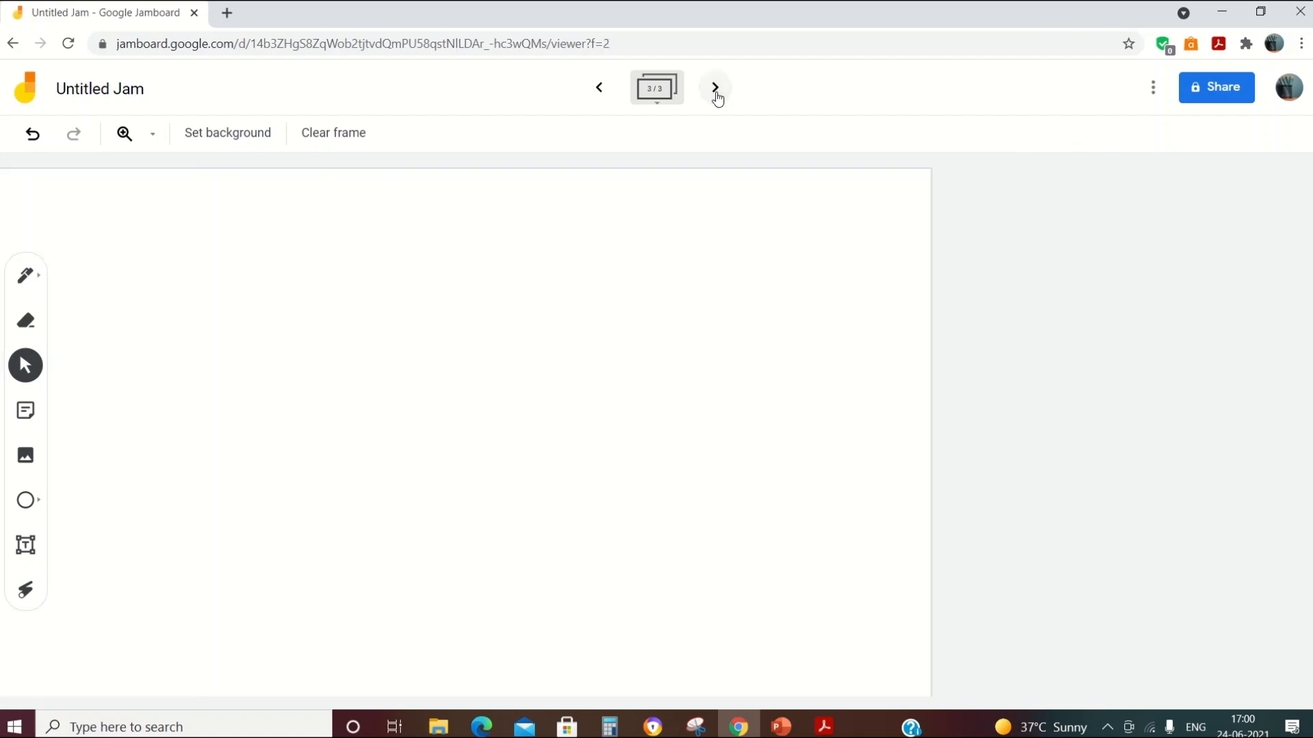
{"action": "left_click", "coordinate": [715, 99]}
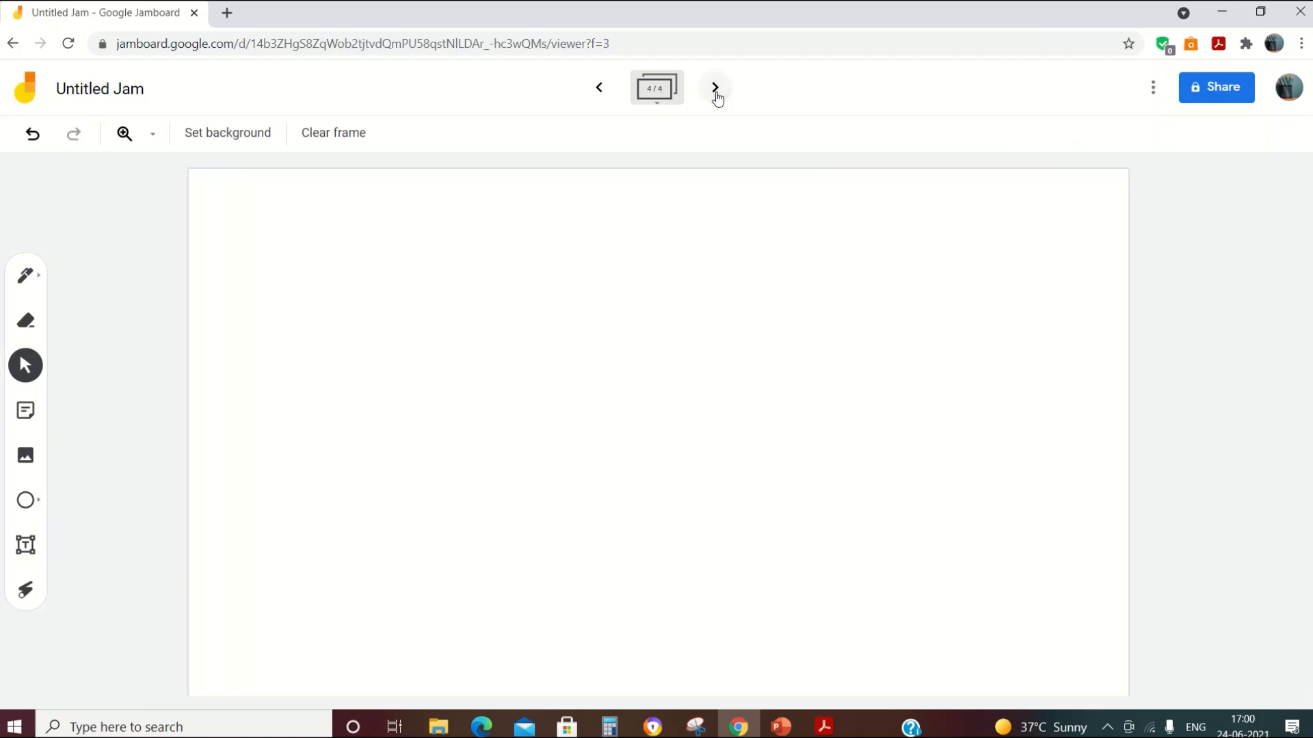
{"action": "left_click", "coordinate": [715, 98]}
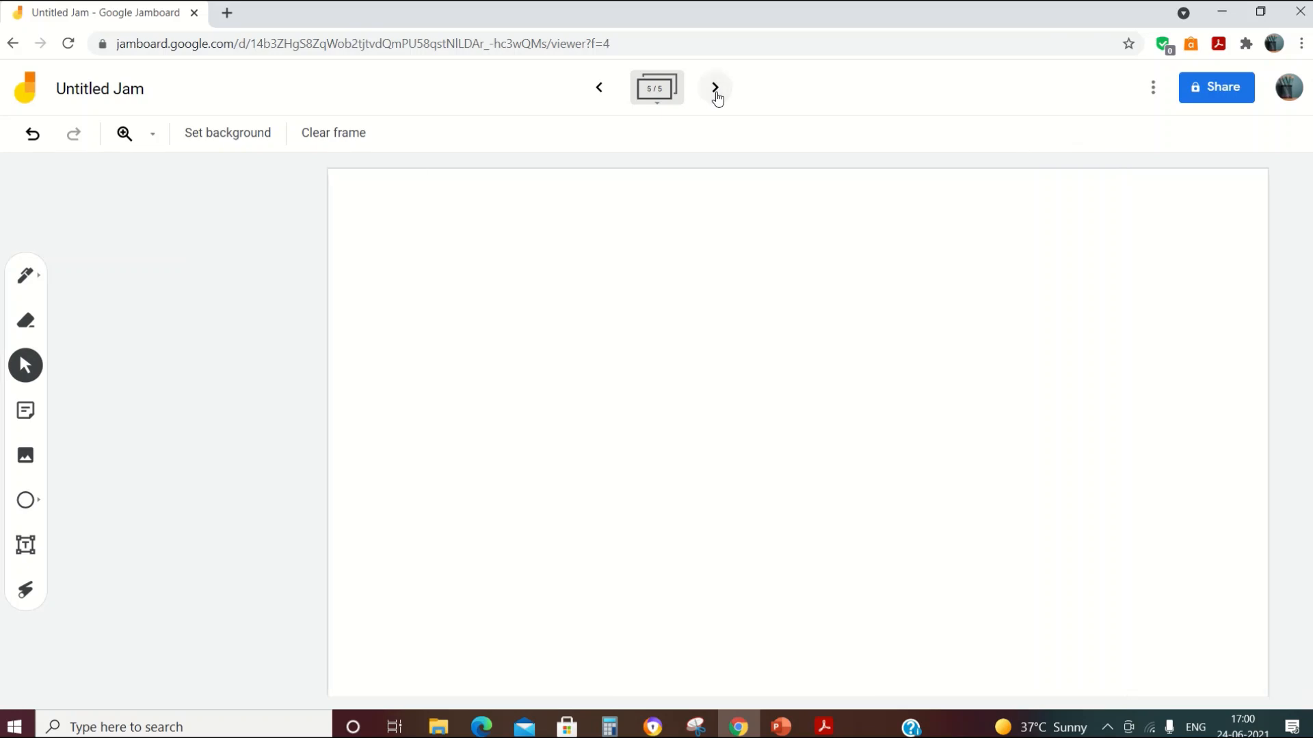
{"action": "left_click", "coordinate": [716, 99]}
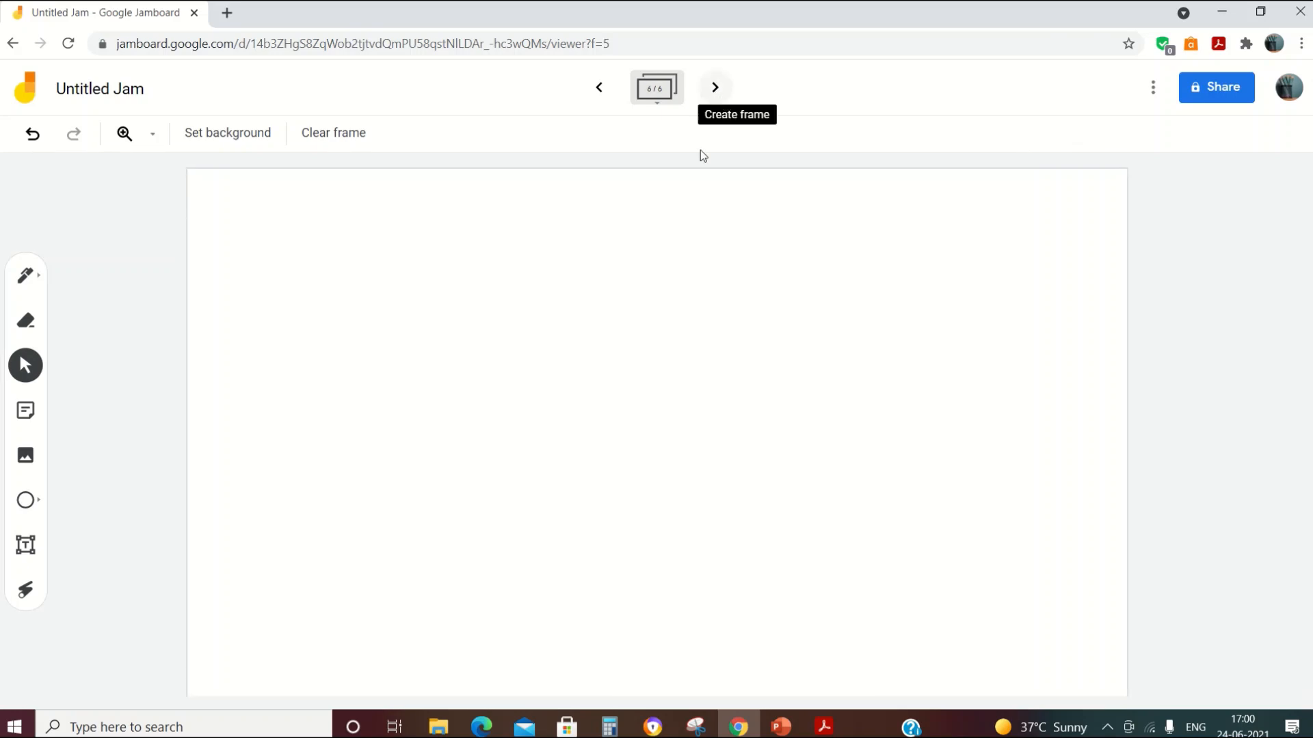
{"action": "left_click", "coordinate": [654, 104]}
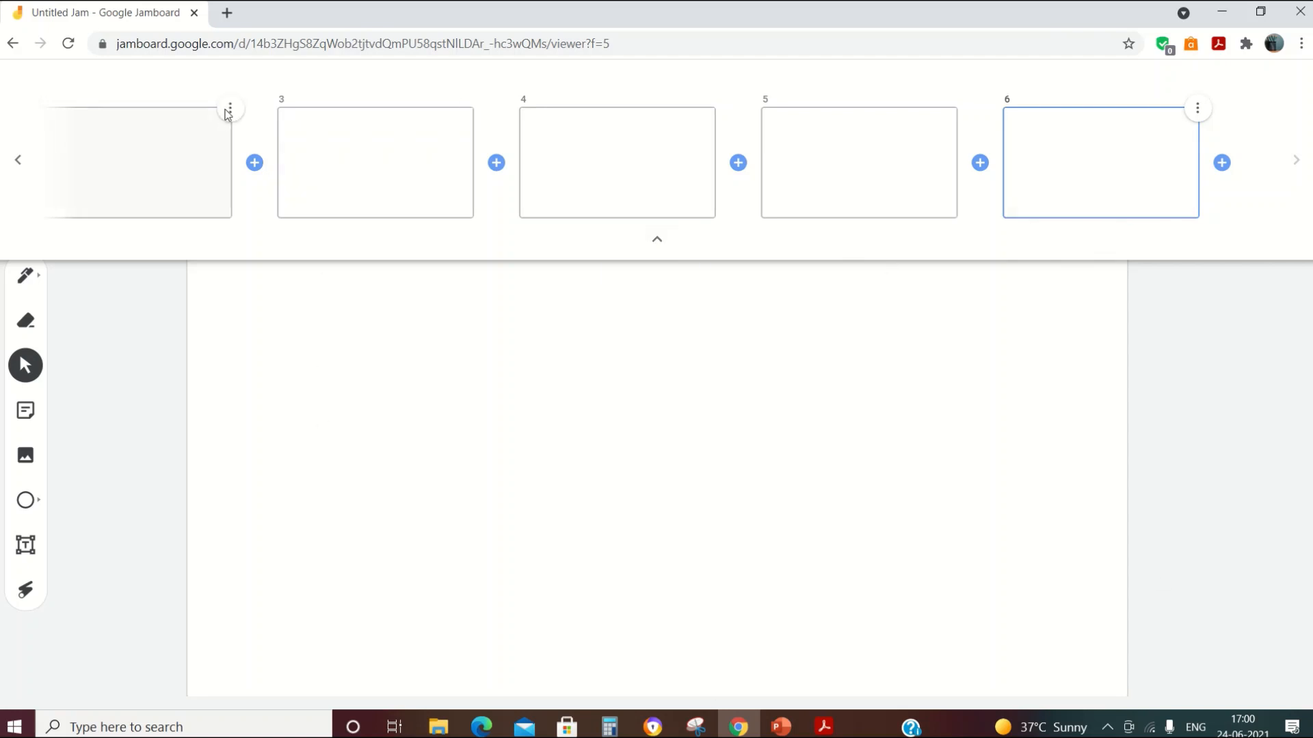
Step: Go back to frame 1 in the frame bar and collapse the frame bar
{"action": "left_click", "coordinate": [229, 116]}
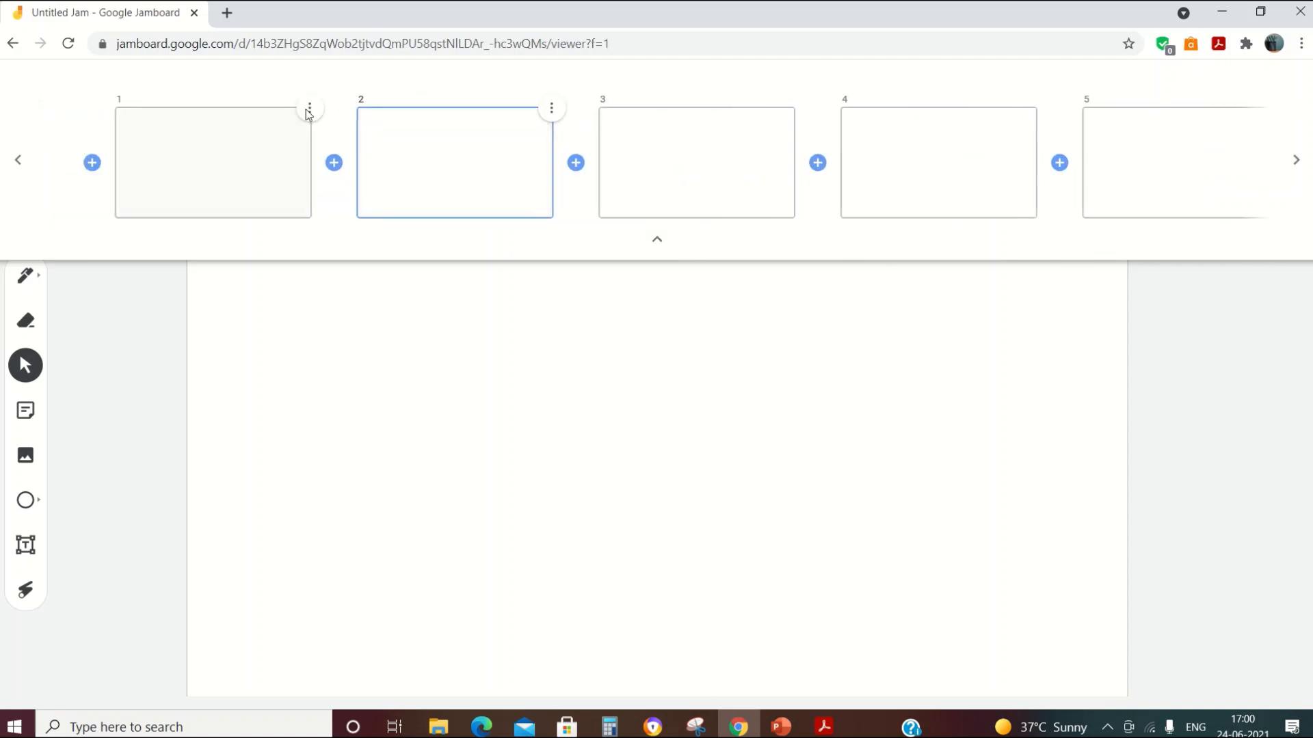
{"action": "left_click", "coordinate": [307, 114]}
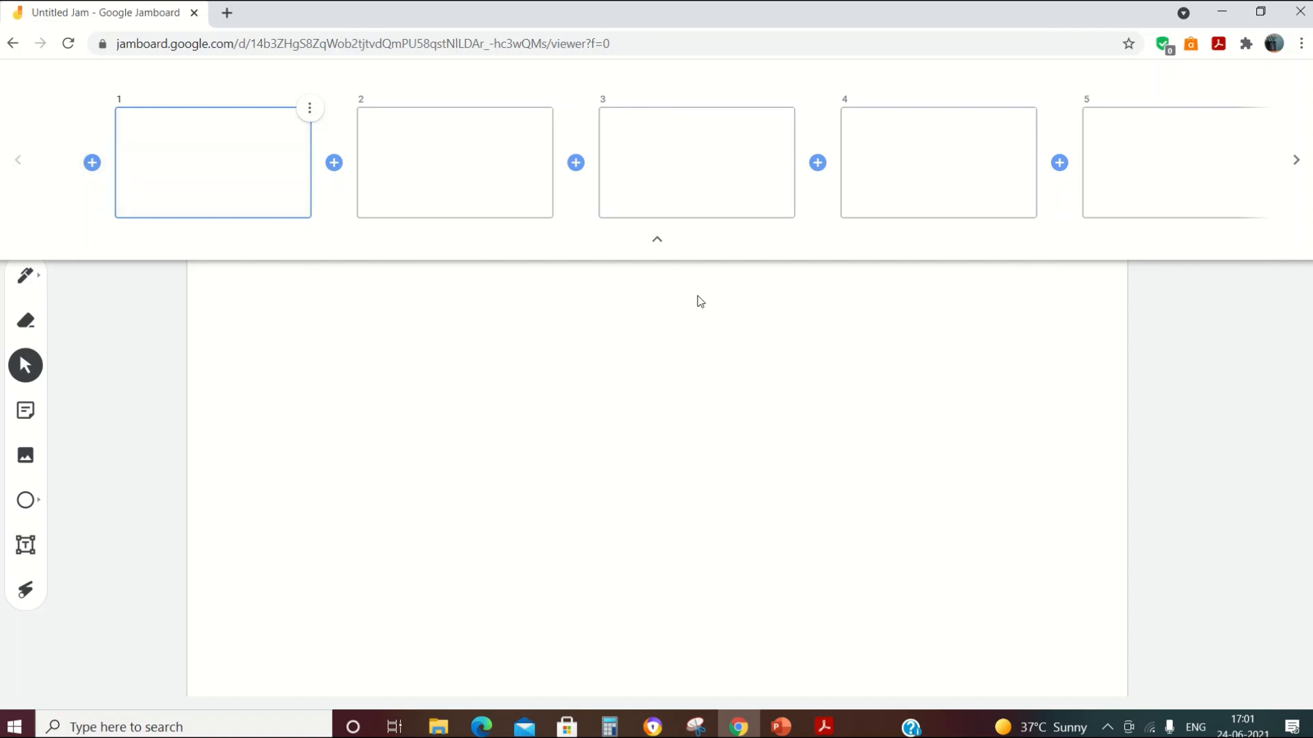
{"action": "left_click", "coordinate": [656, 243]}
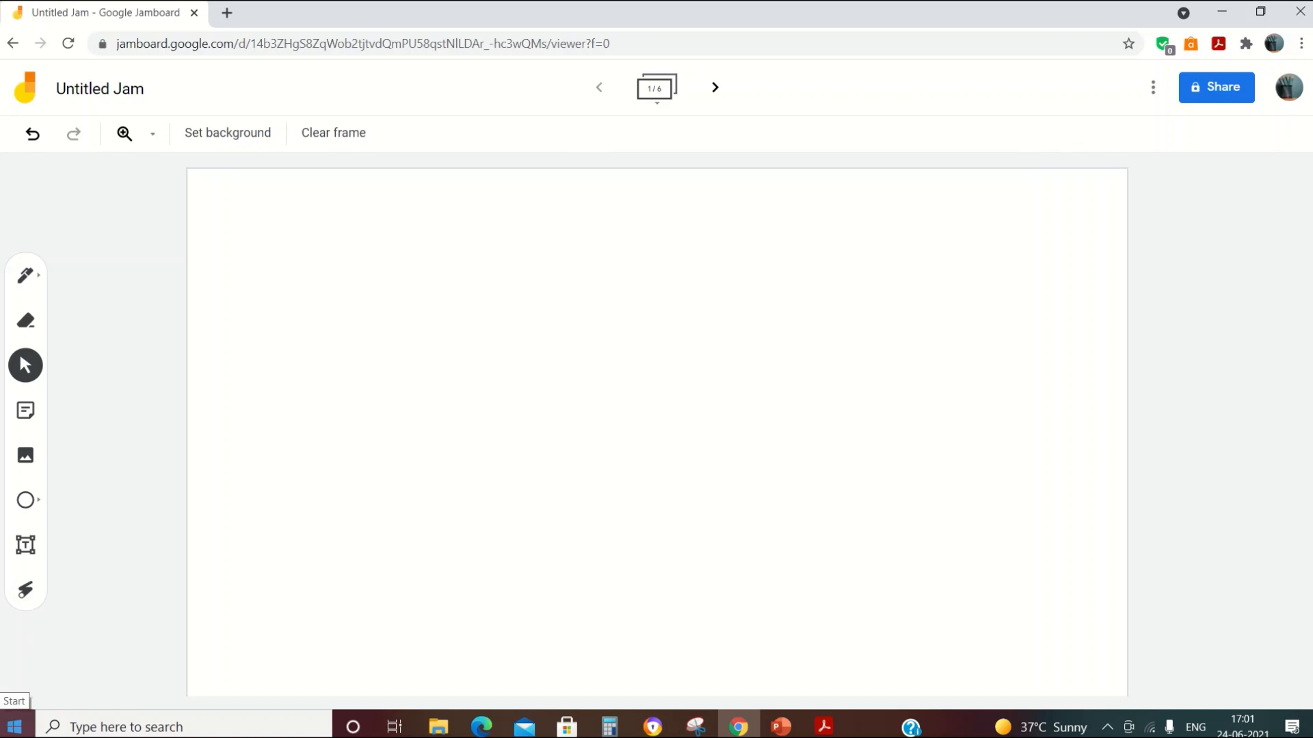
Step: Draw two thin black pen lines near the top left of frame 1
{"action": "left_click", "coordinate": [42, 283]}
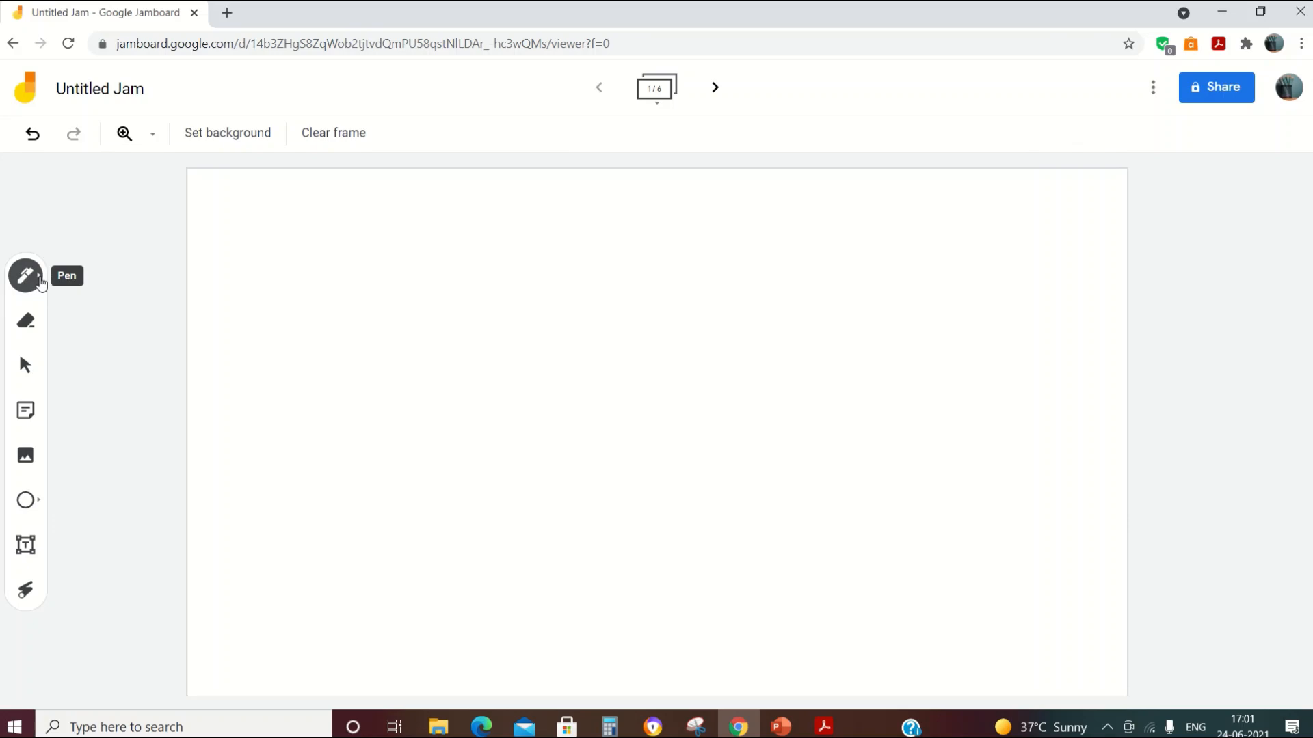
{"action": "left_click", "coordinate": [43, 282]}
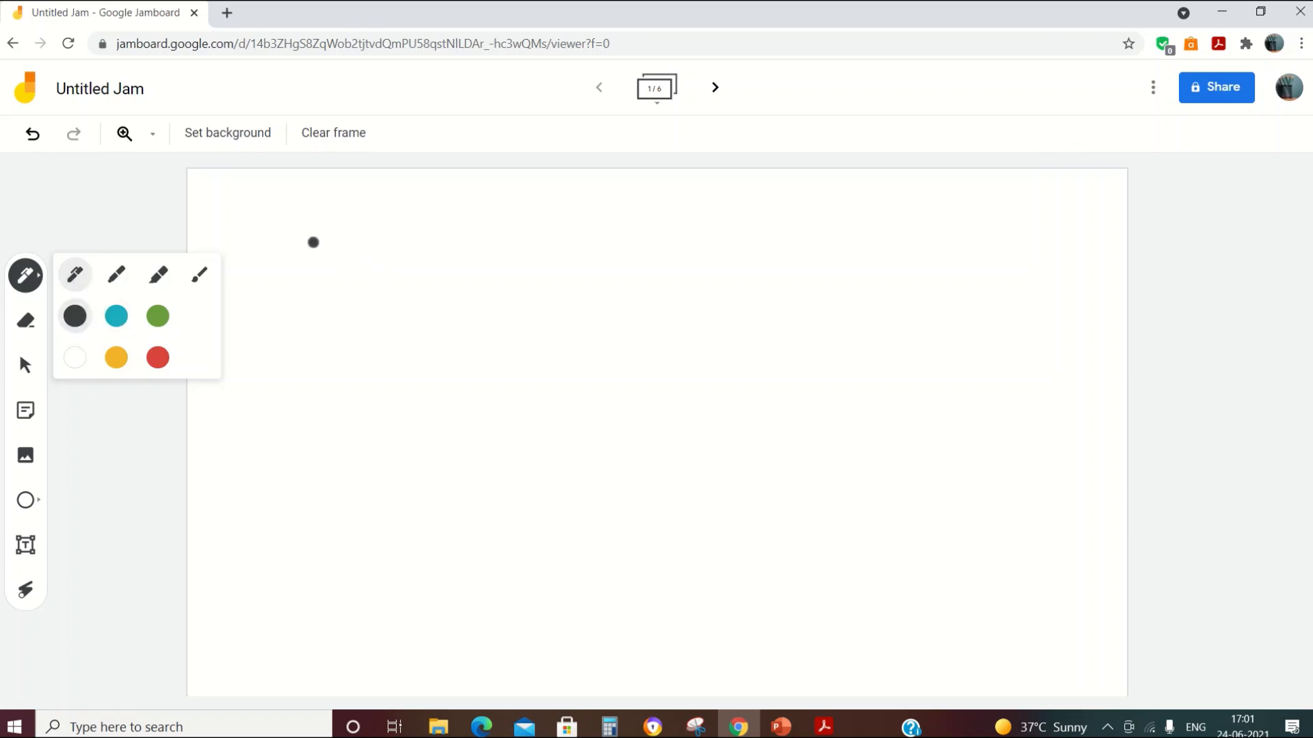
{"action": "left_click_drag", "start_coordinate": [314, 243], "coordinate": [507, 252]}
{"action": "left_click_drag", "start_coordinate": [318, 272], "coordinate": [517, 276]}
Step: Draw two green marker lines below the black ones
{"action": "left_click", "coordinate": [40, 282]}
{"action": "left_click", "coordinate": [116, 275]}
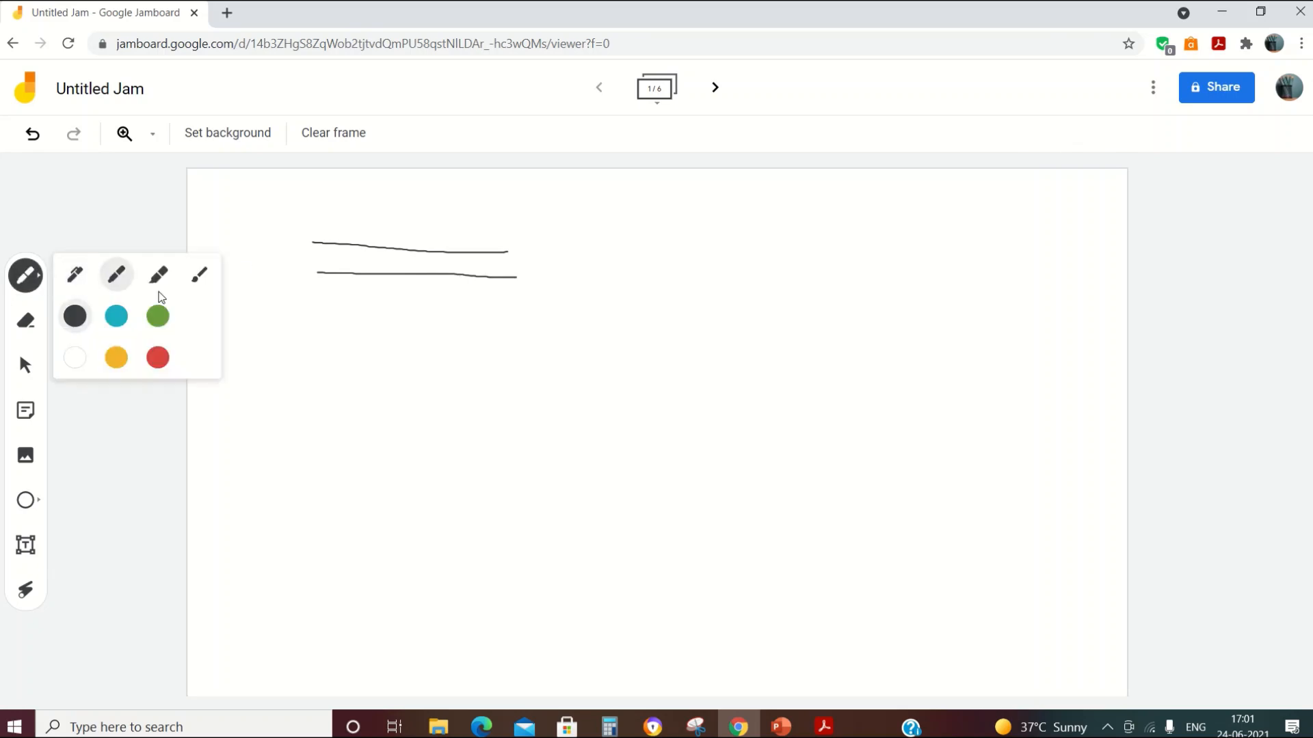
{"action": "left_click", "coordinate": [159, 317]}
{"action": "left_click_drag", "start_coordinate": [306, 317], "coordinate": [526, 327]}
{"action": "left_click_drag", "start_coordinate": [311, 346], "coordinate": [536, 354]}
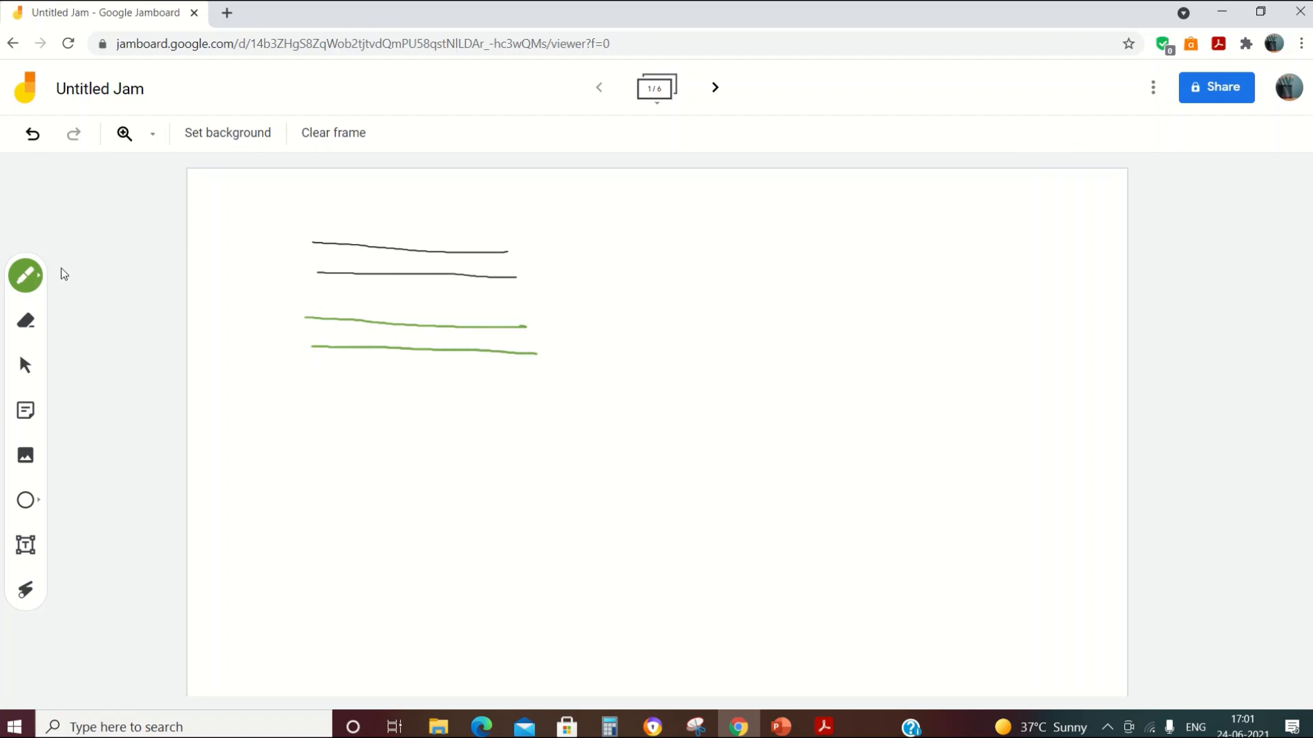
Step: Add three pink highlighter strokes below the green lines
{"action": "left_click", "coordinate": [39, 282]}
{"action": "left_click", "coordinate": [158, 275]}
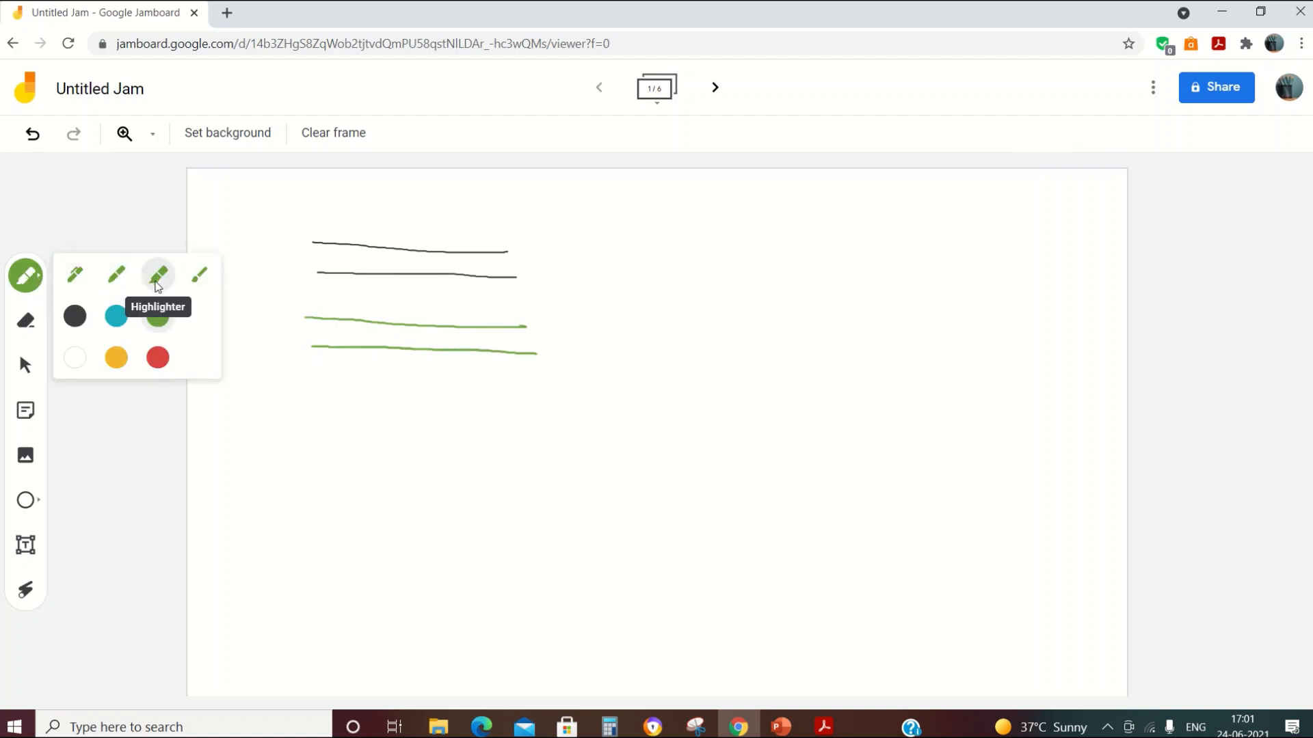
{"action": "left_click", "coordinate": [158, 357]}
{"action": "left_click_drag", "start_coordinate": [300, 393], "coordinate": [538, 402]}
{"action": "left_click_drag", "start_coordinate": [303, 430], "coordinate": [558, 442]}
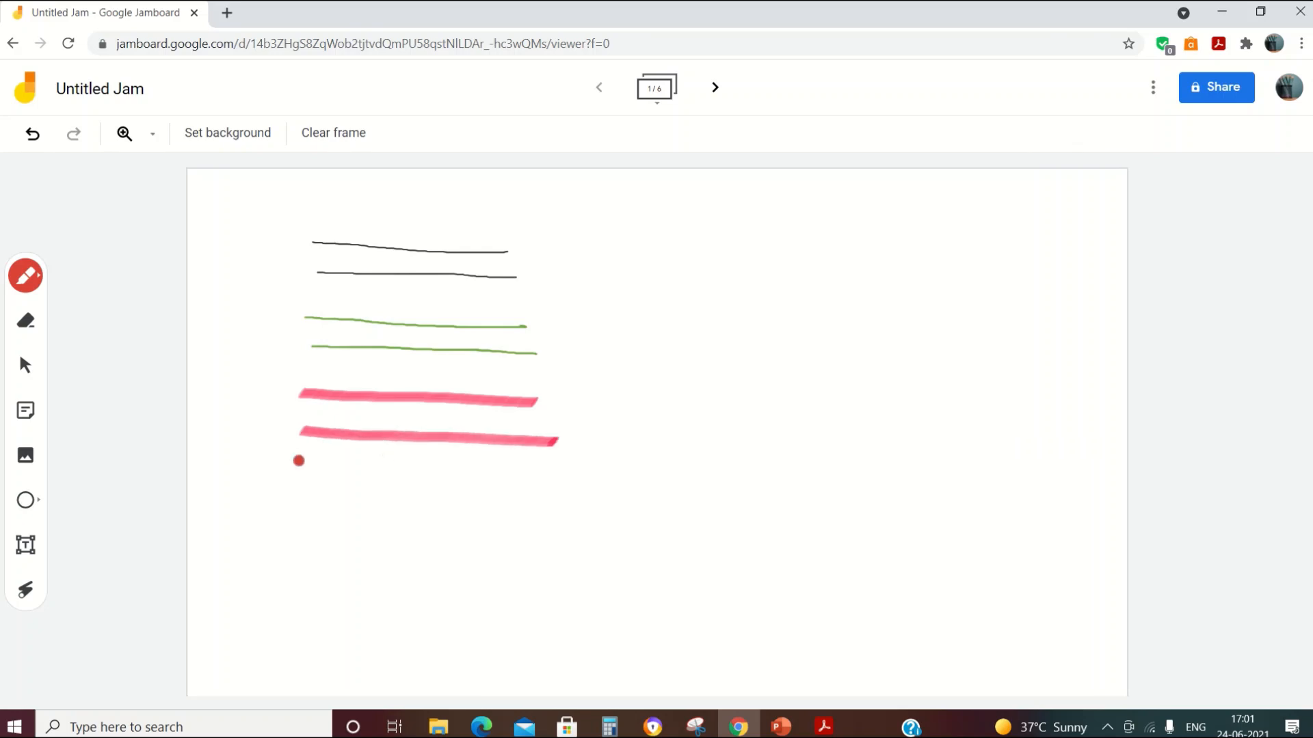
{"action": "left_click_drag", "start_coordinate": [292, 465], "coordinate": [571, 481]}
Step: Paint three pale-yellow brush strokes on the frame's upper right
{"action": "left_click", "coordinate": [41, 280]}
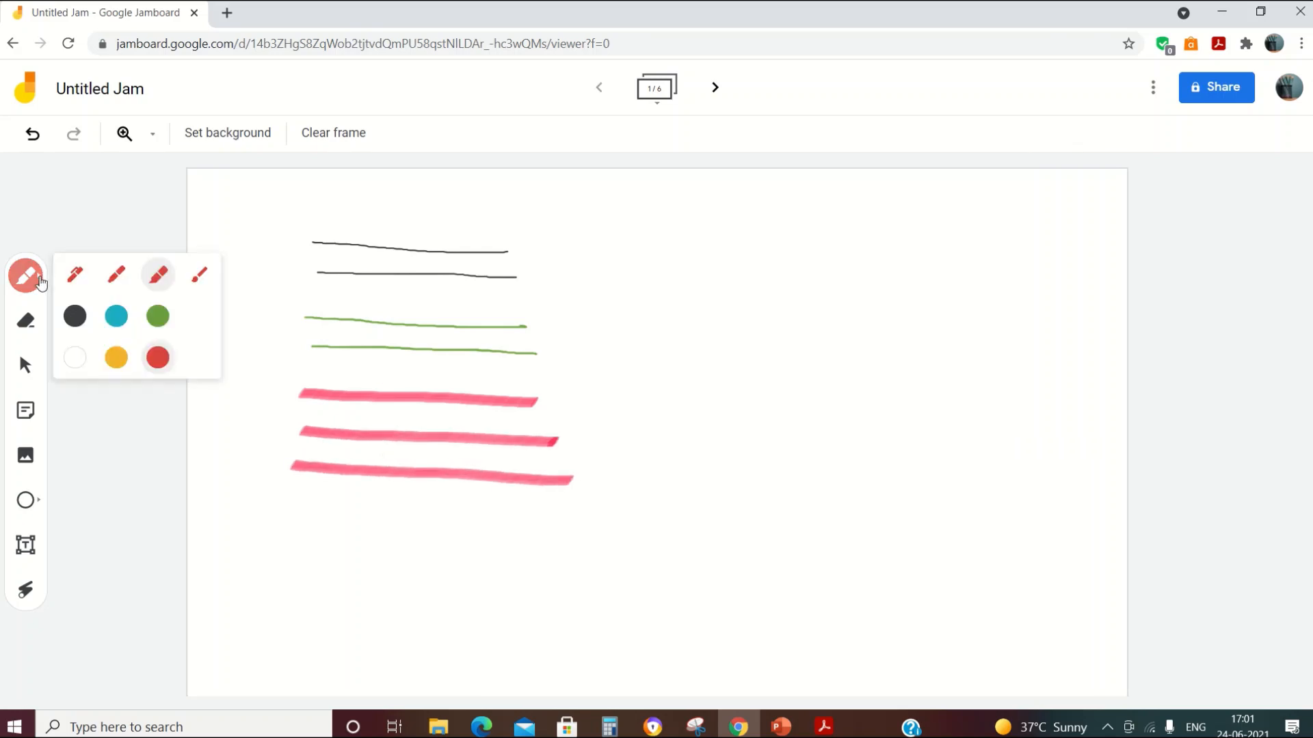
{"action": "left_click", "coordinate": [199, 276]}
{"action": "left_click", "coordinate": [120, 362]}
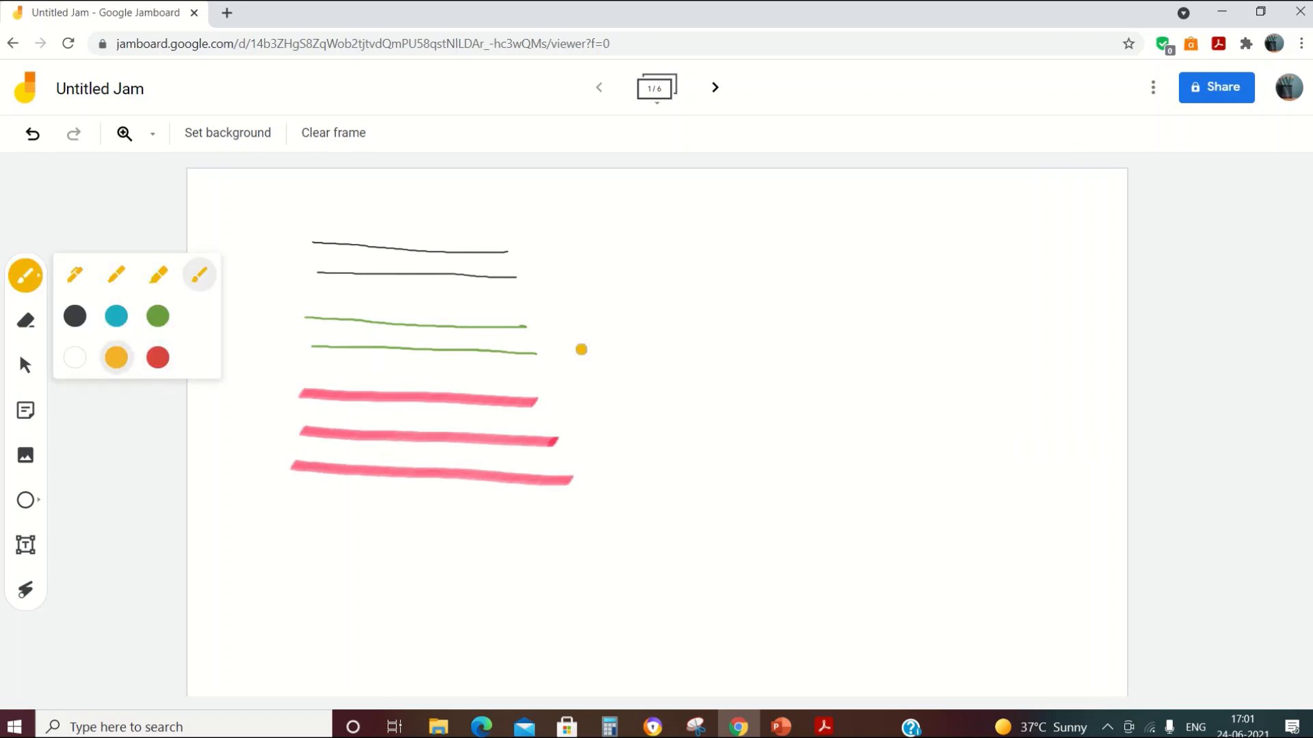
{"action": "left_click_drag", "start_coordinate": [622, 285], "coordinate": [882, 296]}
{"action": "left_click_drag", "start_coordinate": [647, 349], "coordinate": [877, 350]}
{"action": "left_click_drag", "start_coordinate": [650, 400], "coordinate": [884, 400]}
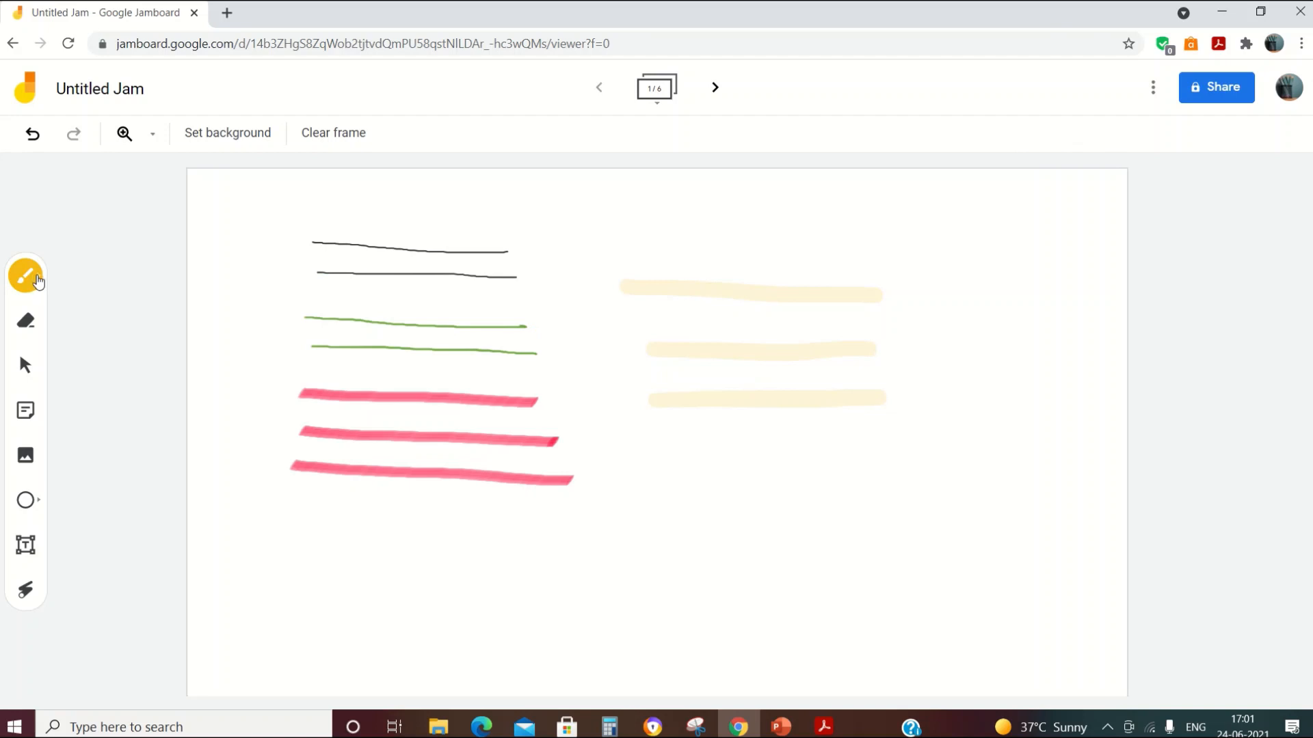
{"action": "left_click", "coordinate": [36, 292]}
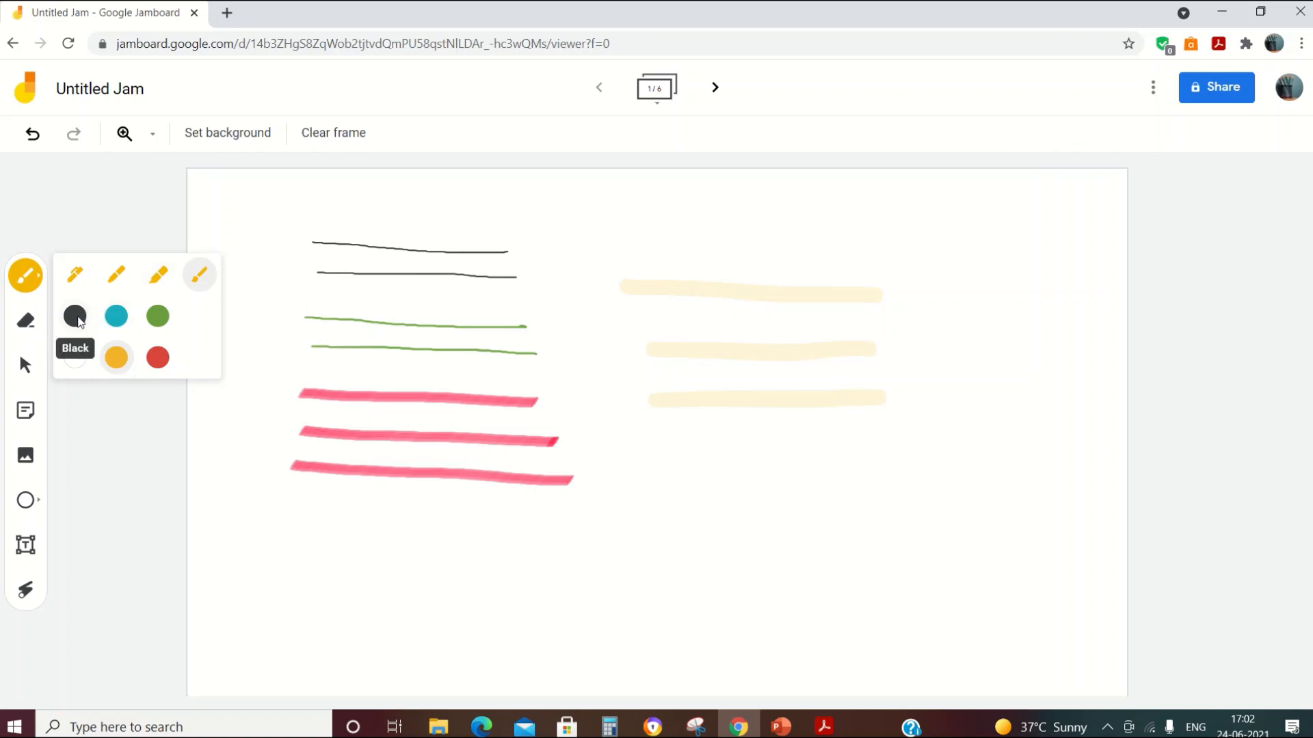
Step: Paint a short grey brush mark, then handwrite 'Write' beside it with the fine black pen
{"action": "left_click", "coordinate": [74, 316]}
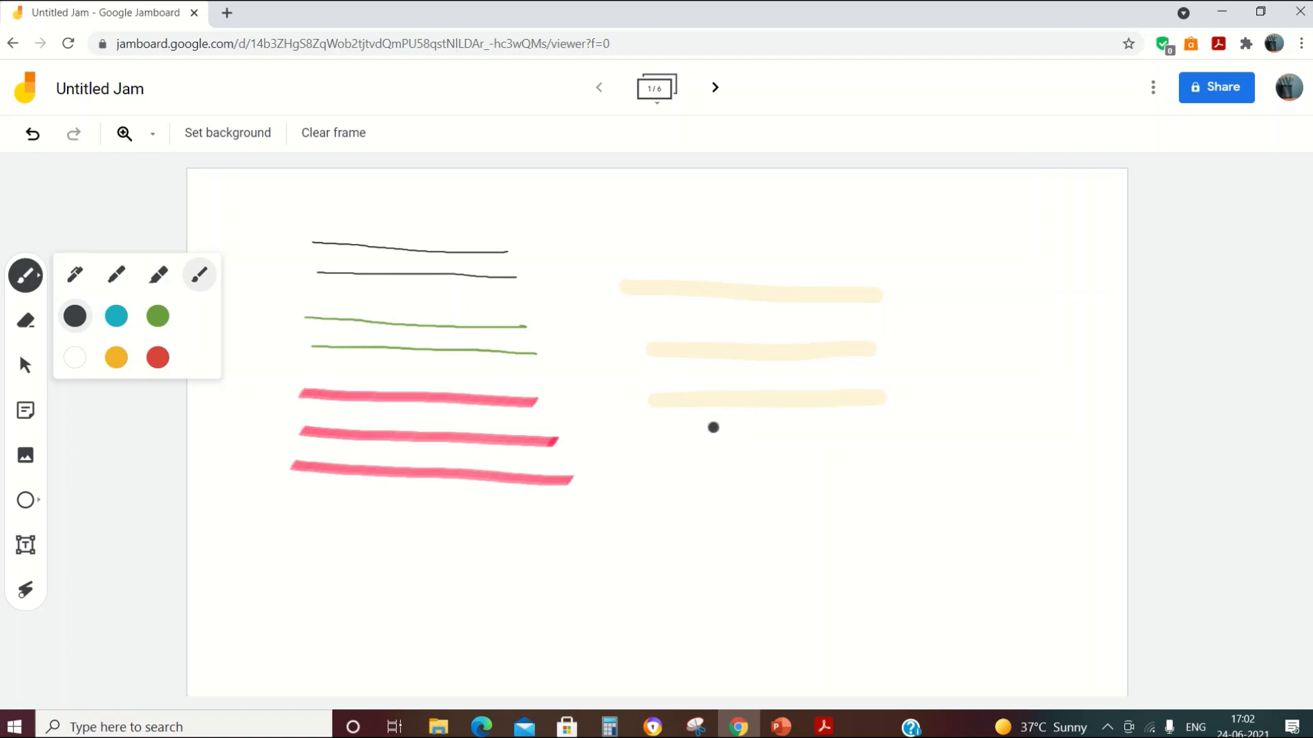
{"action": "left_click_drag", "start_coordinate": [676, 443], "coordinate": [704, 485]}
{"action": "left_click", "coordinate": [32, 282]}
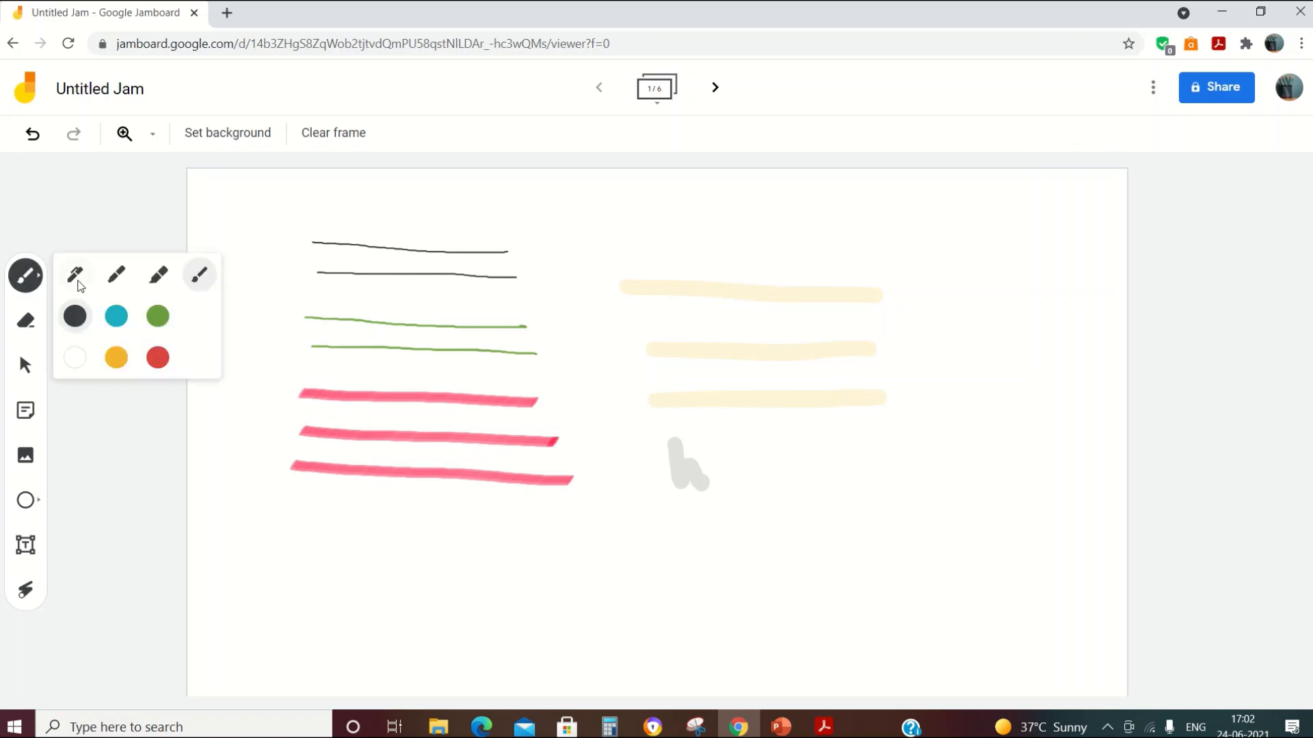
{"action": "left_click", "coordinate": [77, 281]}
{"action": "mouse_move", "coordinate": [832, 441]}
{"action": "left_mouse_down"}
{"action": "mouse_move", "coordinate": [868, 483]}
{"action": "mouse_move", "coordinate": [888, 462]}
{"action": "mouse_move", "coordinate": [908, 478]}
{"action": "mouse_move", "coordinate": [929, 467]}
{"action": "left_mouse_up"}
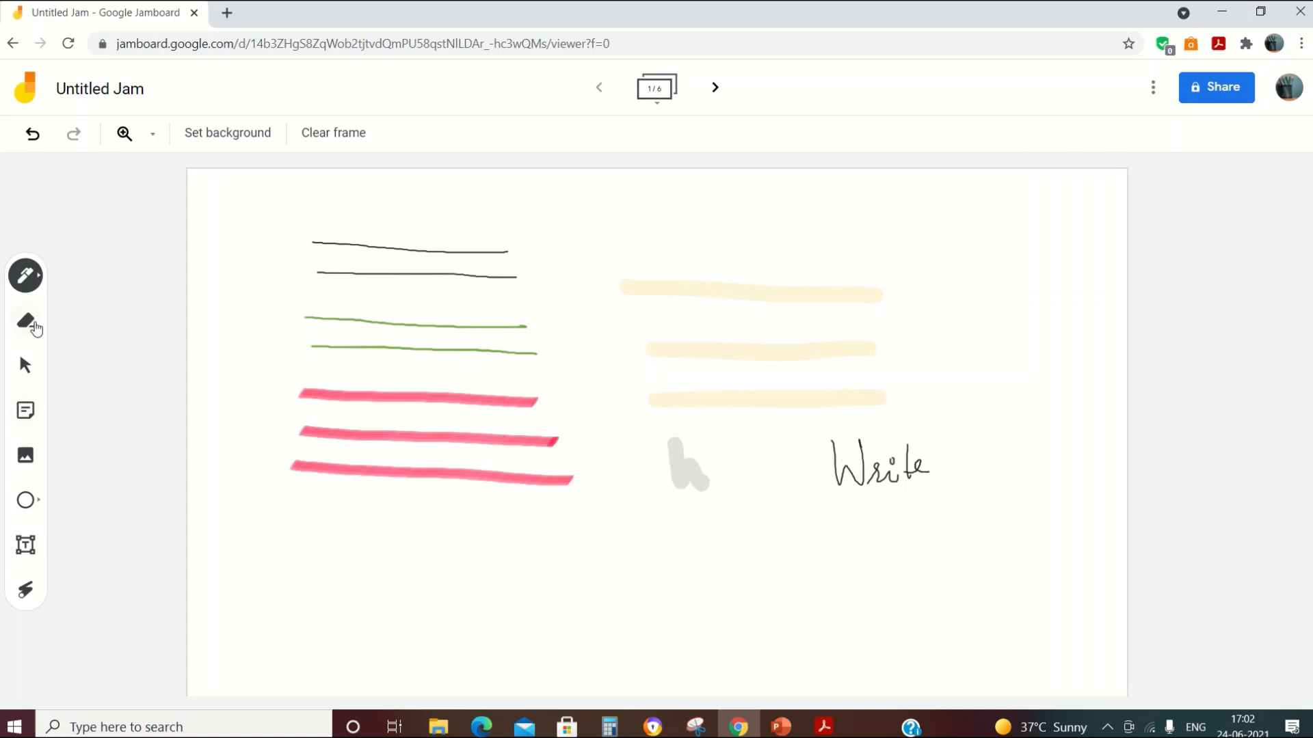
Step: Erase the short grey brush mark below the yellow strokes with the Eraser
{"action": "left_click", "coordinate": [34, 327]}
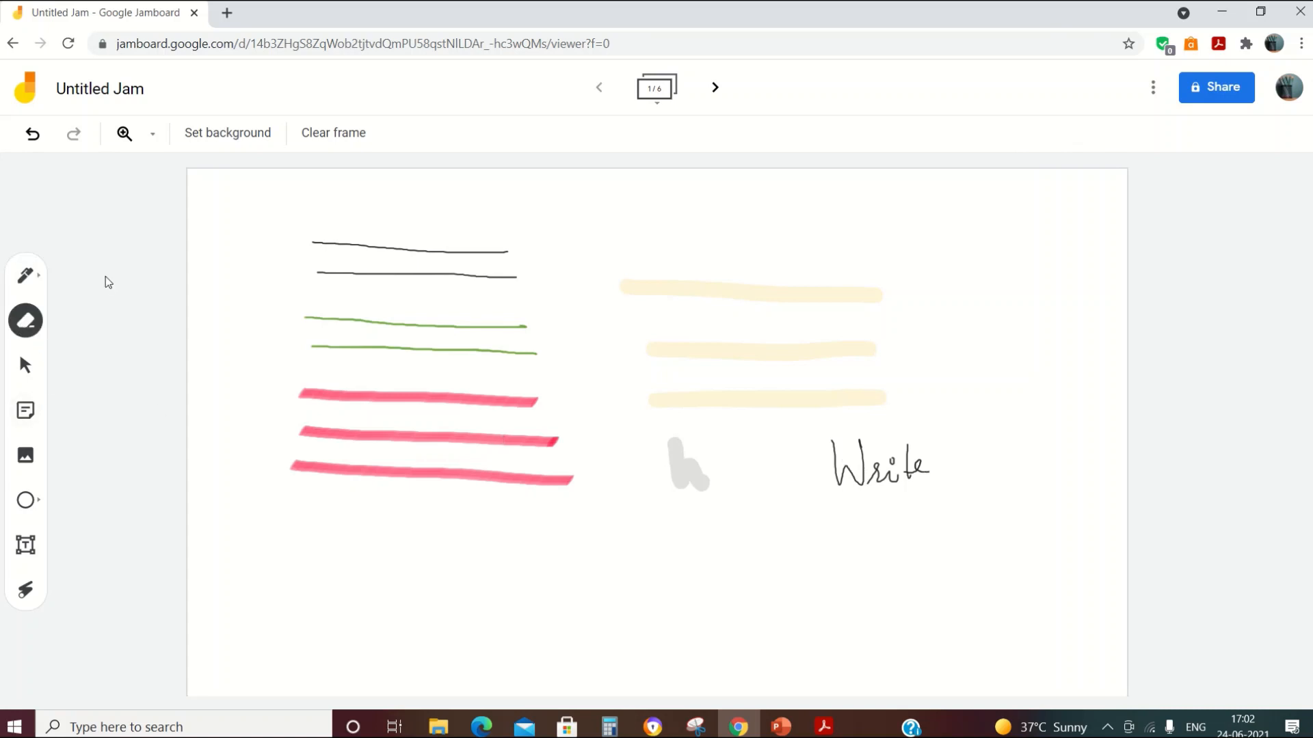
{"action": "mouse_move", "coordinate": [694, 455]}
{"action": "left_mouse_down"}
{"action": "mouse_move", "coordinate": [684, 476]}
{"action": "mouse_move", "coordinate": [708, 478]}
{"action": "mouse_move", "coordinate": [687, 487]}
{"action": "mouse_move", "coordinate": [697, 492]}
{"action": "mouse_move", "coordinate": [700, 454]}
{"action": "mouse_move", "coordinate": [659, 470]}
{"action": "mouse_move", "coordinate": [668, 449]}
{"action": "left_mouse_up"}
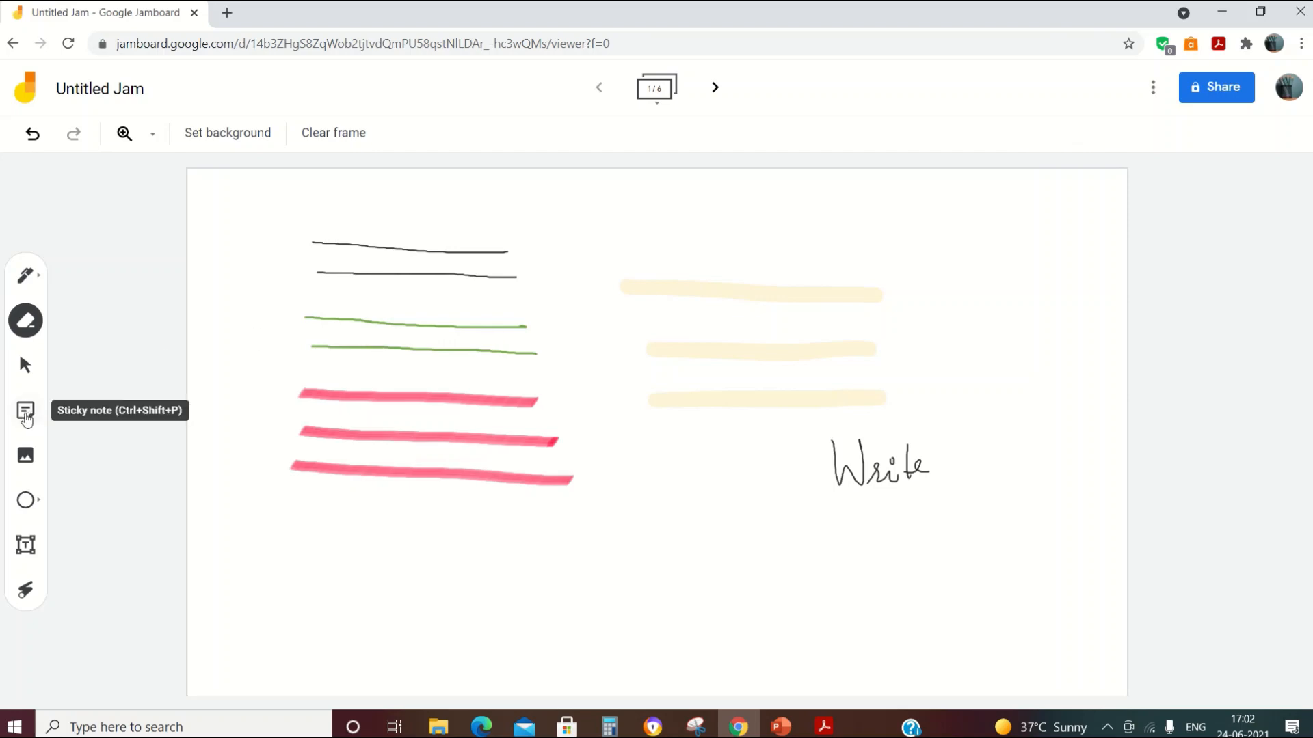
Step: Add a pink sticky note reading 'point 1:' and cancel the extra empty note
{"action": "left_click", "coordinate": [26, 419]}
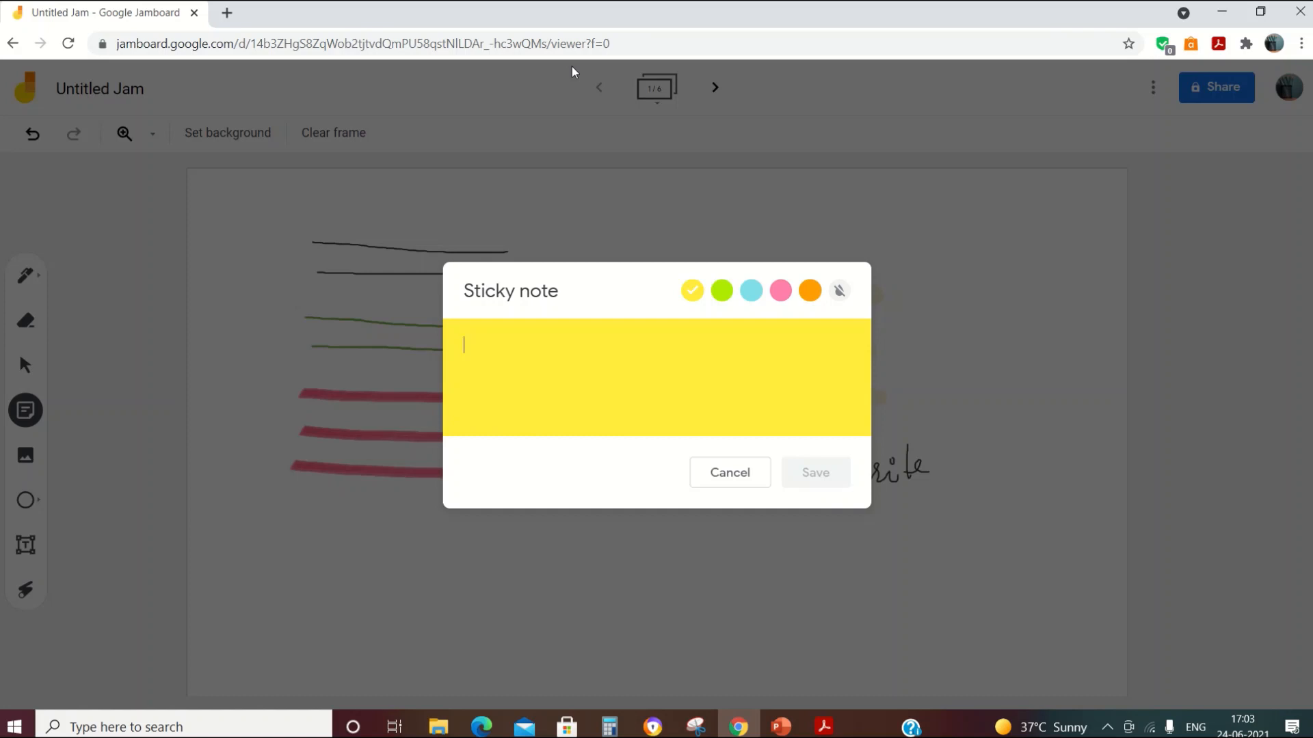
{"action": "type", "text": "point 1:"}
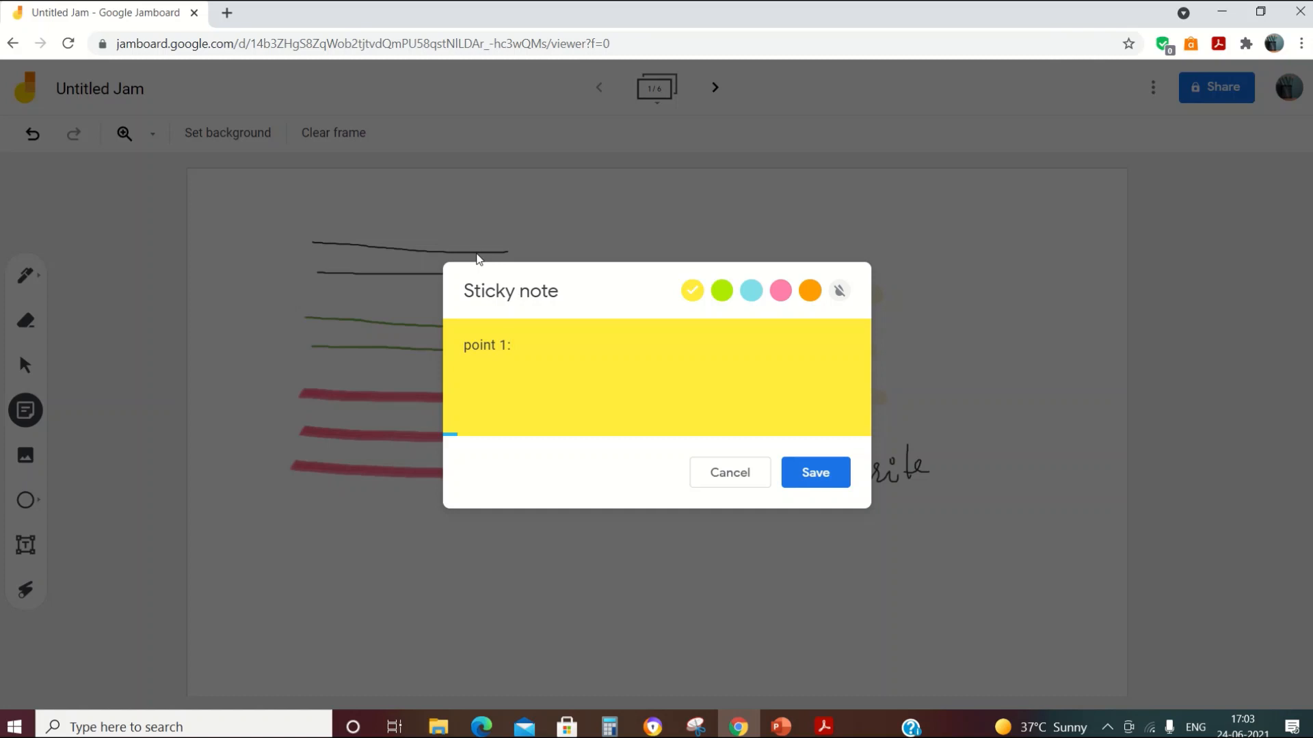
{"action": "left_click", "coordinate": [721, 291]}
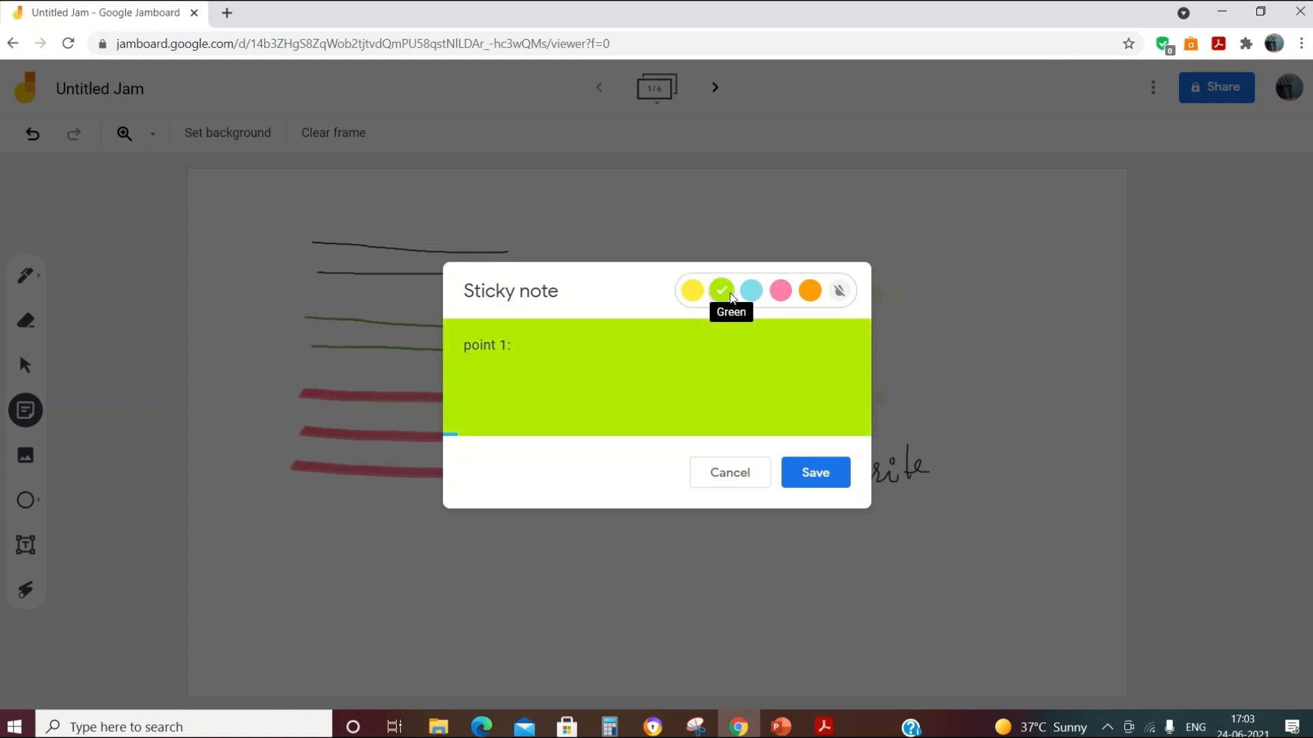
{"action": "left_click", "coordinate": [779, 292]}
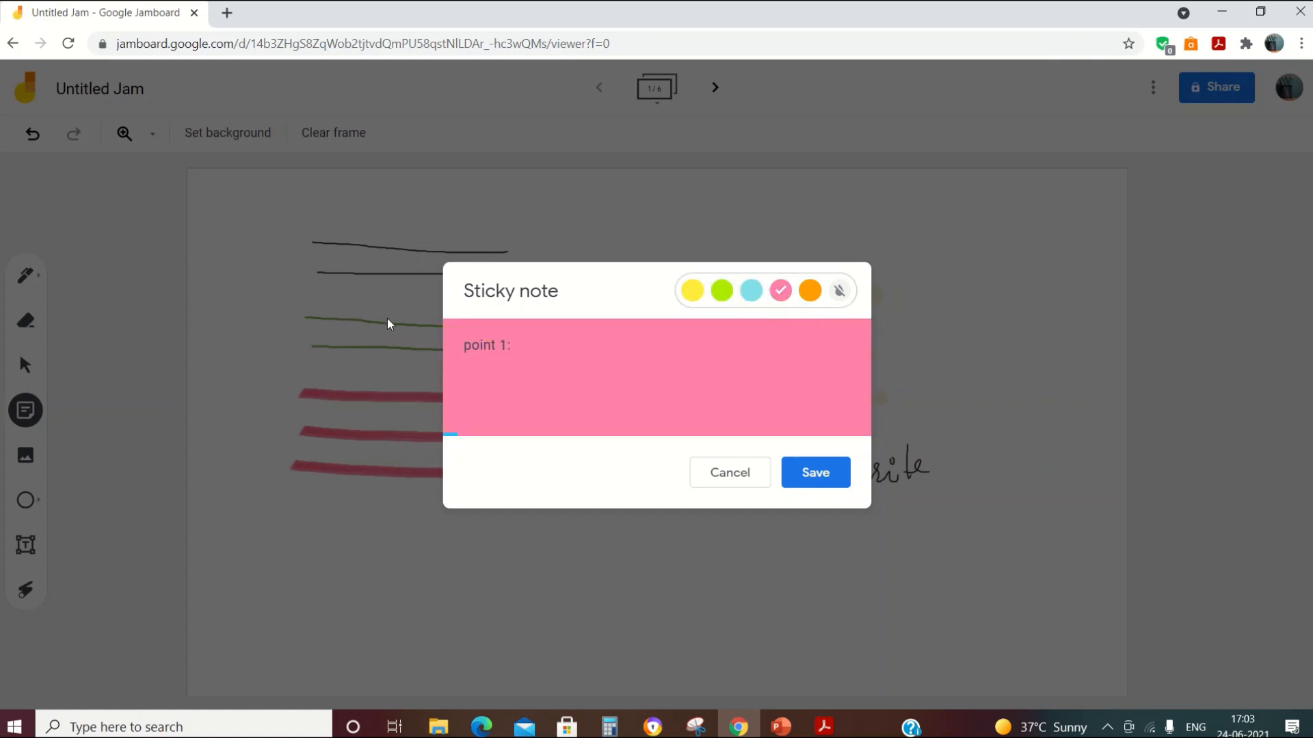
{"action": "left_click", "coordinate": [814, 475]}
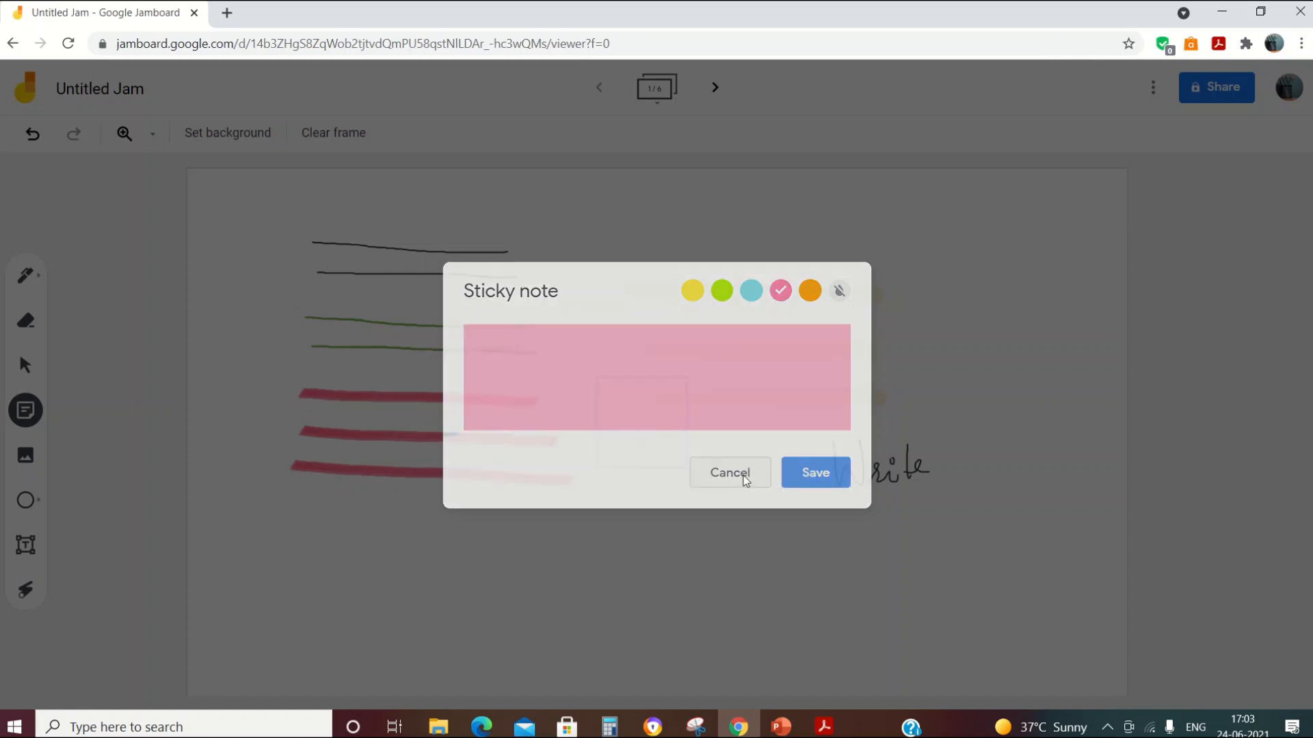
{"action": "left_click", "coordinate": [432, 324]}
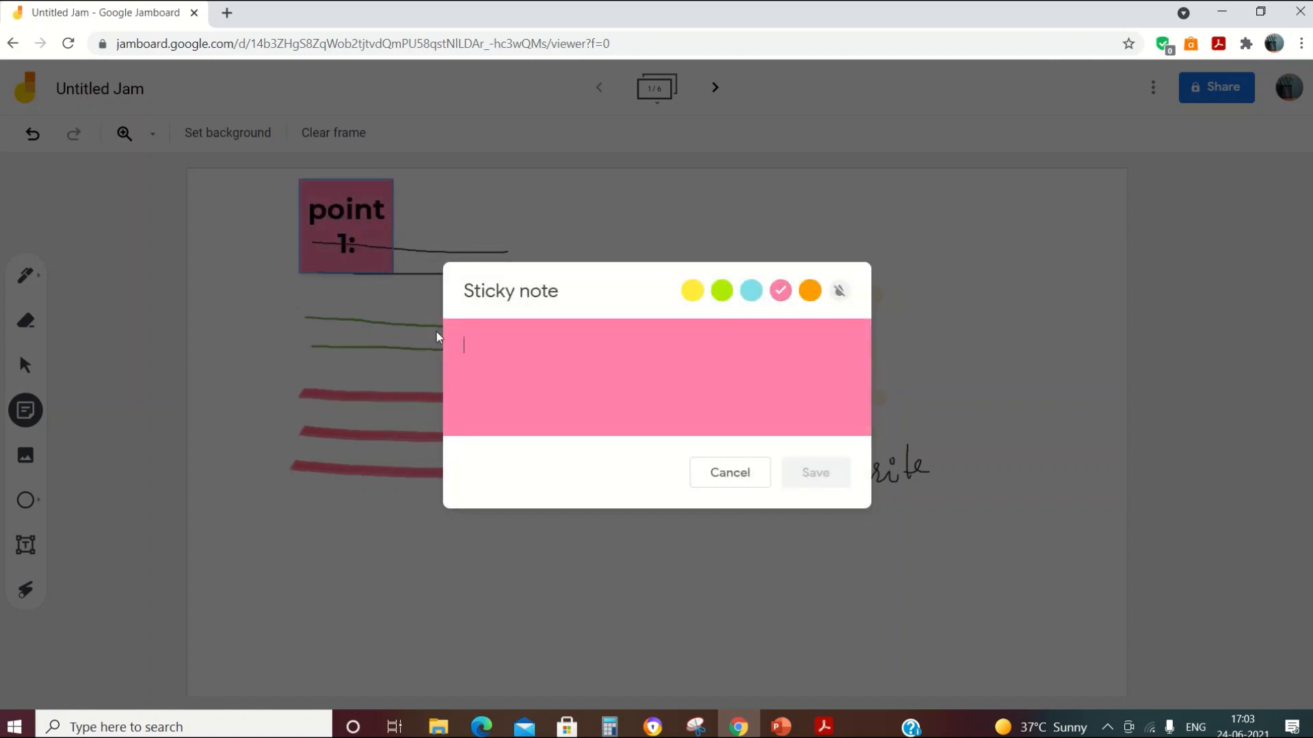
{"action": "left_click", "coordinate": [706, 482]}
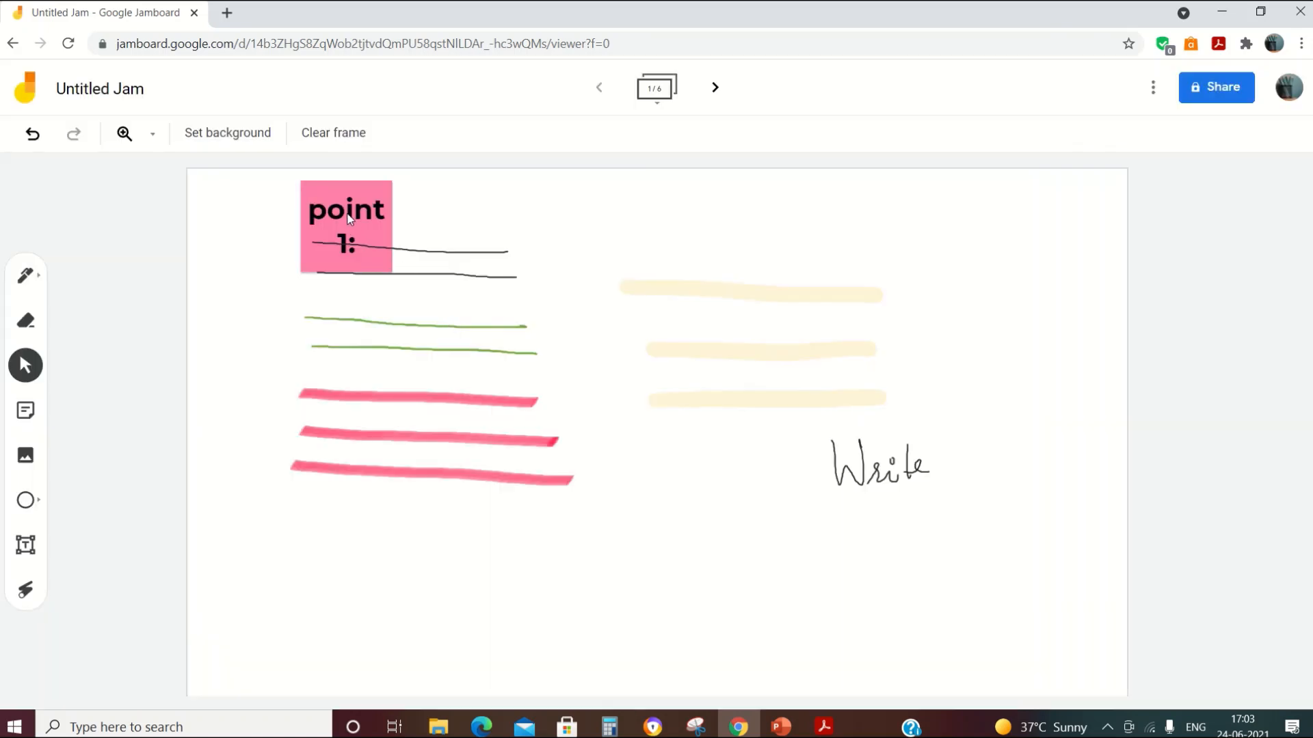
Step: Drag the 'point 1:' note to the top-right corner and shrink it slightly
{"action": "left_click_drag", "start_coordinate": [320, 195], "coordinate": [1025, 225]}
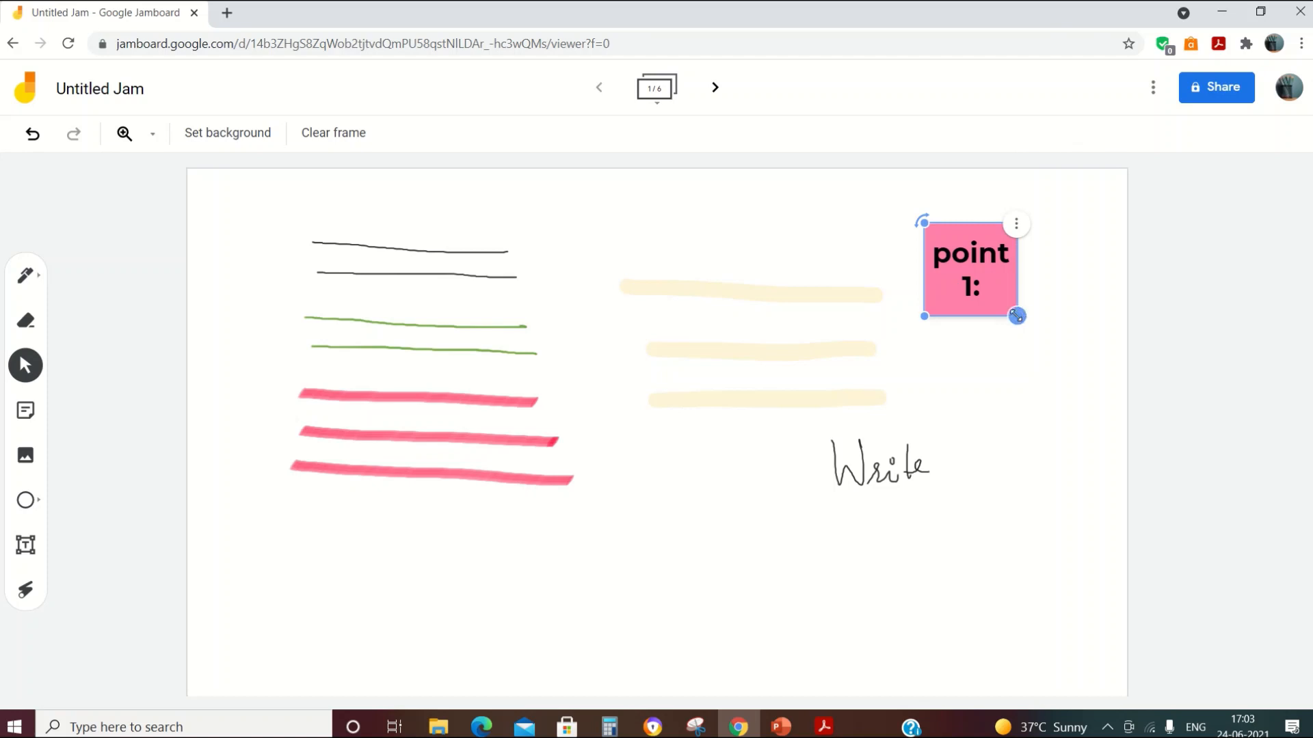
{"action": "left_click_drag", "start_coordinate": [1017, 316], "coordinate": [1016, 255]}
{"action": "left_click", "coordinate": [1080, 383]}
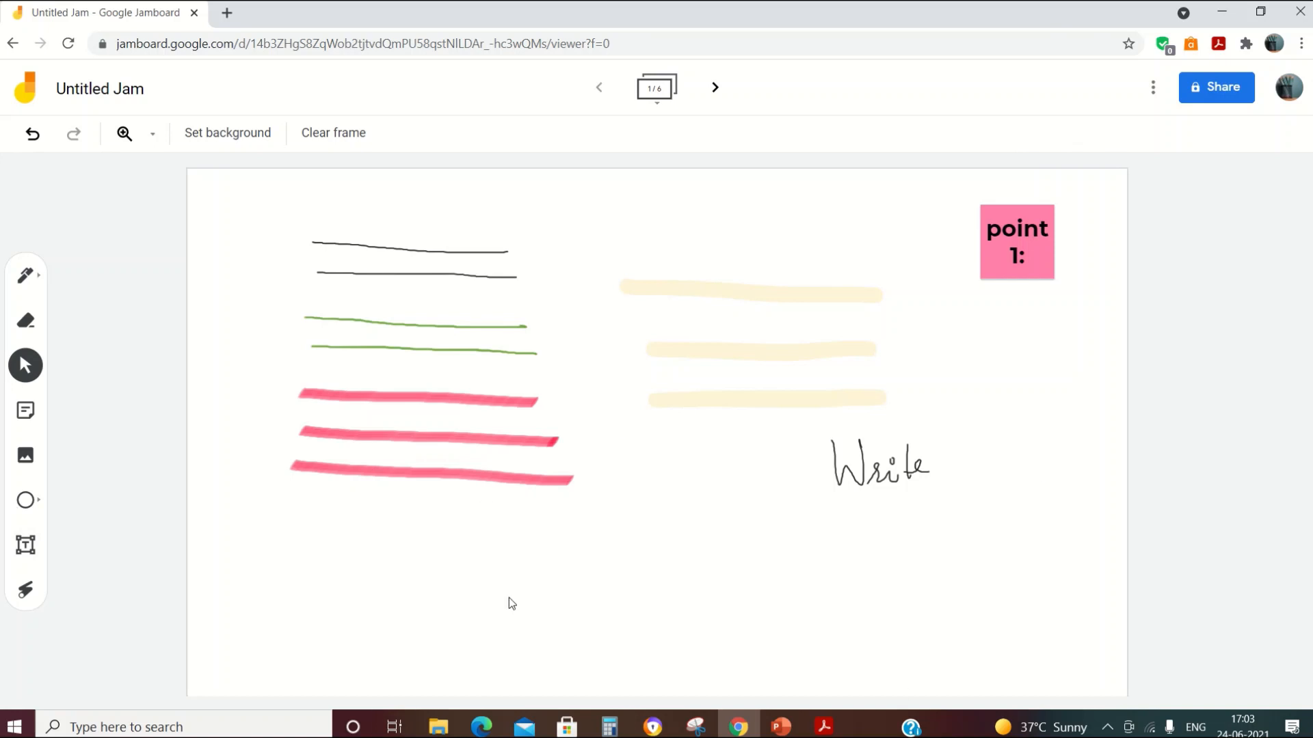
Step: Advance to blank frame 2 of 6 with the Next frame arrow
{"action": "left_click", "coordinate": [714, 89]}
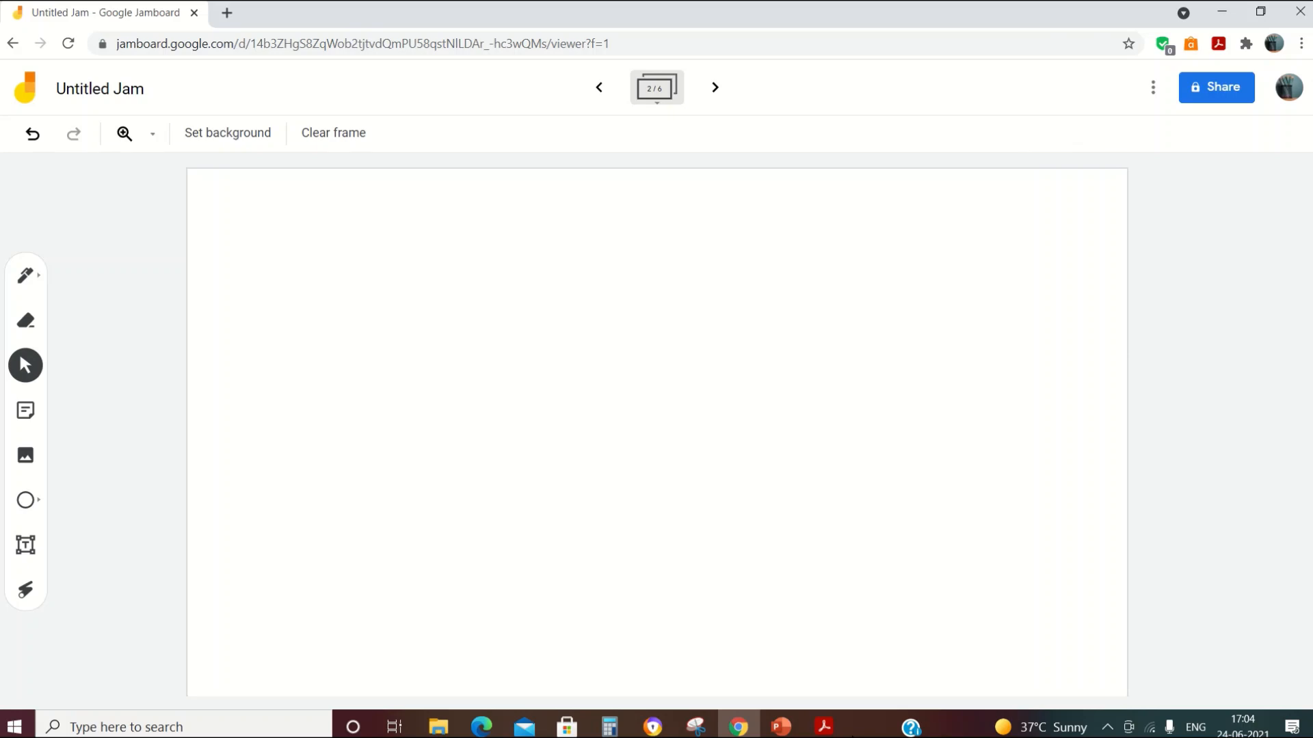
Step: Snip question 3's text and road diagram from 1.pdf in Acrobat Reader
{"action": "left_click", "coordinate": [823, 728]}
{"action": "scroll", "coordinate": [480, 422], "scroll_direction": "up", "scroll_amount": 3}
{"action": "scroll", "coordinate": [480, 422], "scroll_direction": "up", "scroll_amount": 15}
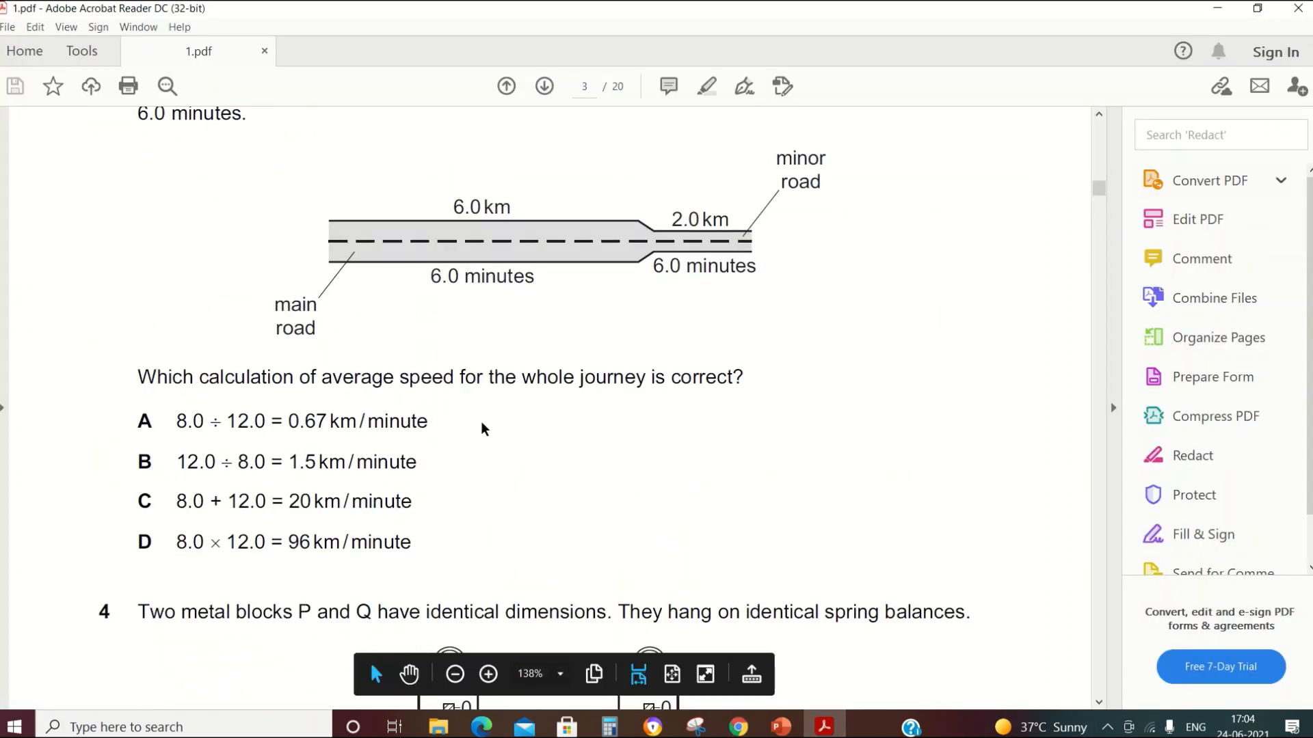
{"action": "scroll", "coordinate": [482, 417], "scroll_direction": "up", "scroll_amount": 4}
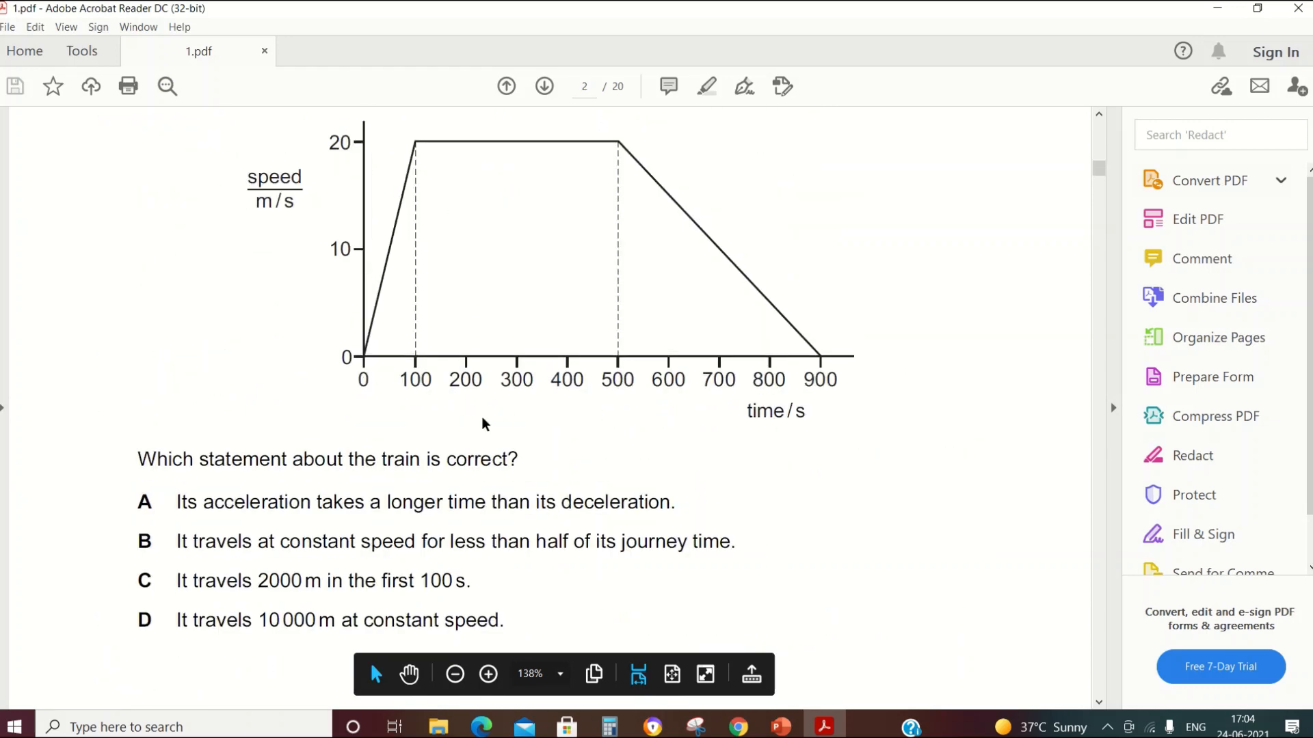
{"action": "scroll", "coordinate": [483, 417], "scroll_direction": "down", "scroll_amount": 3}
{"action": "scroll", "coordinate": [482, 414], "scroll_direction": "down", "scroll_amount": 15}
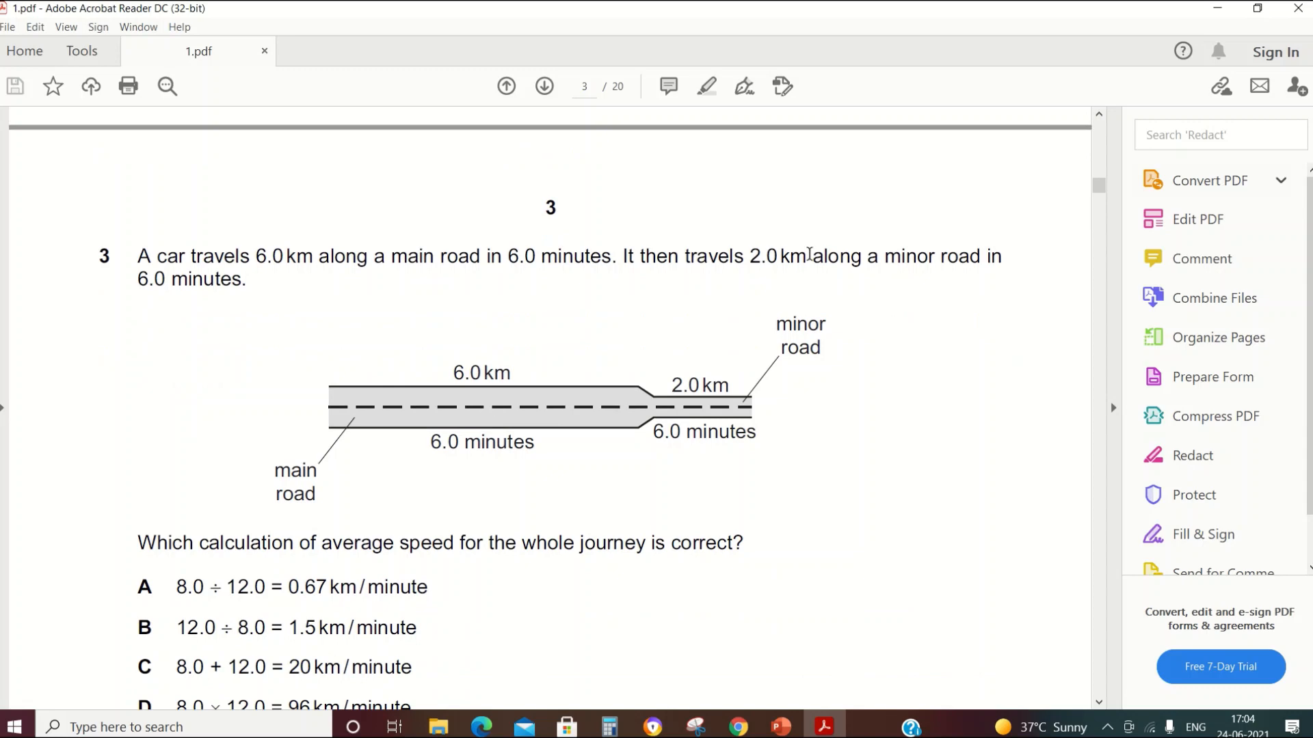
{"action": "scroll", "coordinate": [784, 362], "scroll_direction": "down", "scroll_amount": 1}
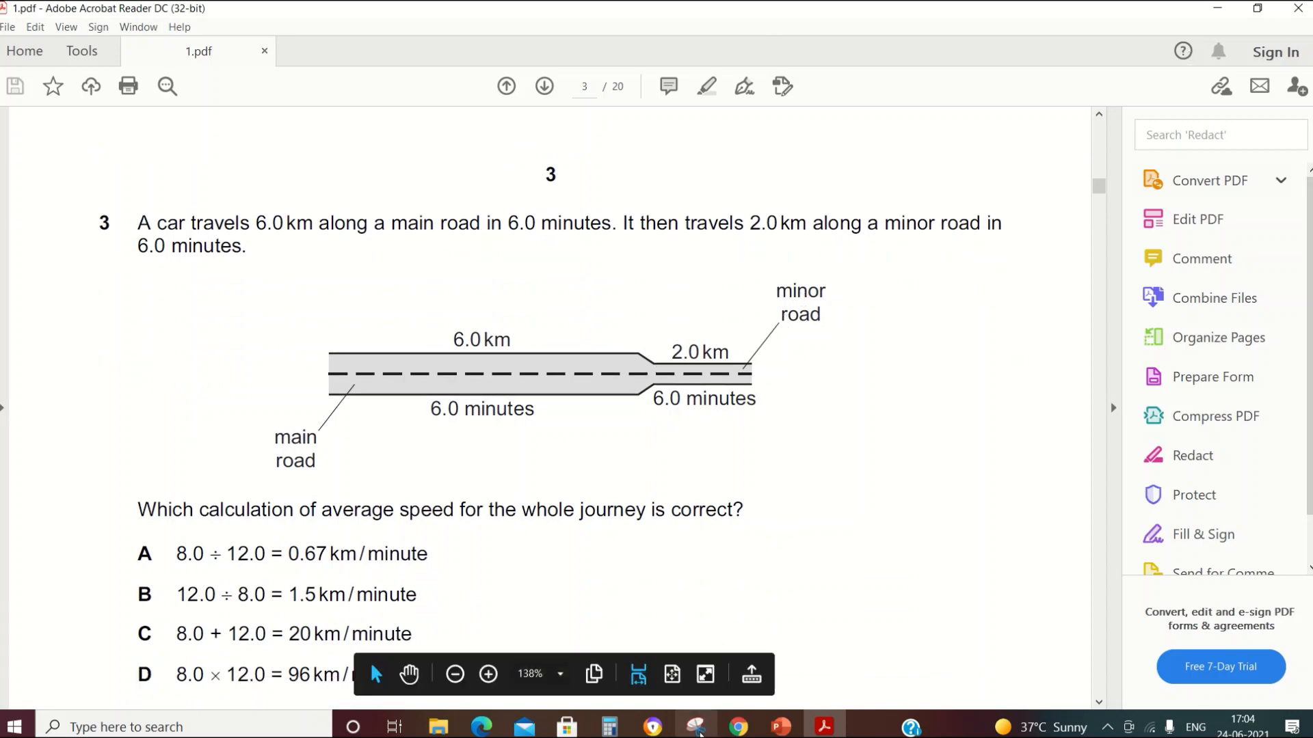
{"action": "left_click", "coordinate": [697, 729]}
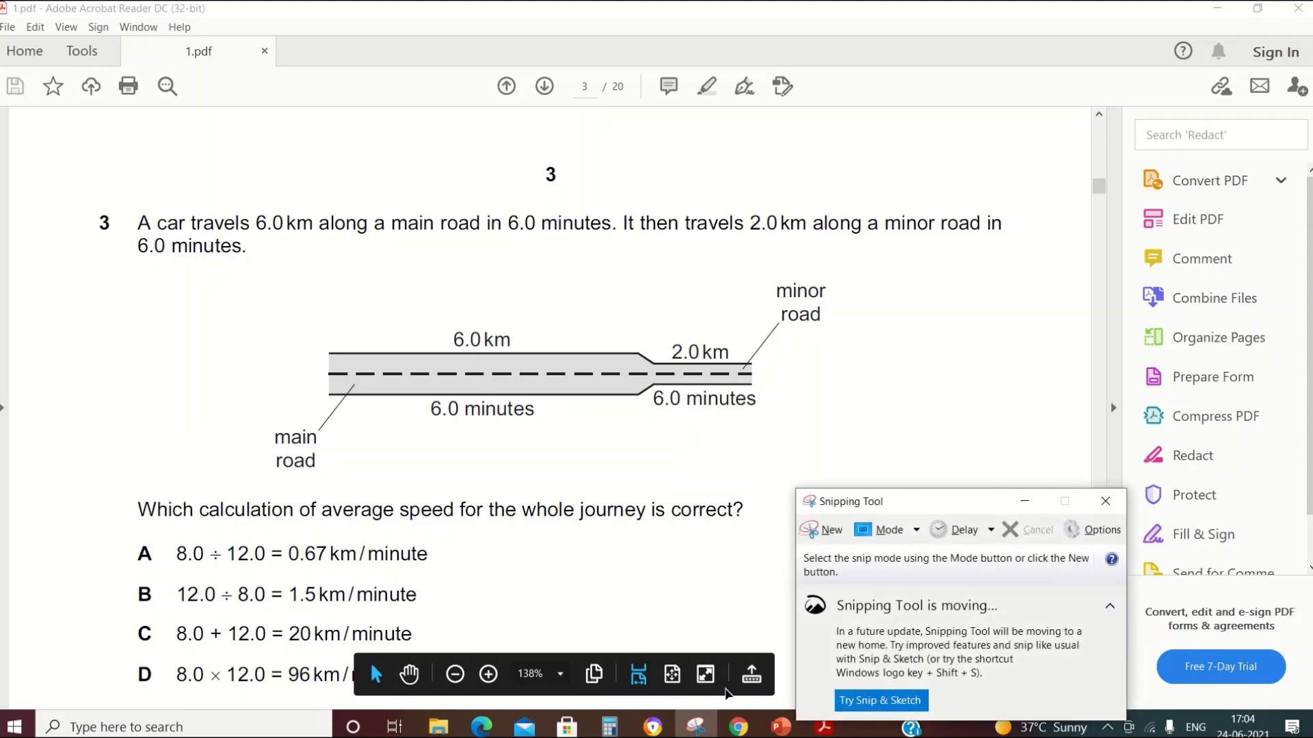
{"action": "left_click", "coordinate": [827, 531]}
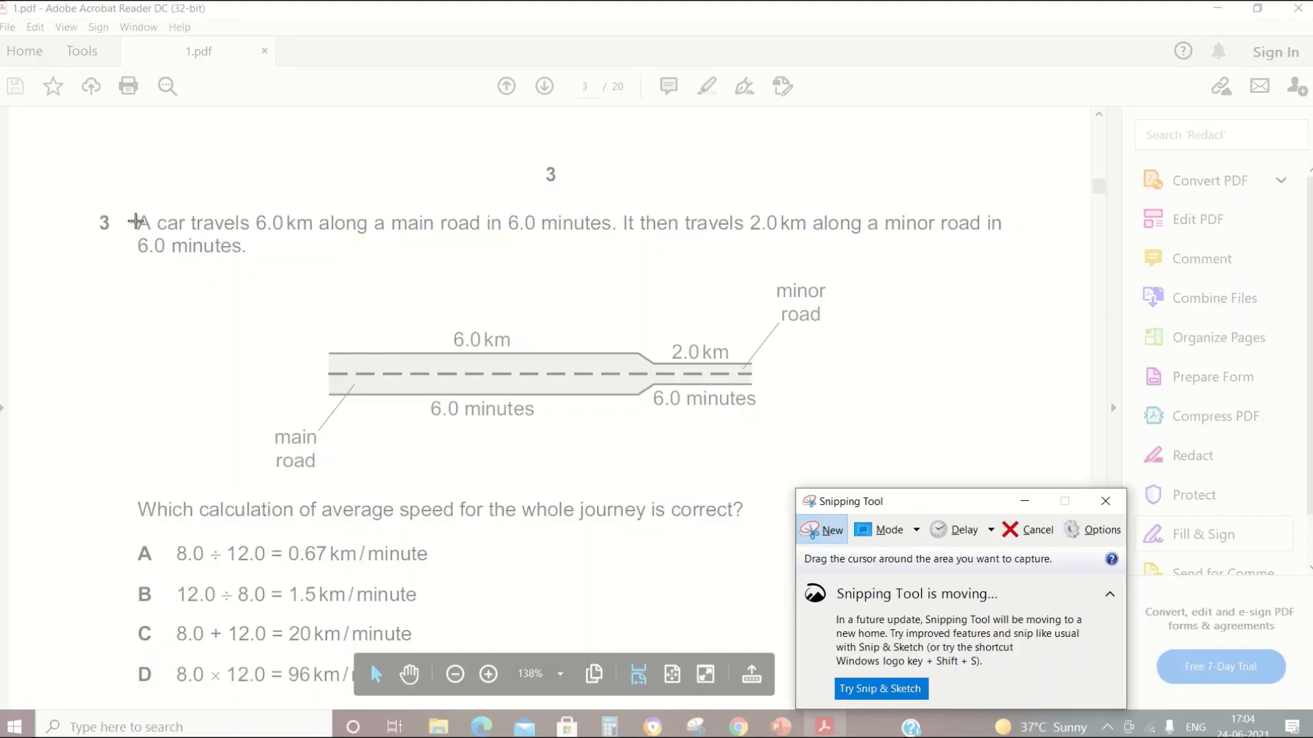
{"action": "left_click_drag", "start_coordinate": [81, 198], "coordinate": [1009, 529]}
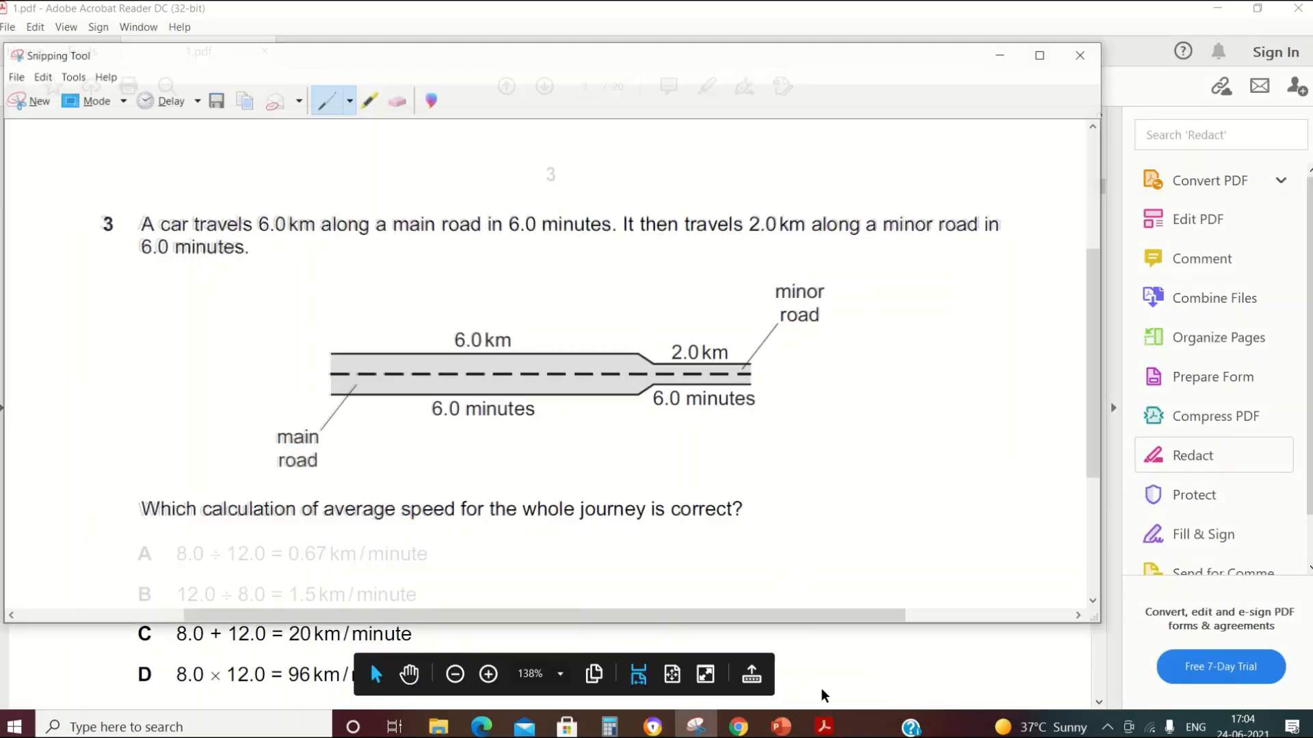
{"action": "left_click", "coordinate": [738, 727]}
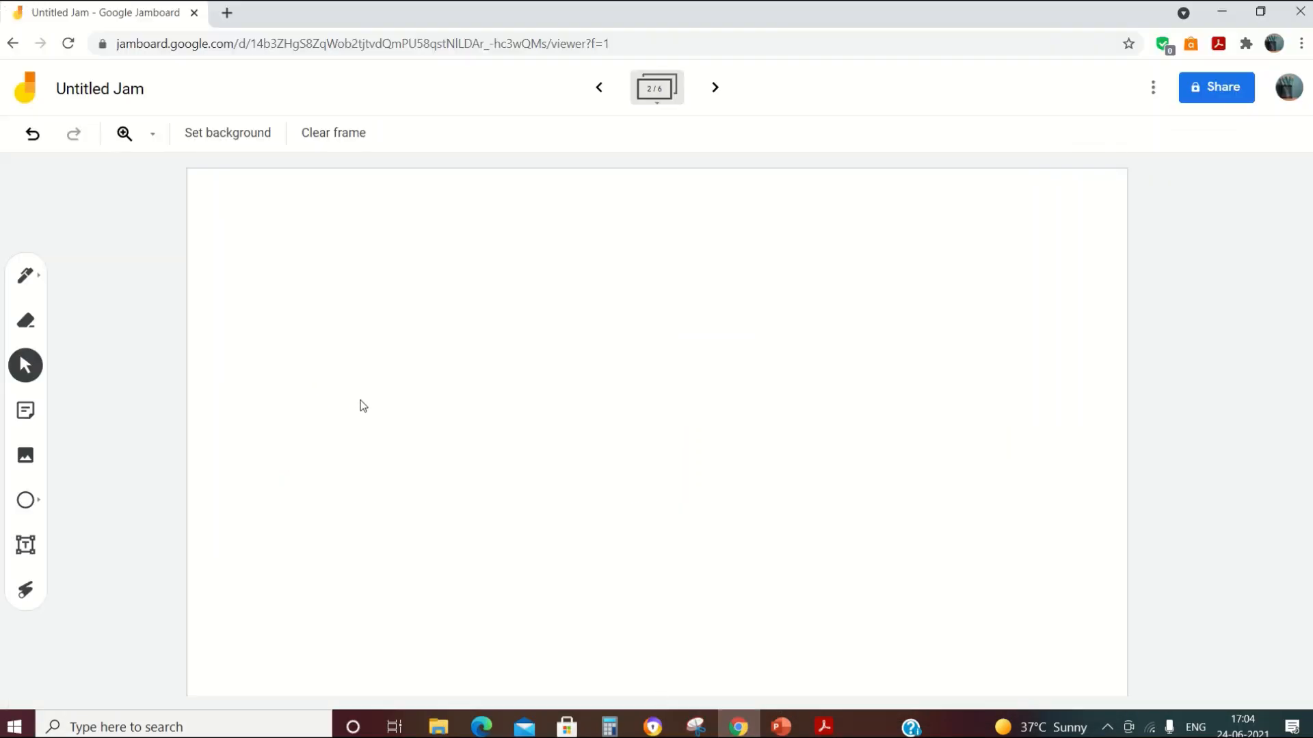
Step: Paste the question 3 snip into frame 2 and move it to the top-left
{"action": "key", "text": "ctrl+v"}
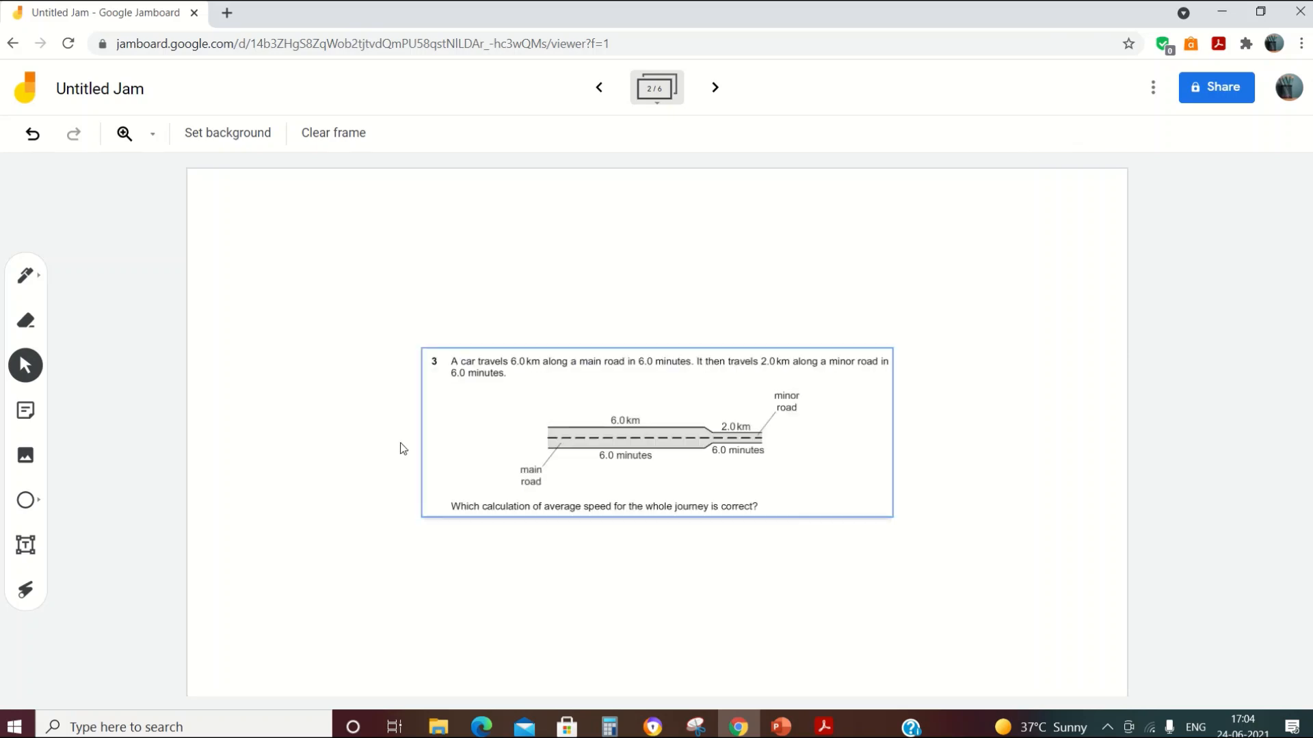
{"action": "left_click_drag", "start_coordinate": [556, 469], "coordinate": [372, 305]}
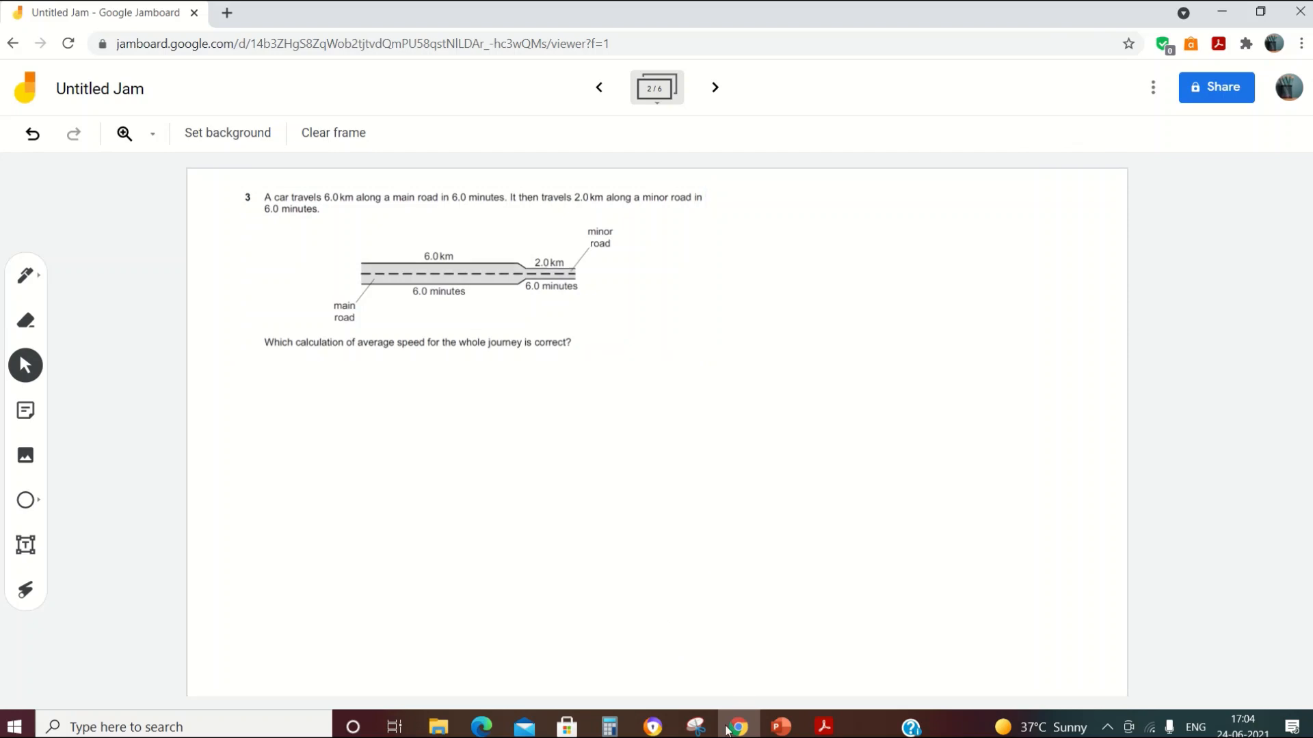
{"action": "left_click", "coordinate": [696, 726]}
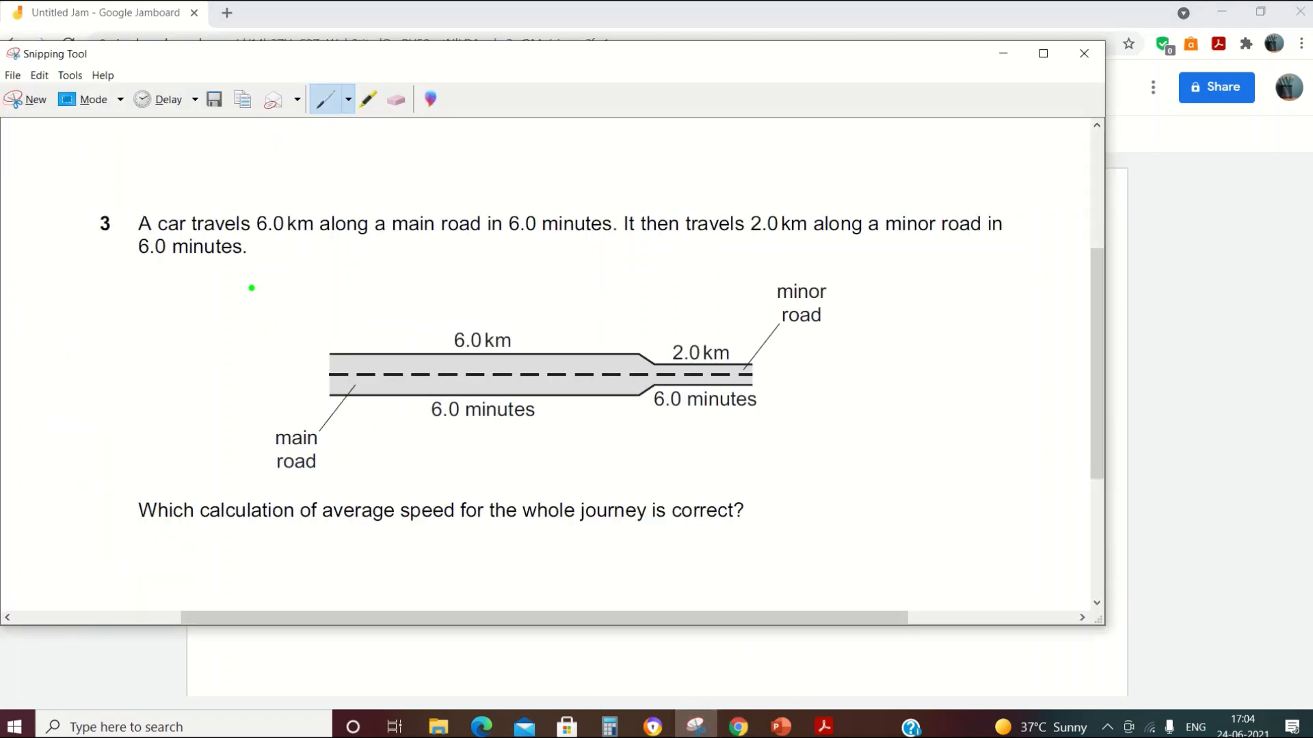
Step: Snip question 3's question line and answer options A to D from 1.pdf
{"action": "left_click", "coordinate": [28, 99]}
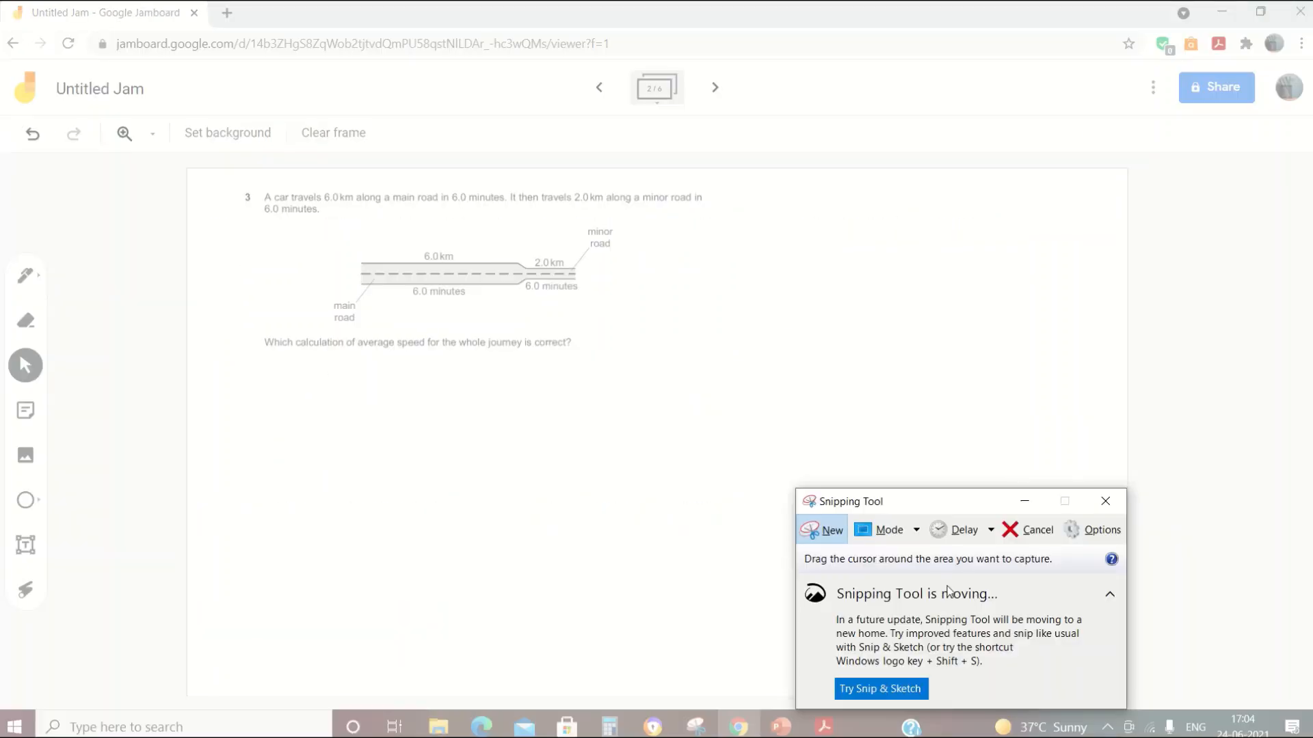
{"action": "key", "text": "Escape"}
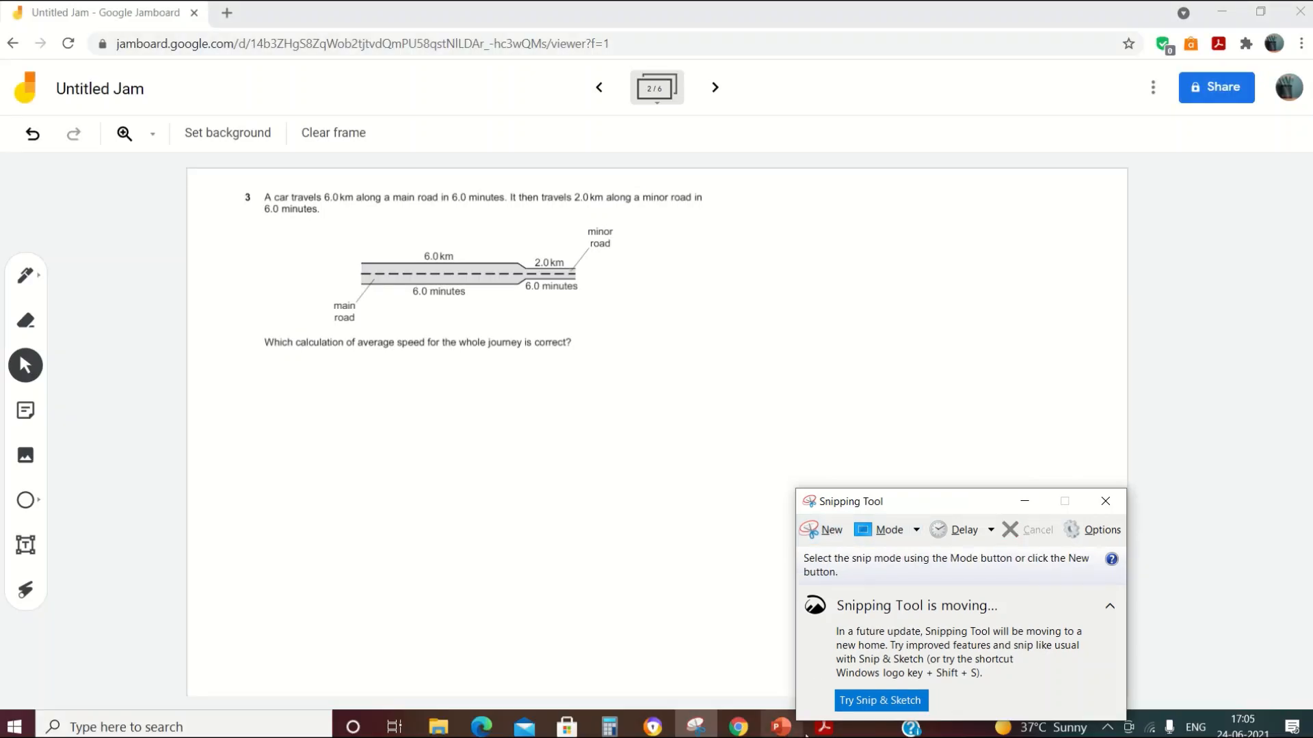
{"action": "left_click", "coordinate": [822, 727]}
{"action": "scroll", "coordinate": [407, 492], "scroll_direction": "down", "scroll_amount": 5}
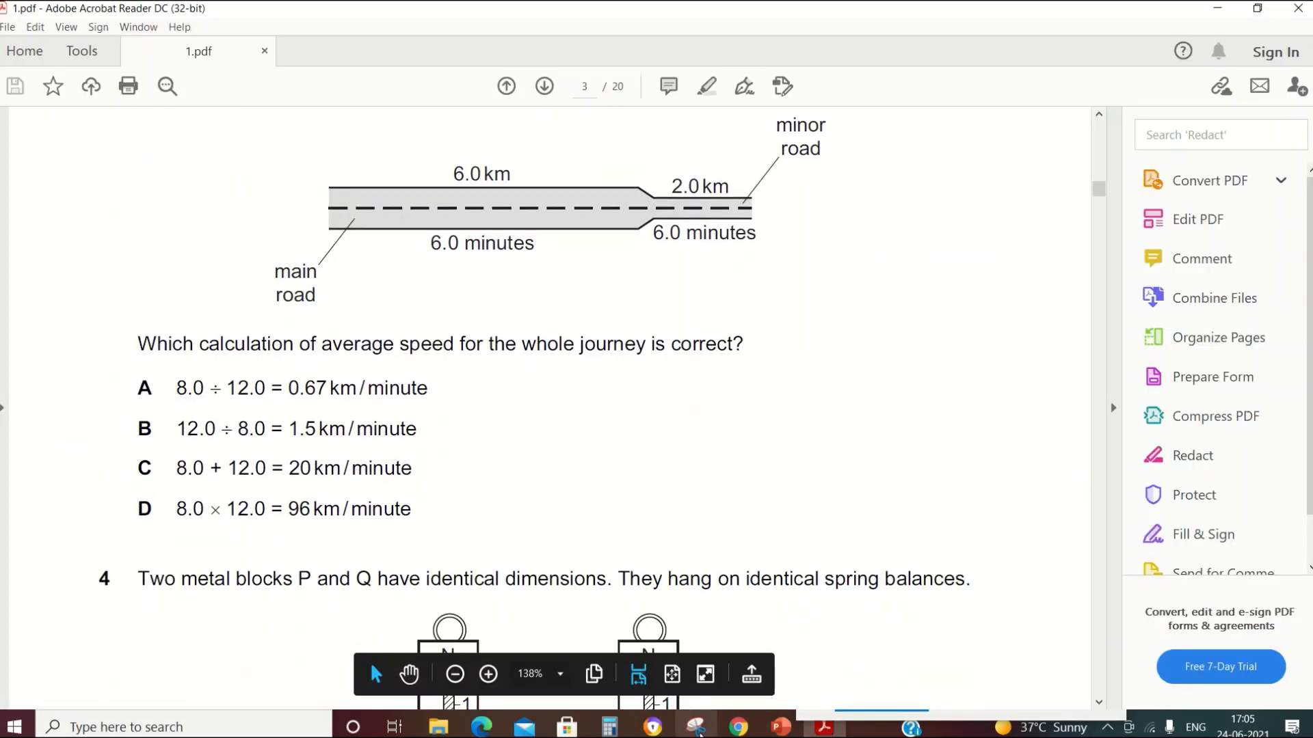
{"action": "left_click", "coordinate": [695, 727]}
{"action": "left_click", "coordinate": [810, 530]}
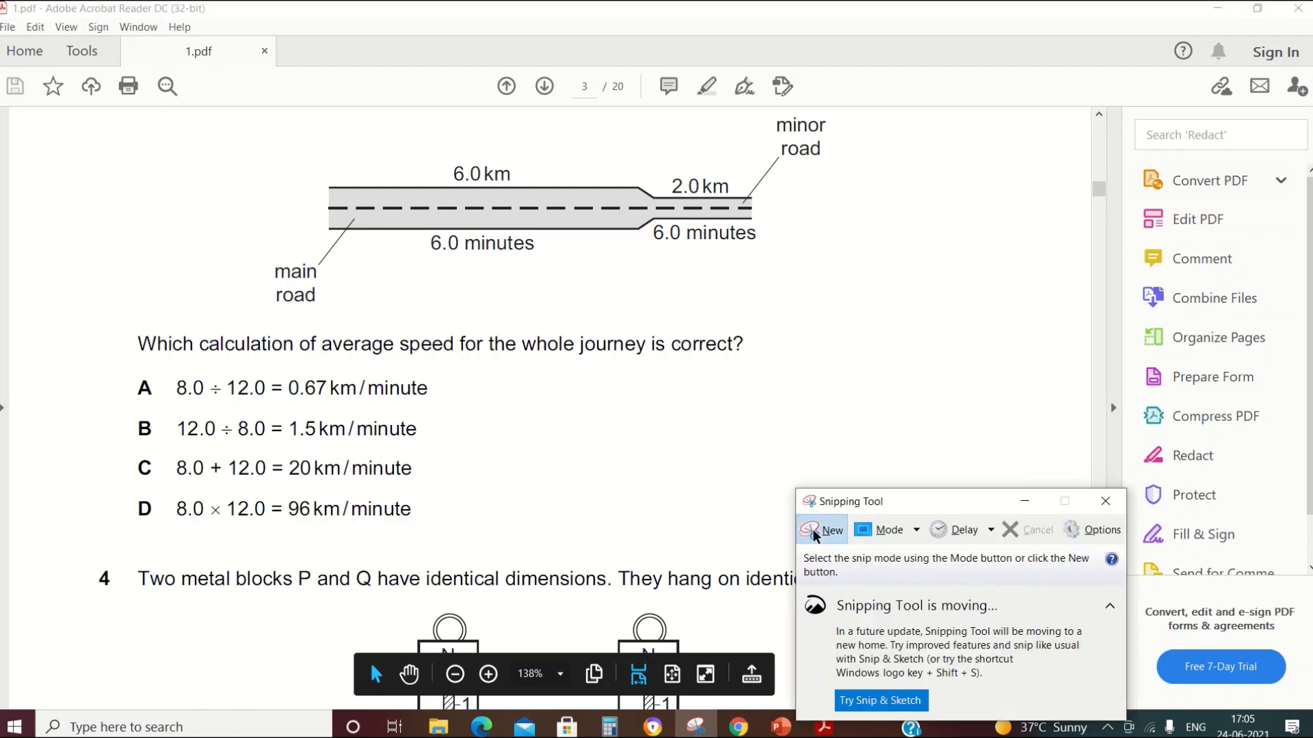
{"action": "left_click_drag", "start_coordinate": [116, 321], "coordinate": [764, 438]}
{"action": "left_click_drag", "start_coordinate": [761, 537], "coordinate": [761, 537]}
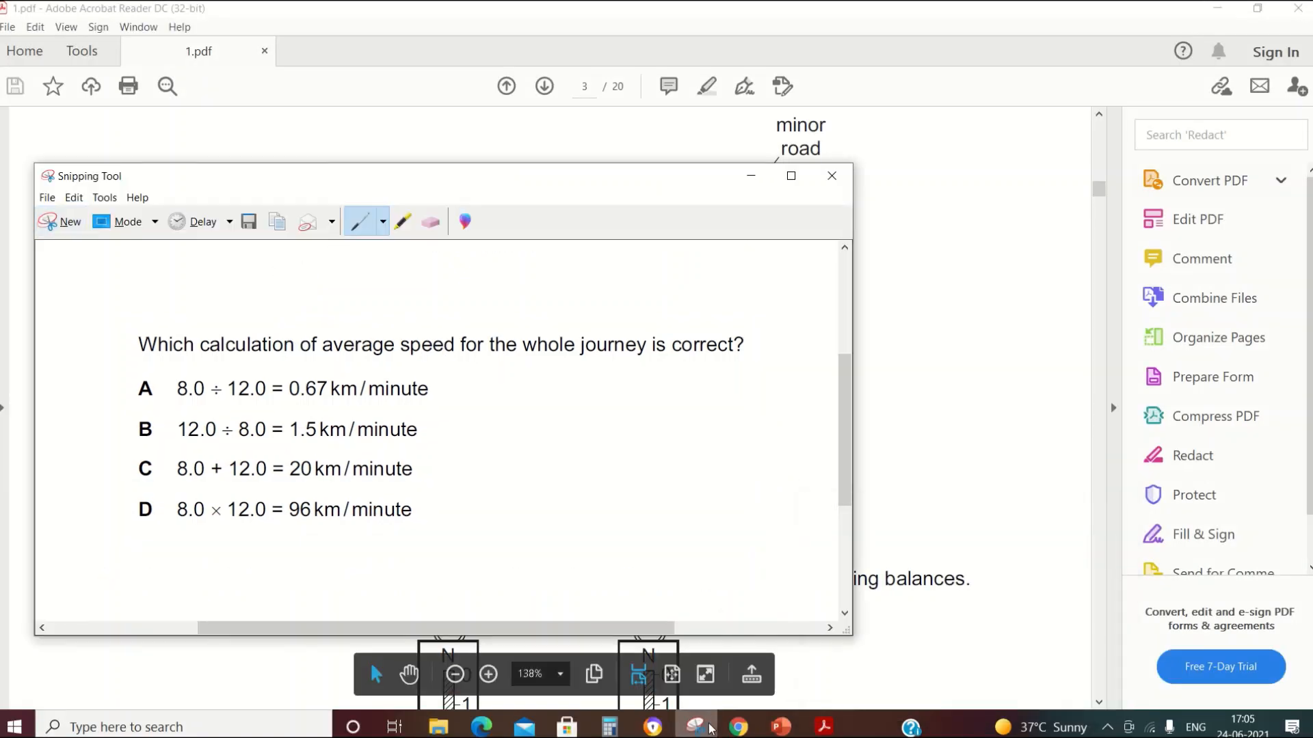
{"action": "left_click", "coordinate": [738, 726]}
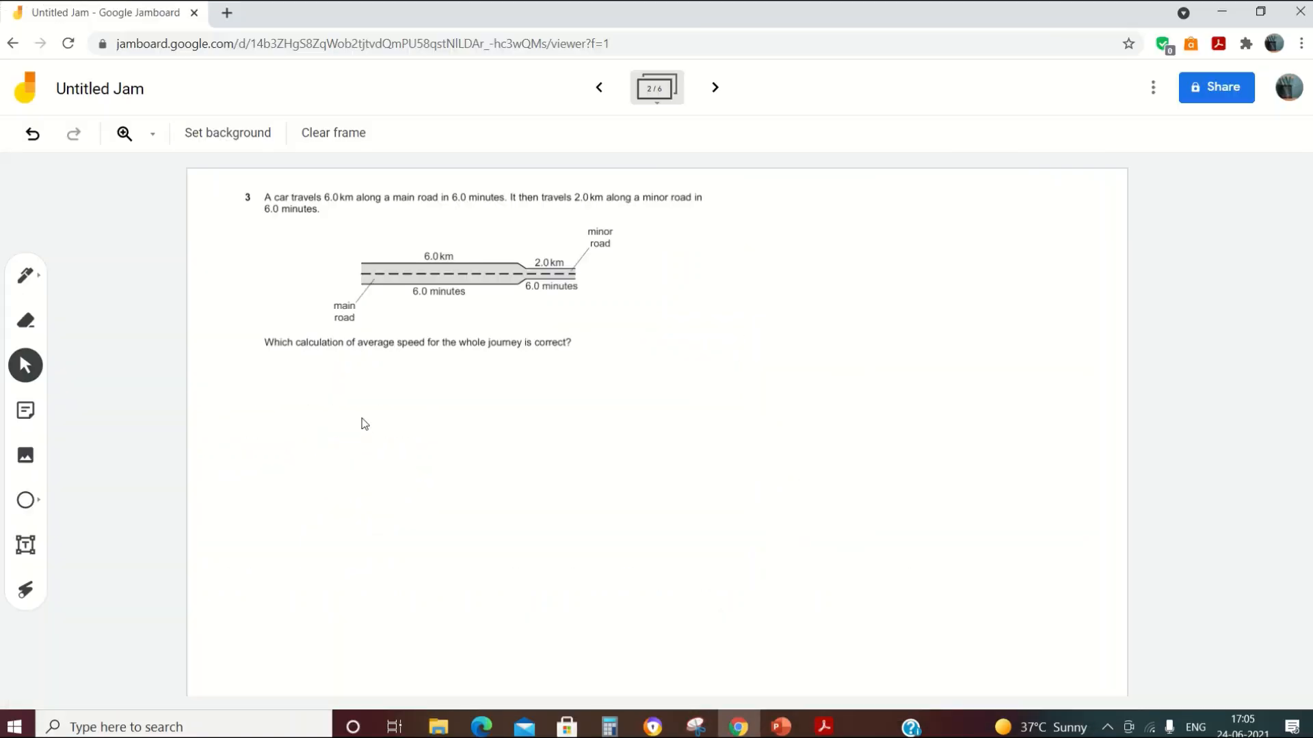
Step: Paste the answer-options snip and place it below the question image
{"action": "key", "text": "ctrl+v"}
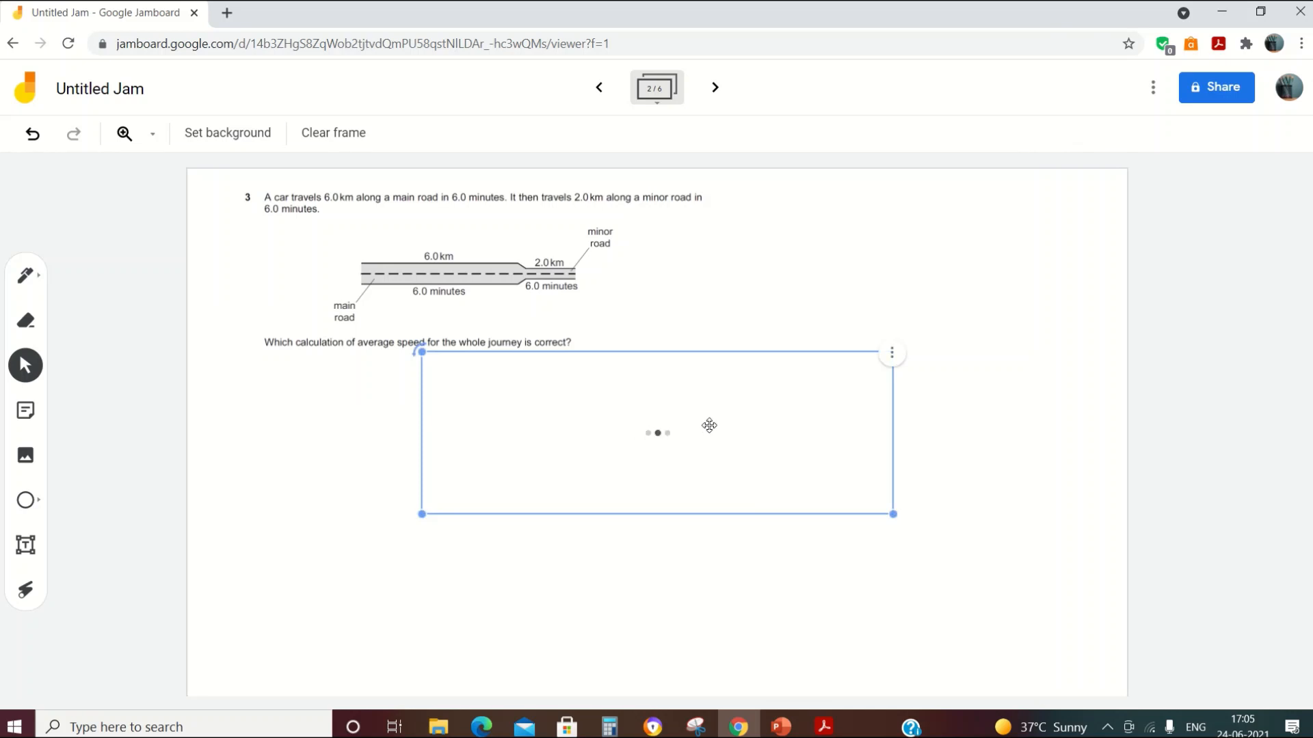
{"action": "left_click_drag", "start_coordinate": [709, 445], "coordinate": [508, 501]}
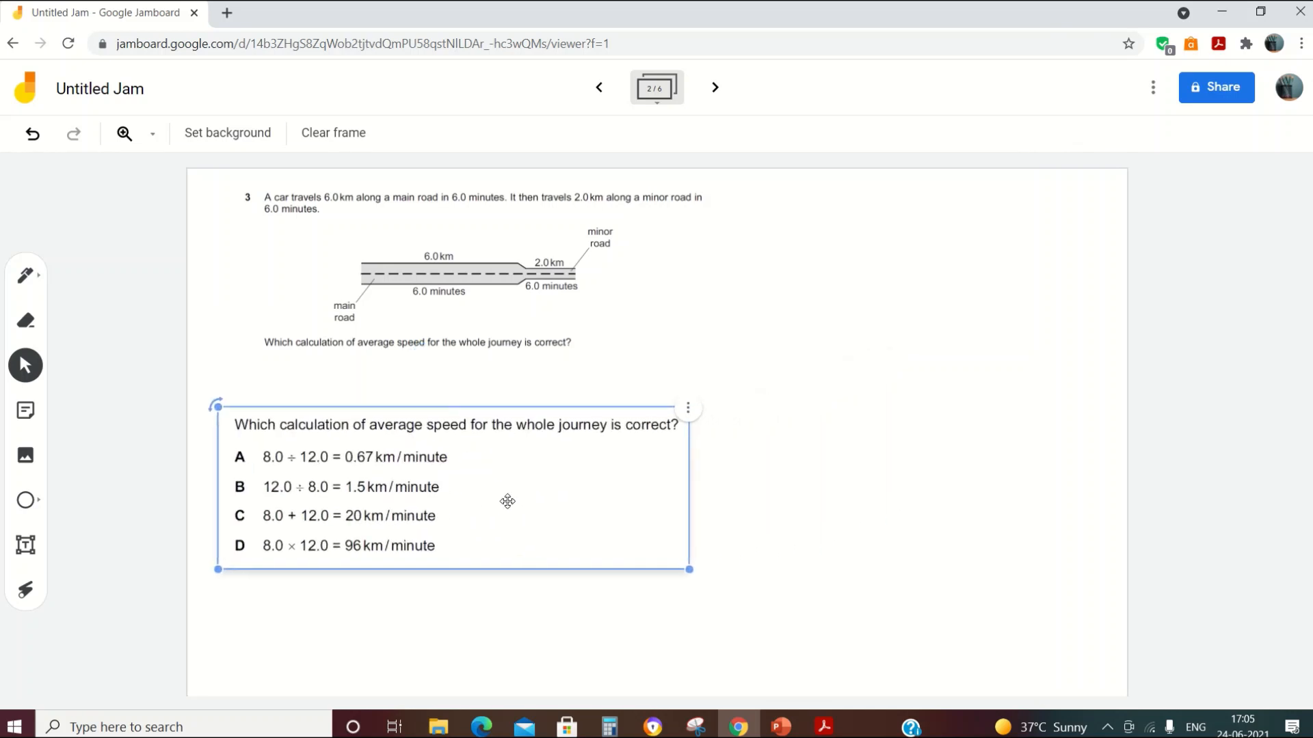
{"action": "left_click", "coordinate": [566, 293]}
{"action": "left_click", "coordinate": [711, 365]}
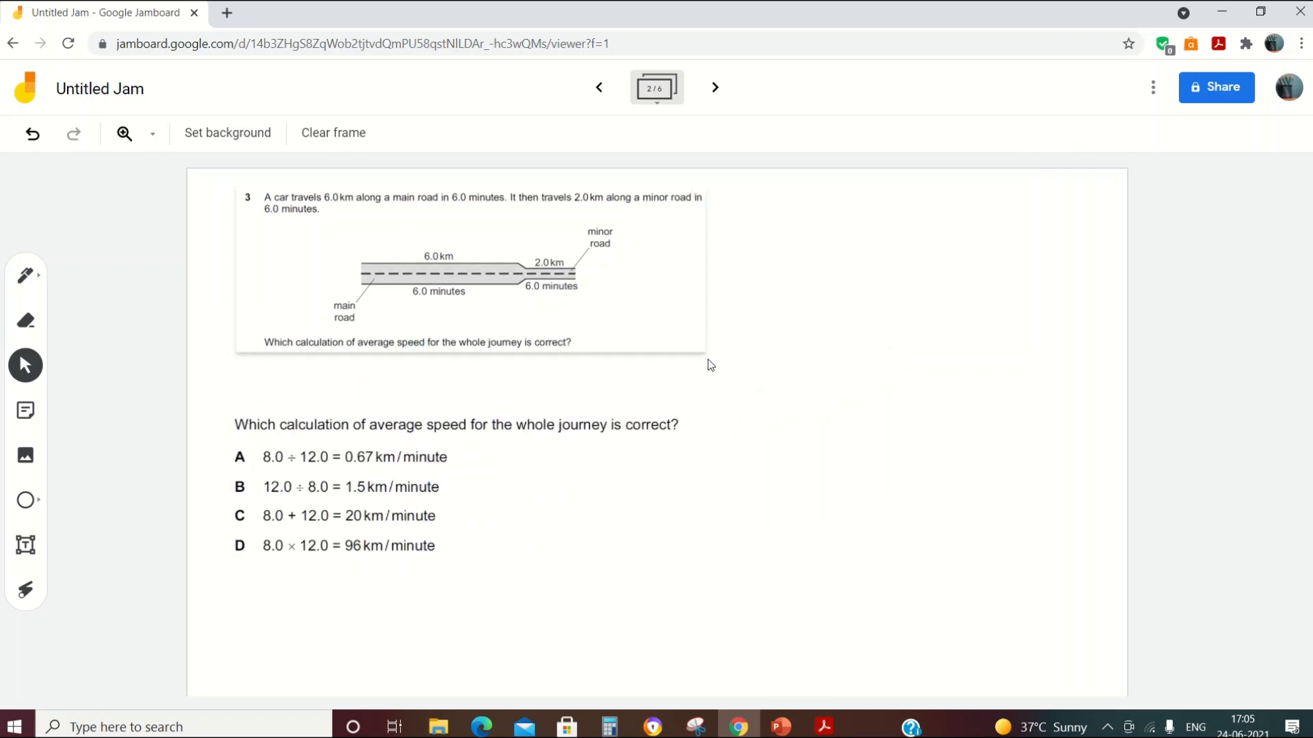
Step: Enlarge the question 3 image and shift the answer-options image slightly right
{"action": "left_click", "coordinate": [660, 333]}
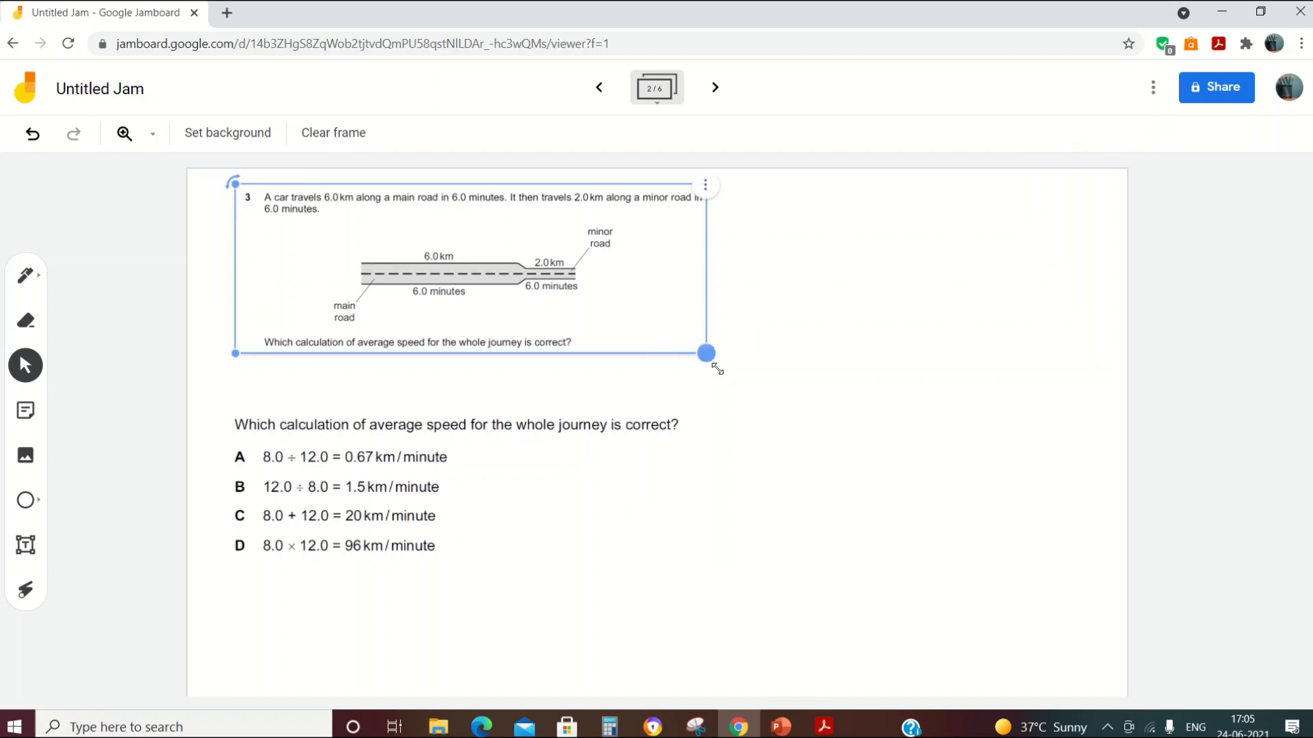
{"action": "left_click_drag", "start_coordinate": [716, 370], "coordinate": [747, 399]}
{"action": "left_click", "coordinate": [391, 513]}
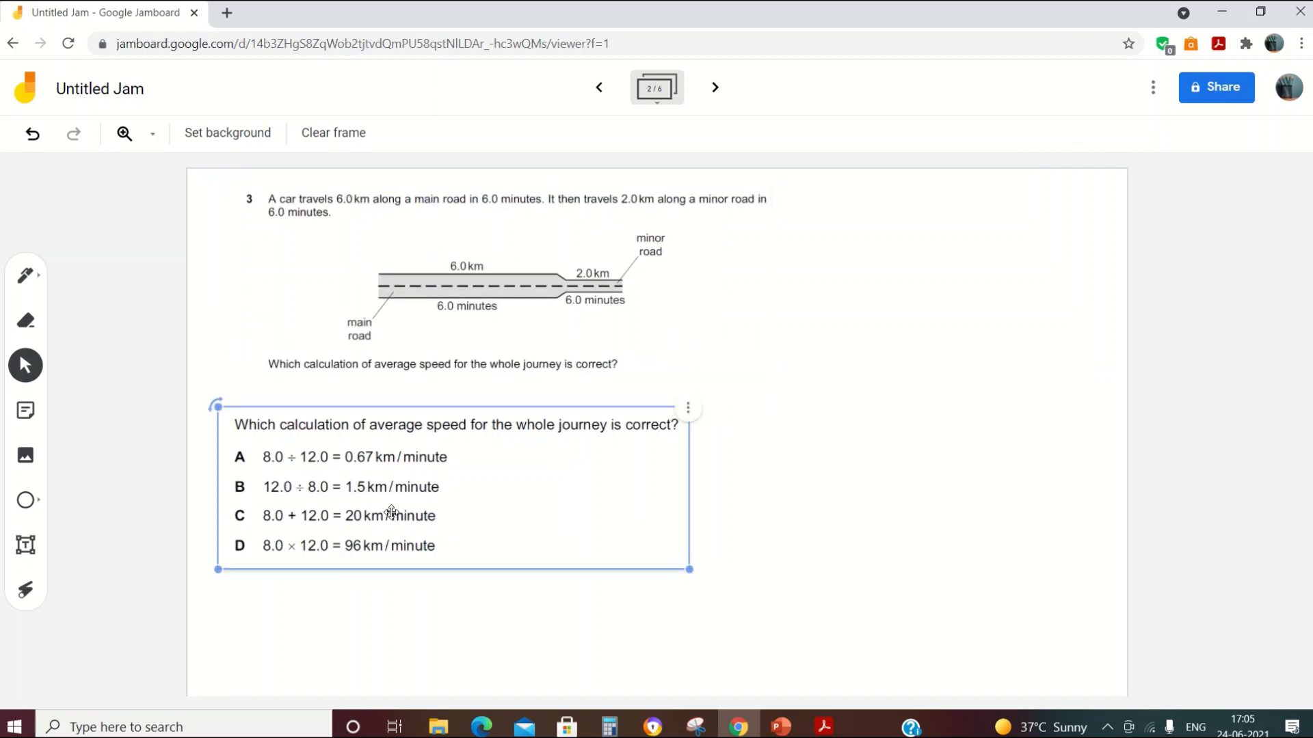
{"action": "left_click_drag", "start_coordinate": [391, 513], "coordinate": [431, 511]}
{"action": "left_click", "coordinate": [944, 531]}
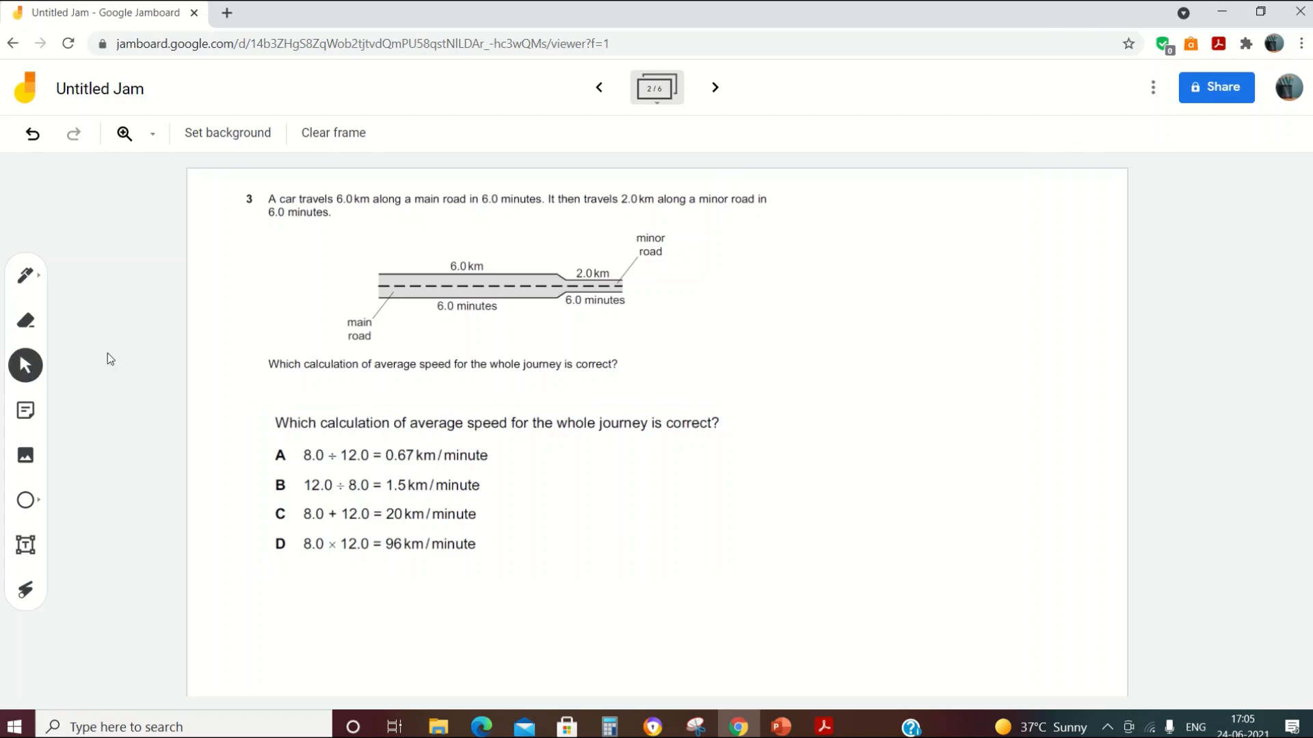
{"action": "left_click", "coordinate": [313, 318]}
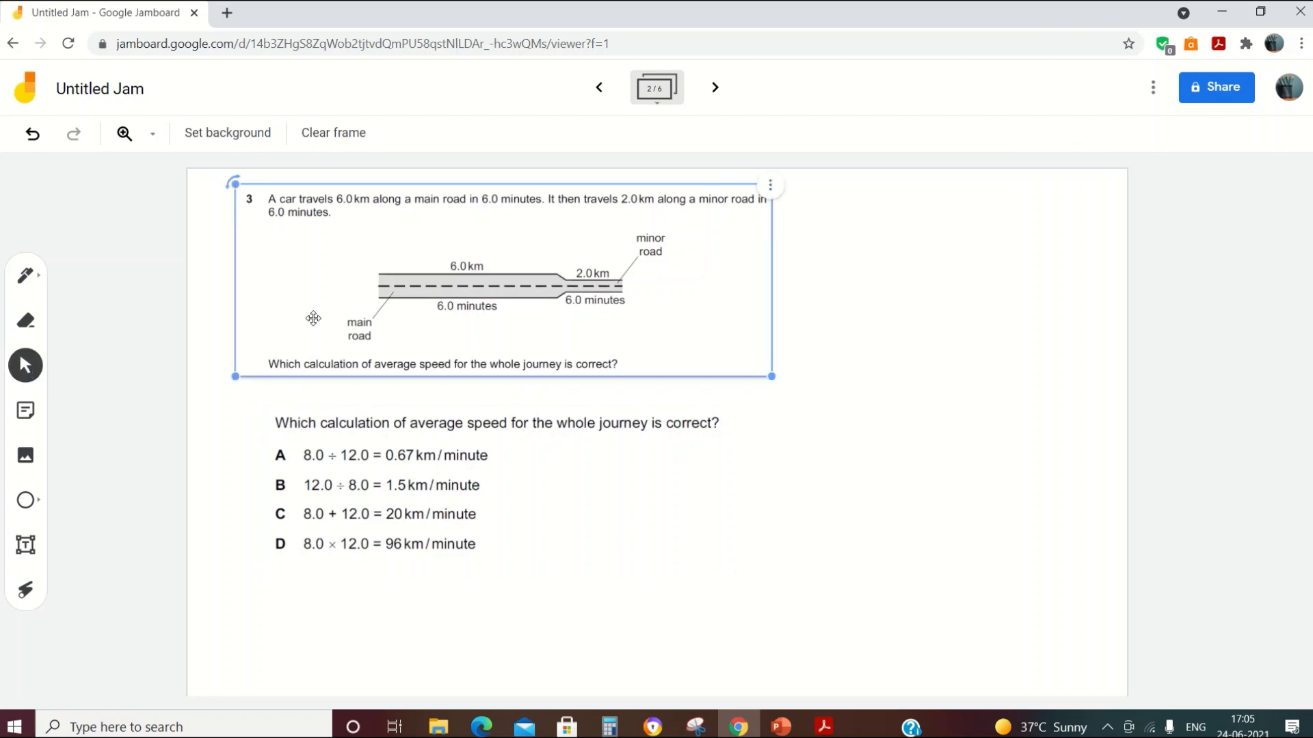
{"action": "left_click", "coordinate": [329, 473]}
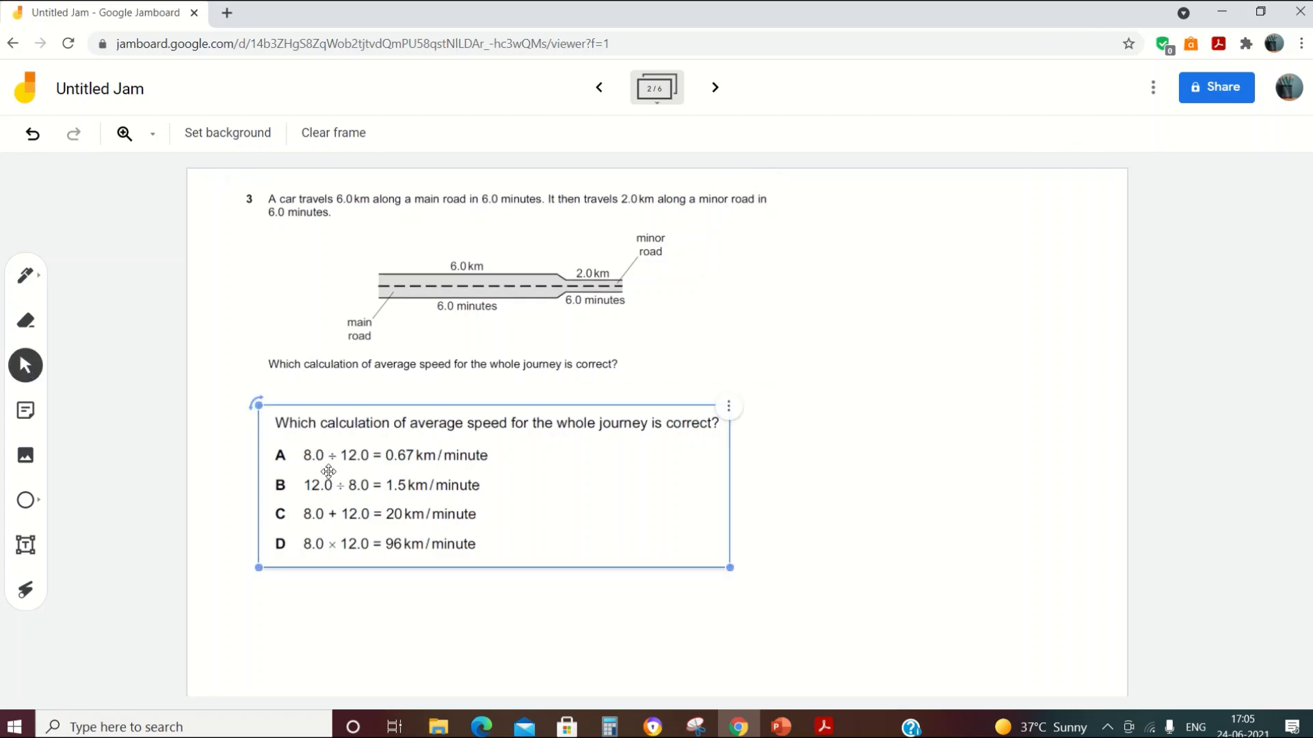
{"action": "left_click", "coordinate": [108, 514]}
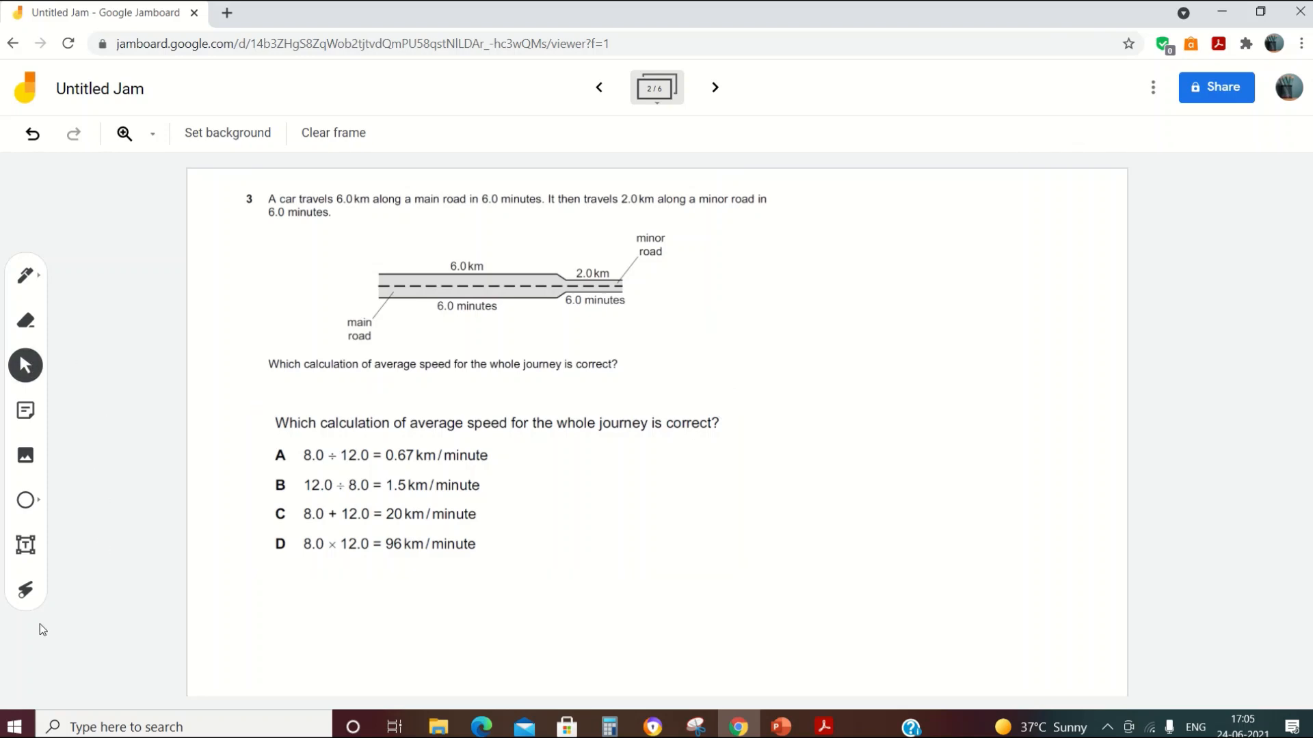
{"action": "left_click", "coordinate": [26, 592]}
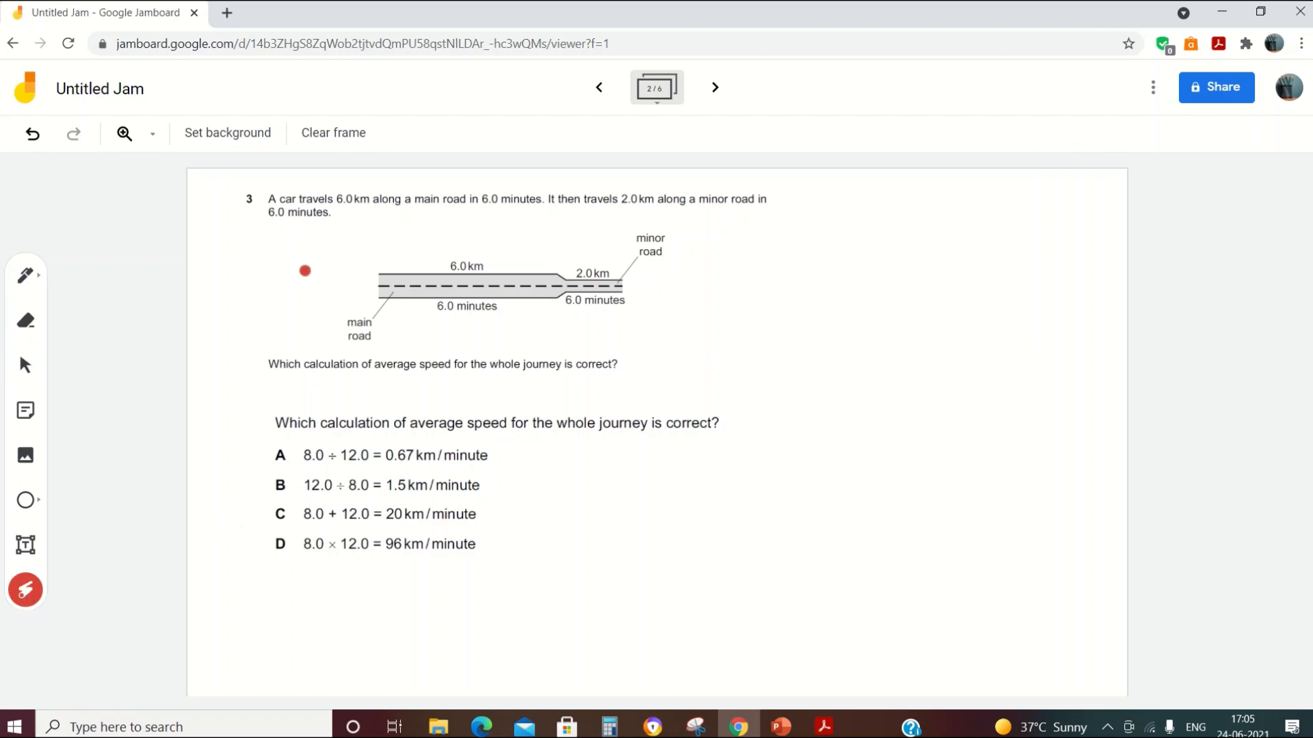
{"action": "left_click_drag", "start_coordinate": [388, 314], "coordinate": [537, 318]}
{"action": "left_click_drag", "start_coordinate": [305, 476], "coordinate": [499, 470]}
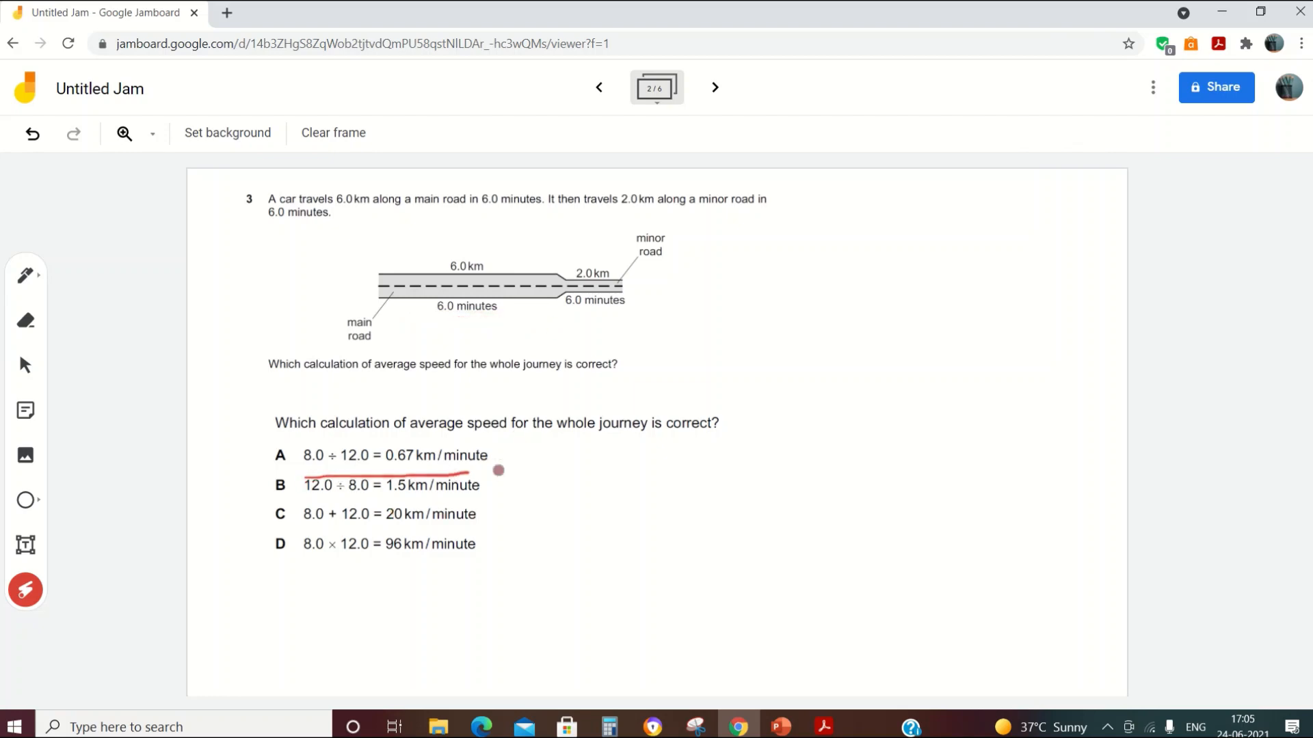
{"action": "left_click_drag", "start_coordinate": [308, 505], "coordinate": [495, 504]}
{"action": "left_click_drag", "start_coordinate": [291, 574], "coordinate": [554, 570]}
{"action": "left_click_drag", "start_coordinate": [588, 449], "coordinate": [753, 447]}
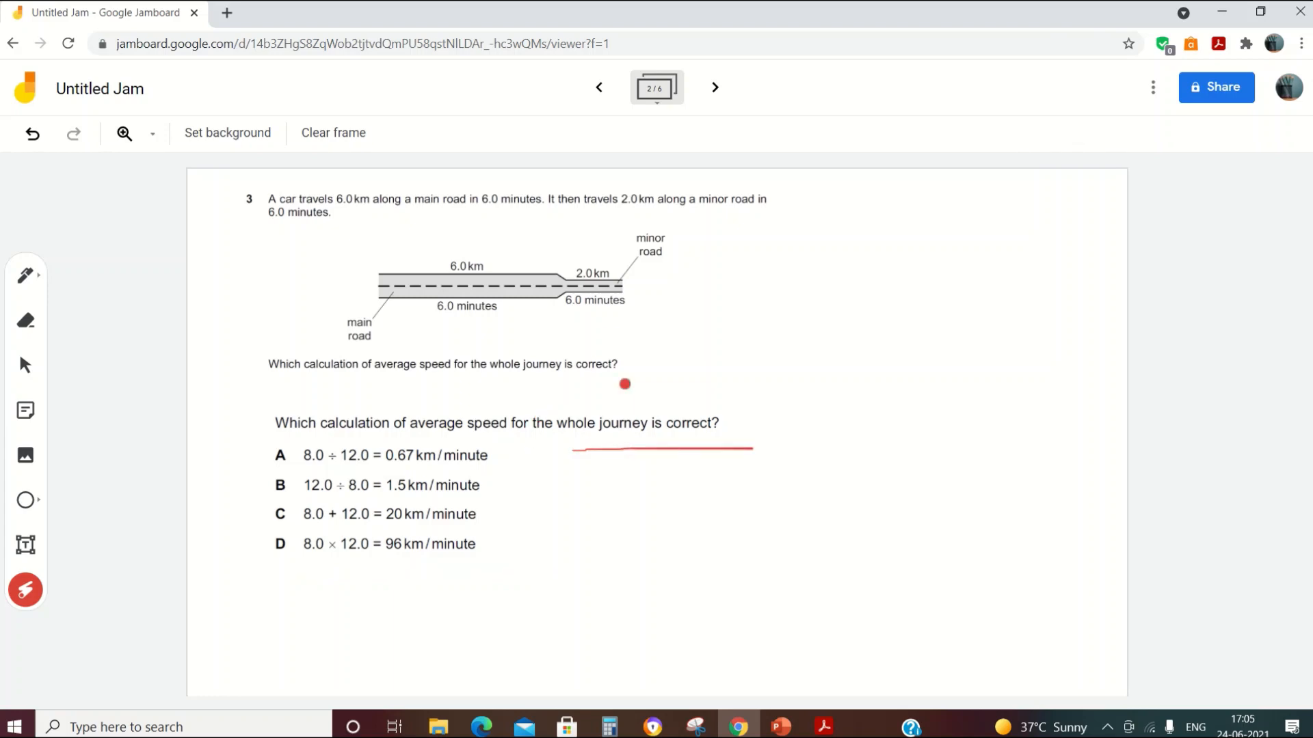
{"action": "left_click_drag", "start_coordinate": [587, 321], "coordinate": [704, 318]}
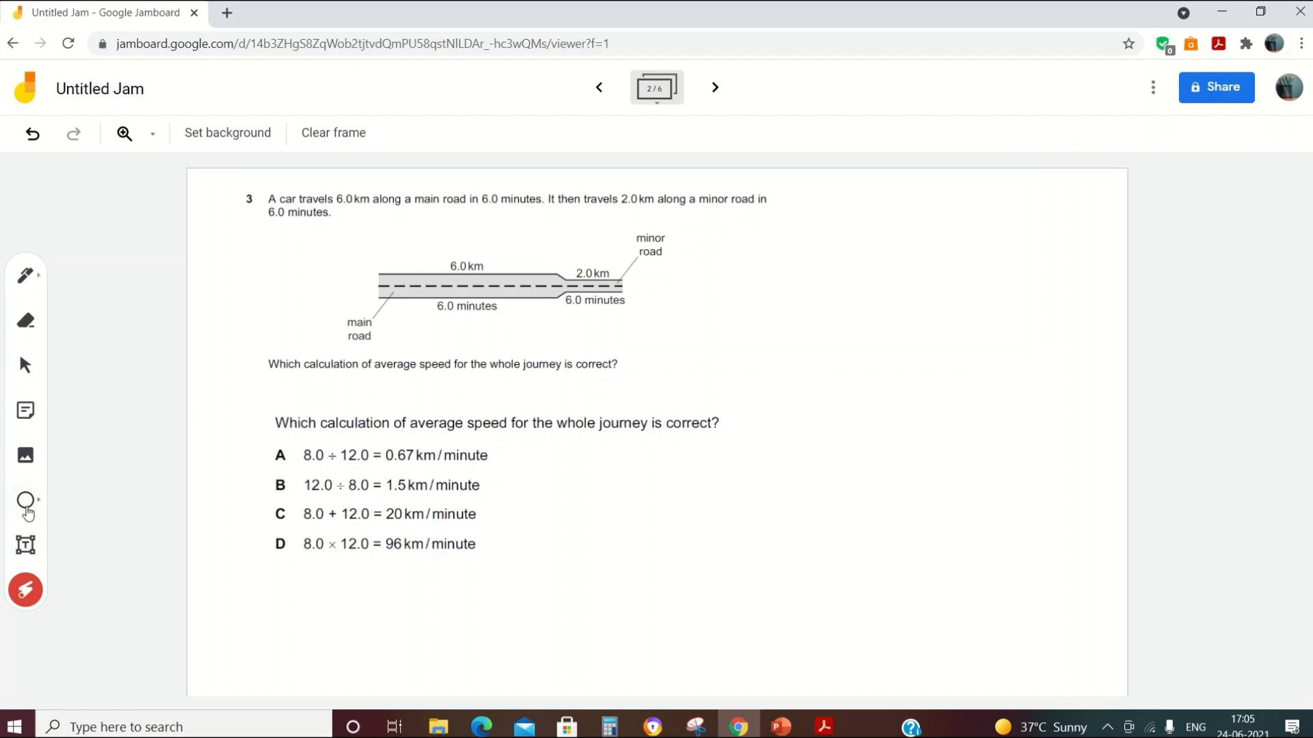
Step: Place a semicircle shape right of the answer options and enlarge it
{"action": "left_click", "coordinate": [34, 507]}
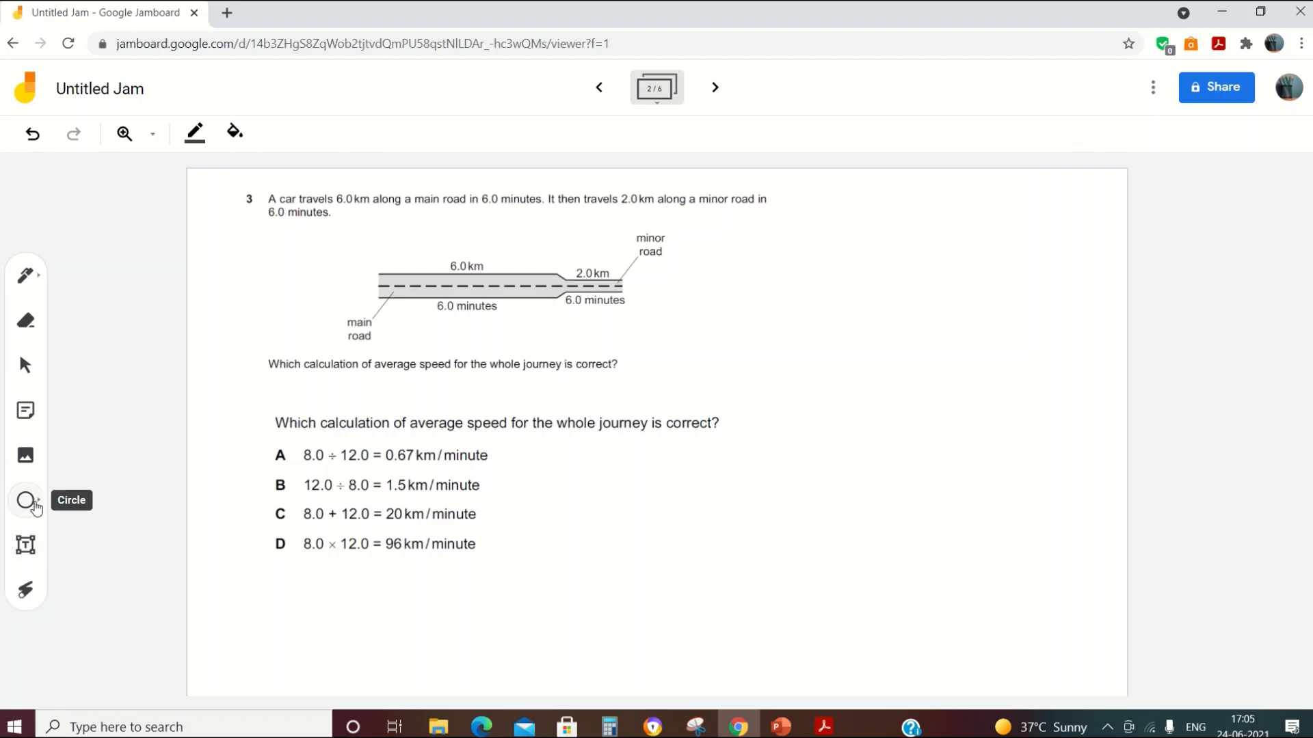
{"action": "left_click", "coordinate": [37, 507]}
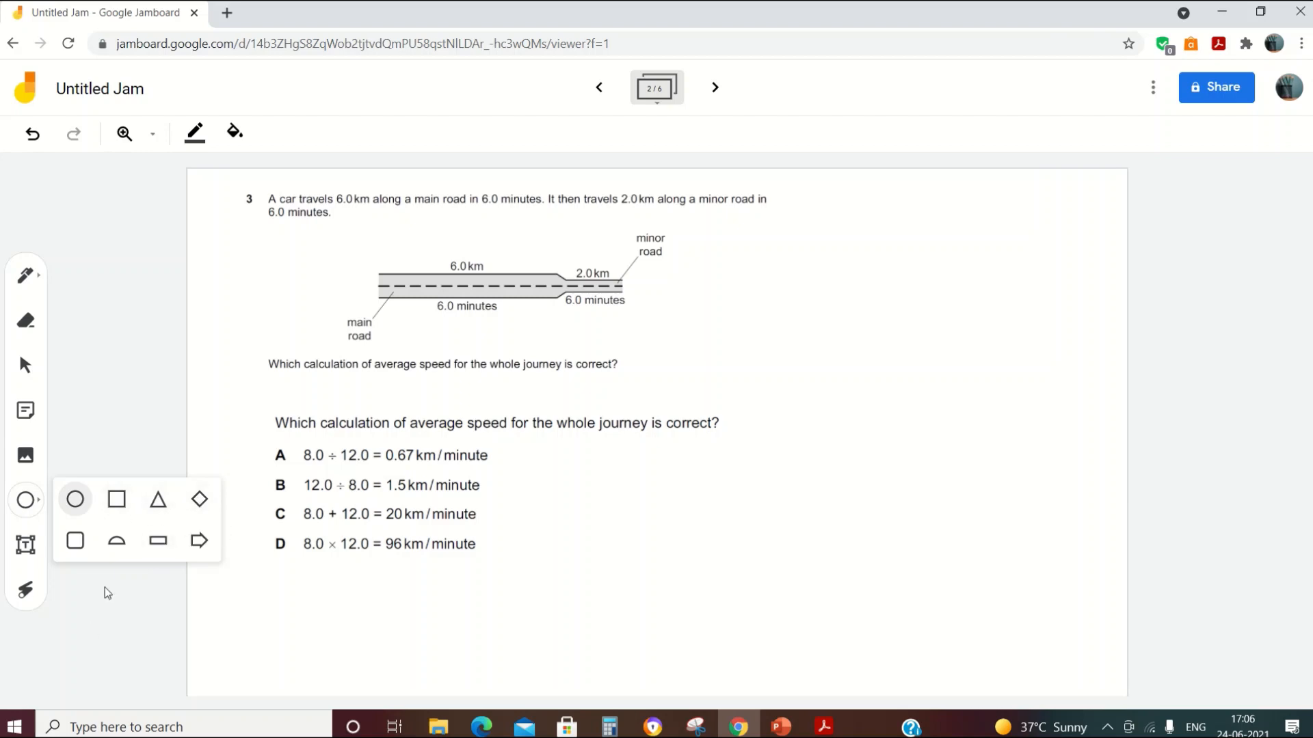
{"action": "left_click", "coordinate": [116, 541]}
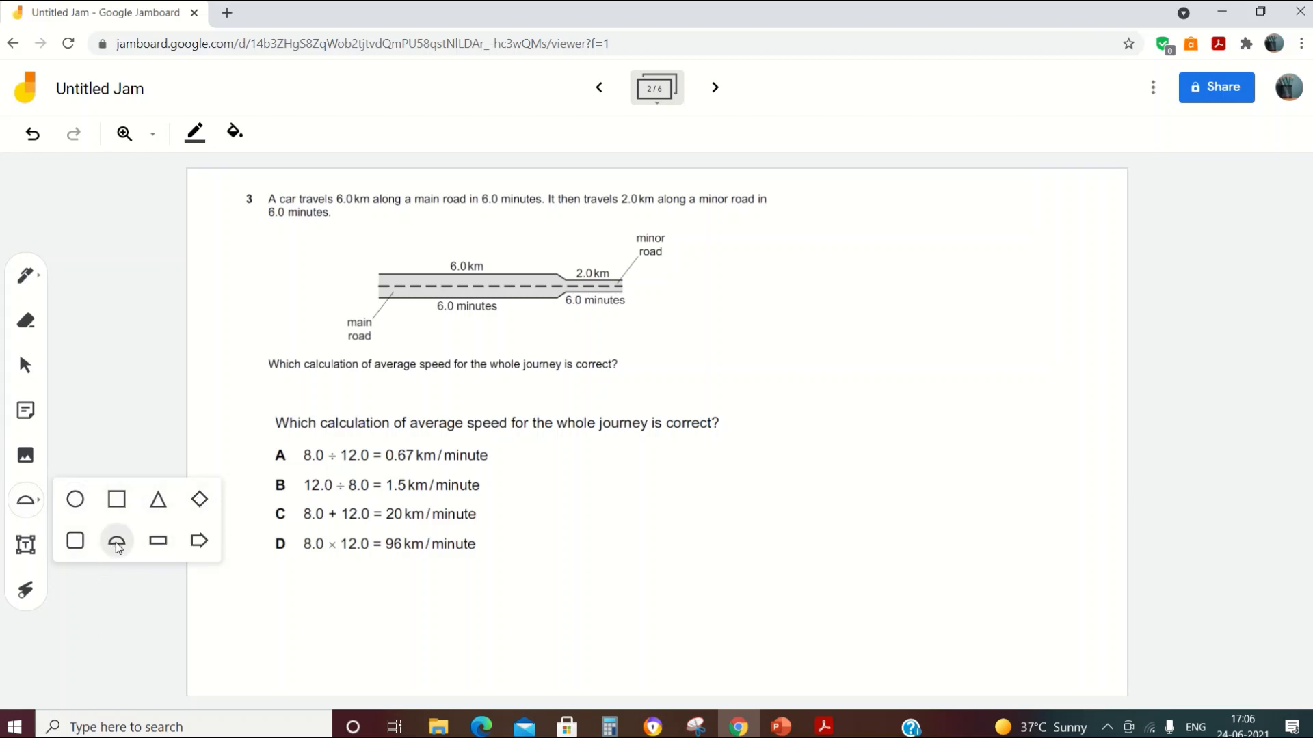
{"action": "left_click", "coordinate": [801, 479]}
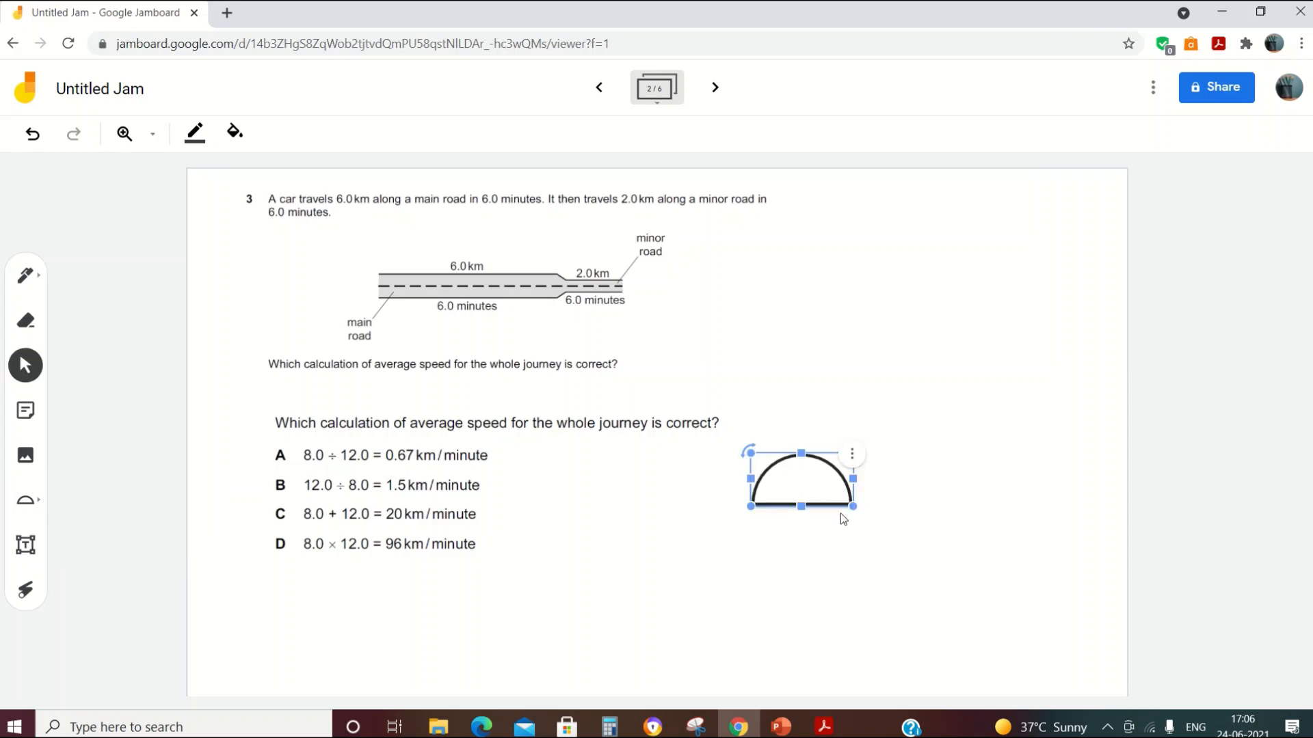
{"action": "left_click_drag", "start_coordinate": [853, 506], "coordinate": [931, 547]}
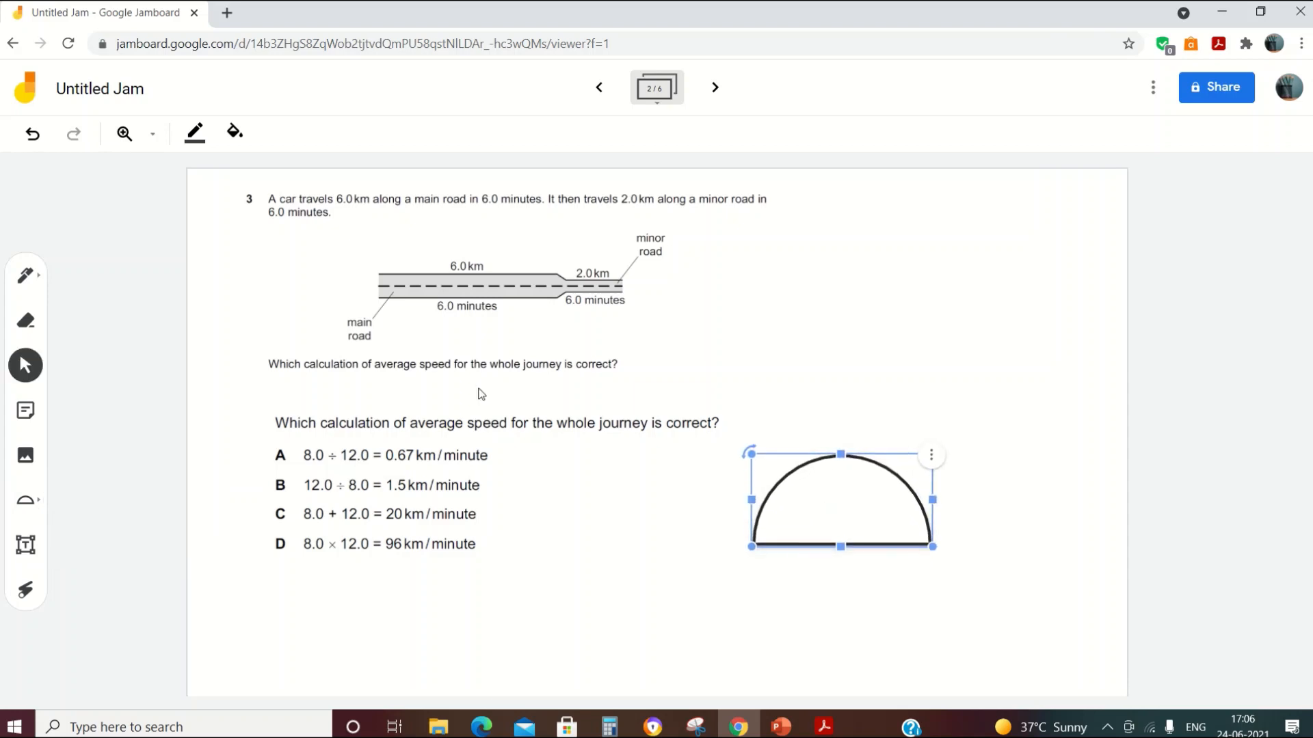
Step: Give the semicircle a green outline and a red fill
{"action": "left_click", "coordinate": [194, 138]}
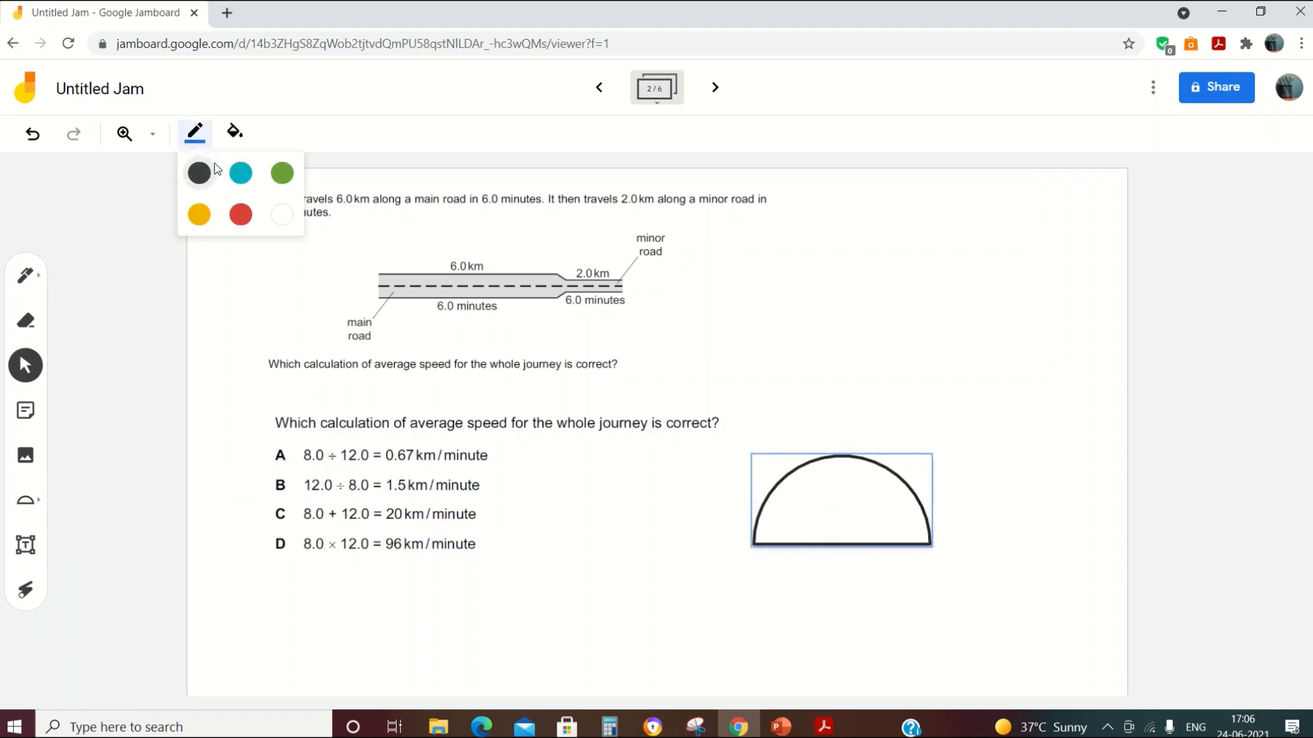
{"action": "left_click", "coordinate": [282, 174]}
{"action": "left_click", "coordinate": [245, 140]}
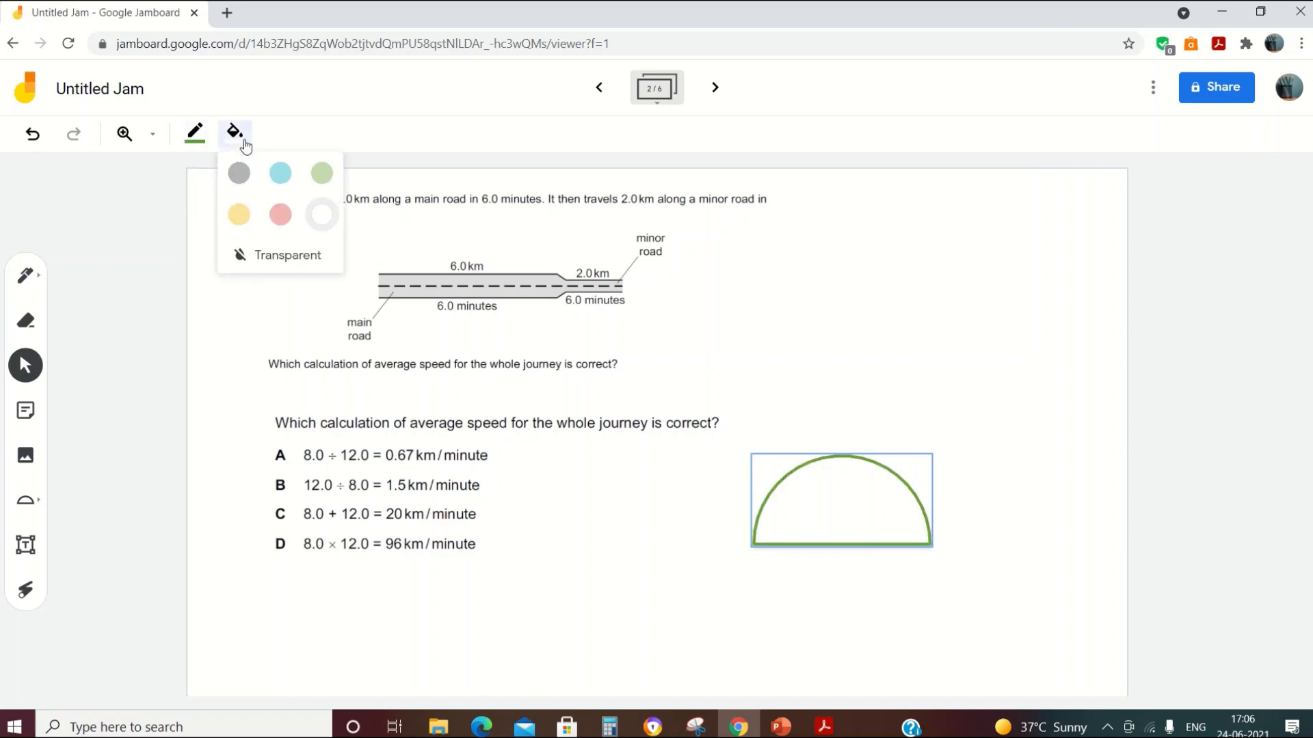
{"action": "left_click", "coordinate": [281, 216]}
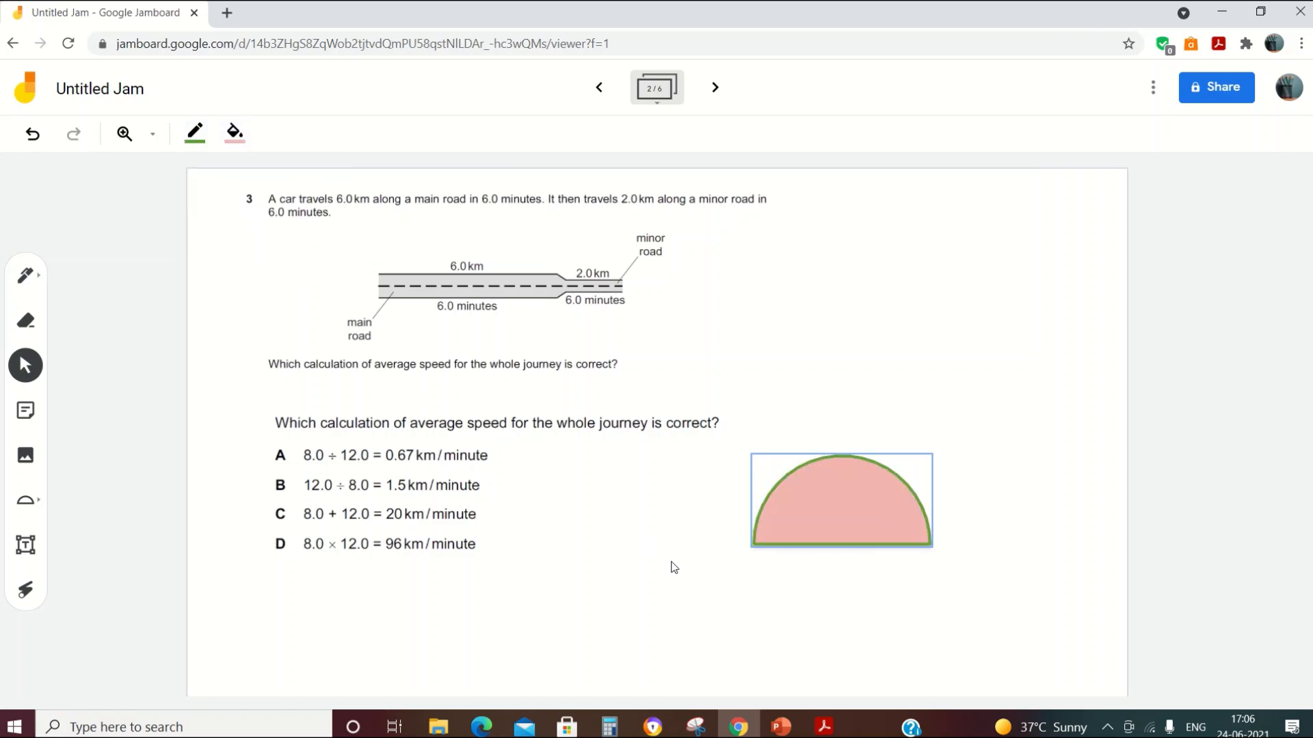
{"action": "left_click", "coordinate": [711, 589]}
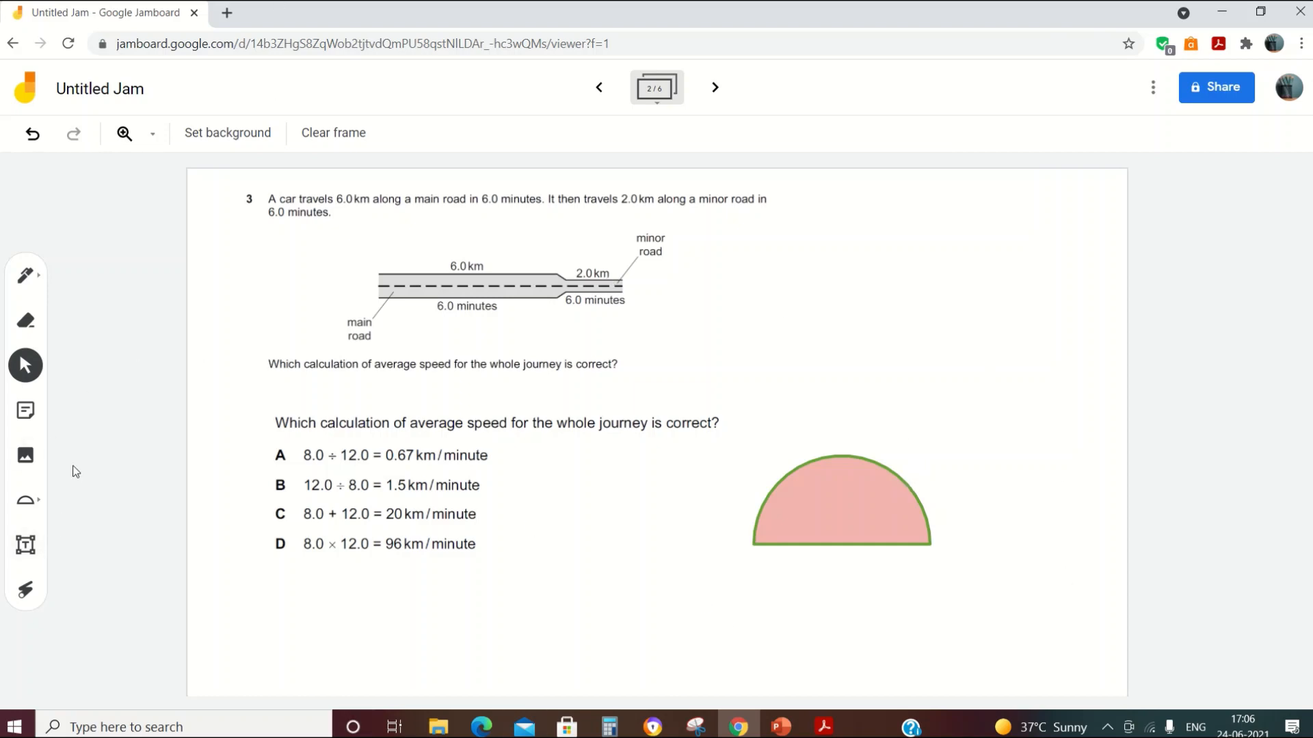
Step: Add a red text box reading 'Question 1' to the right of the diagram
{"action": "left_click", "coordinate": [32, 553]}
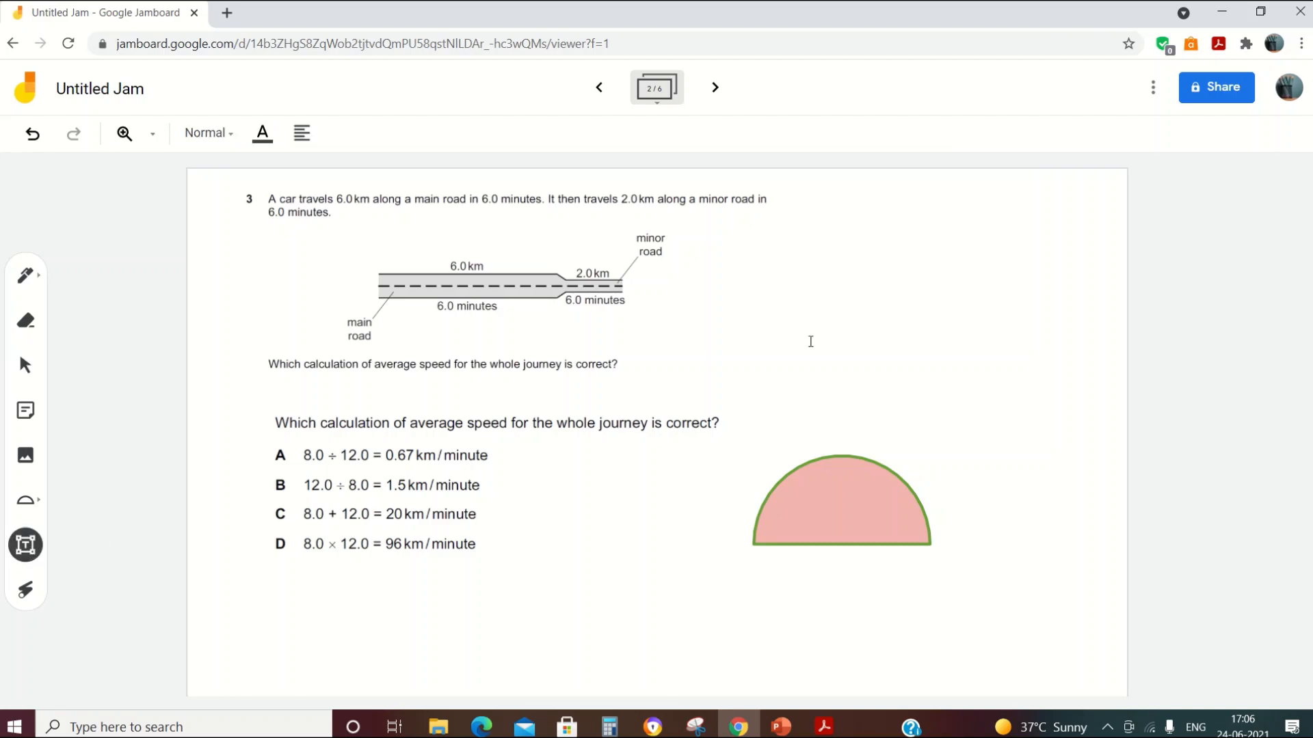
{"action": "left_click", "coordinate": [843, 282]}
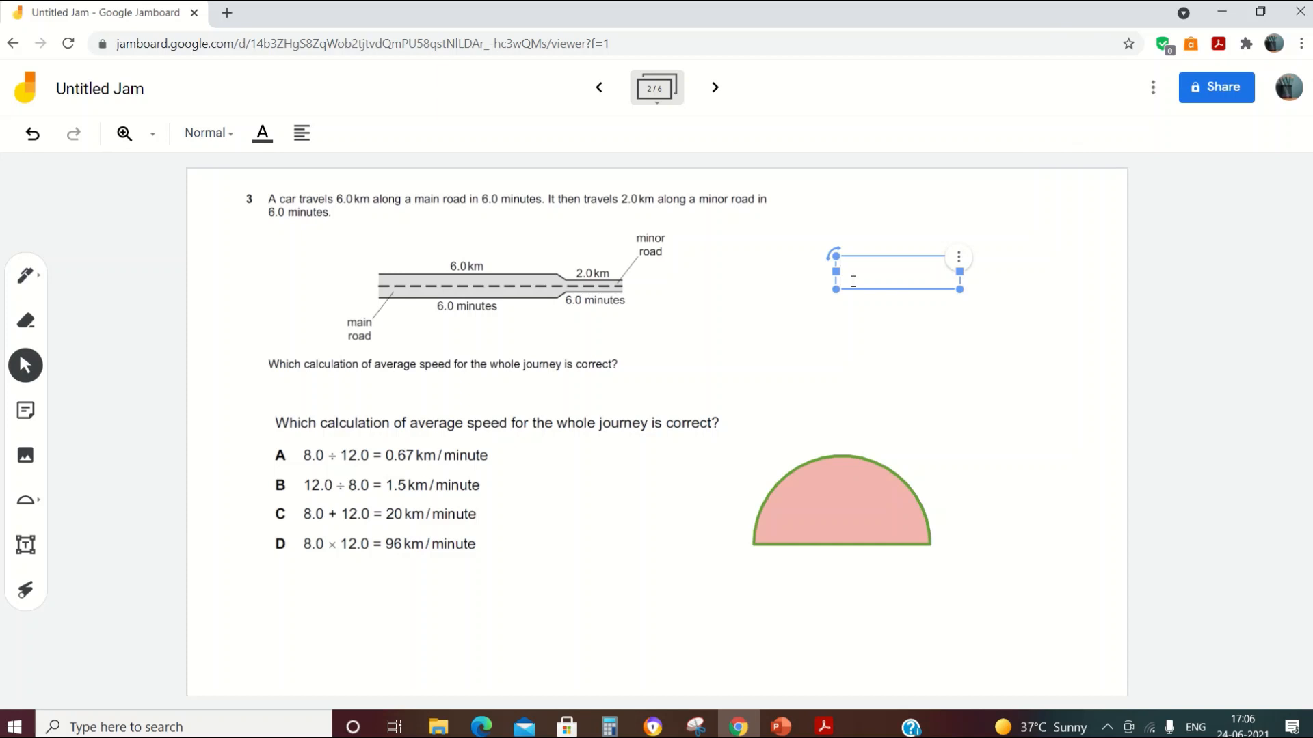
{"action": "type", "text": "Question 1"}
{"action": "left_click", "coordinate": [262, 133]}
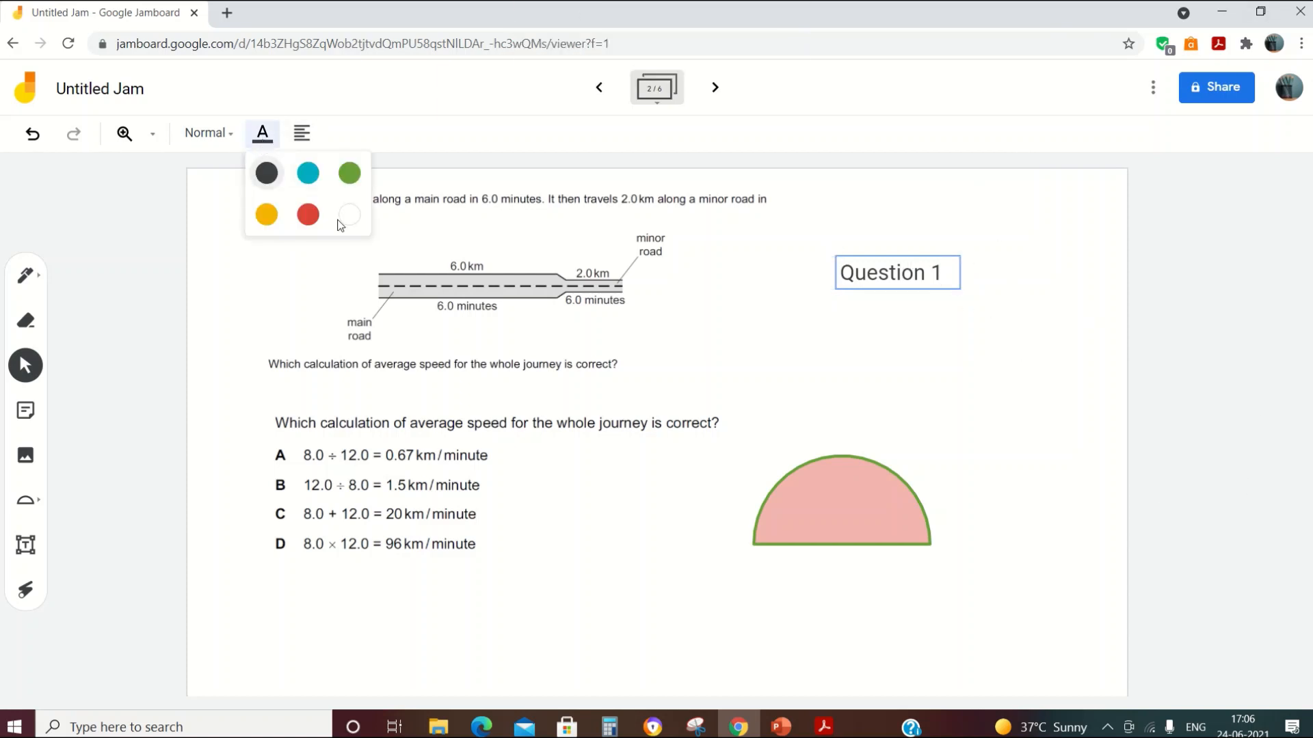
{"action": "left_click", "coordinate": [308, 215]}
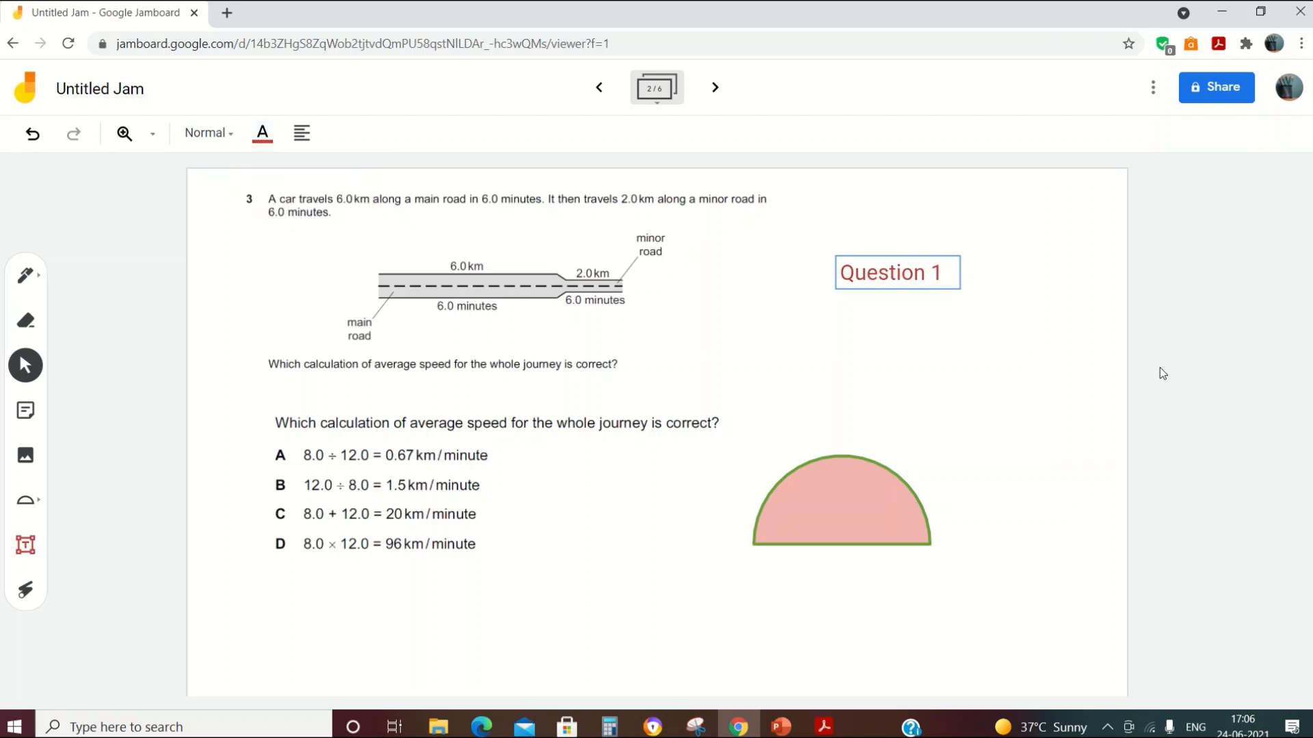
Step: Try Display and Subtitle styles, settle on Normal, and widen the label to one line
{"action": "left_click", "coordinate": [228, 136]}
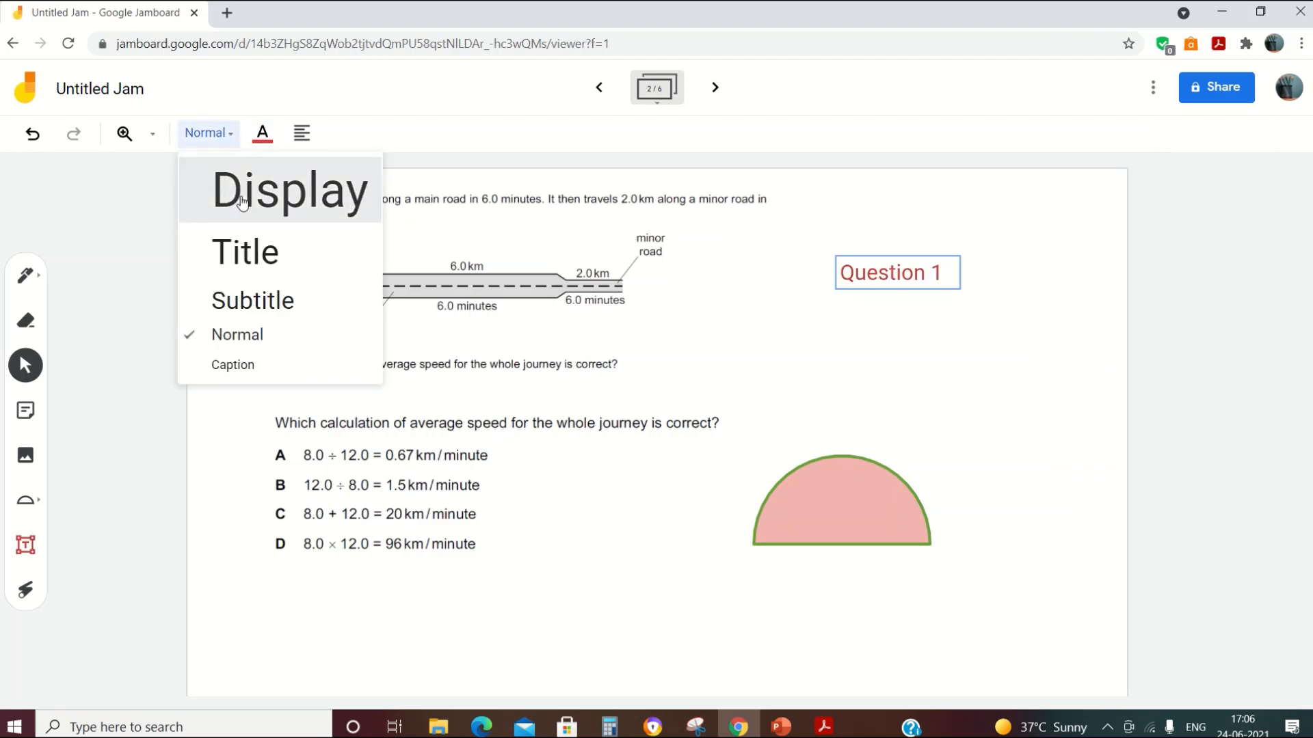
{"action": "left_click", "coordinate": [242, 203]}
{"action": "left_click", "coordinate": [231, 133]}
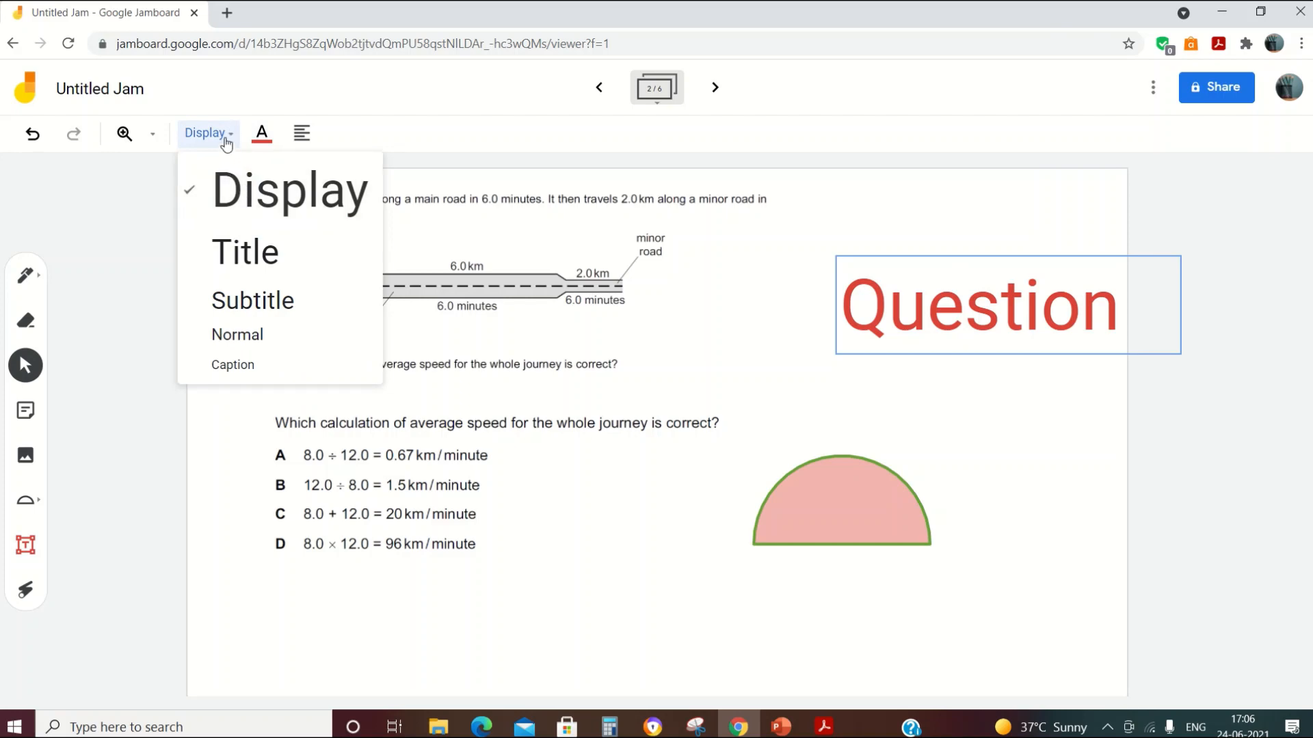
{"action": "left_click", "coordinate": [247, 307]}
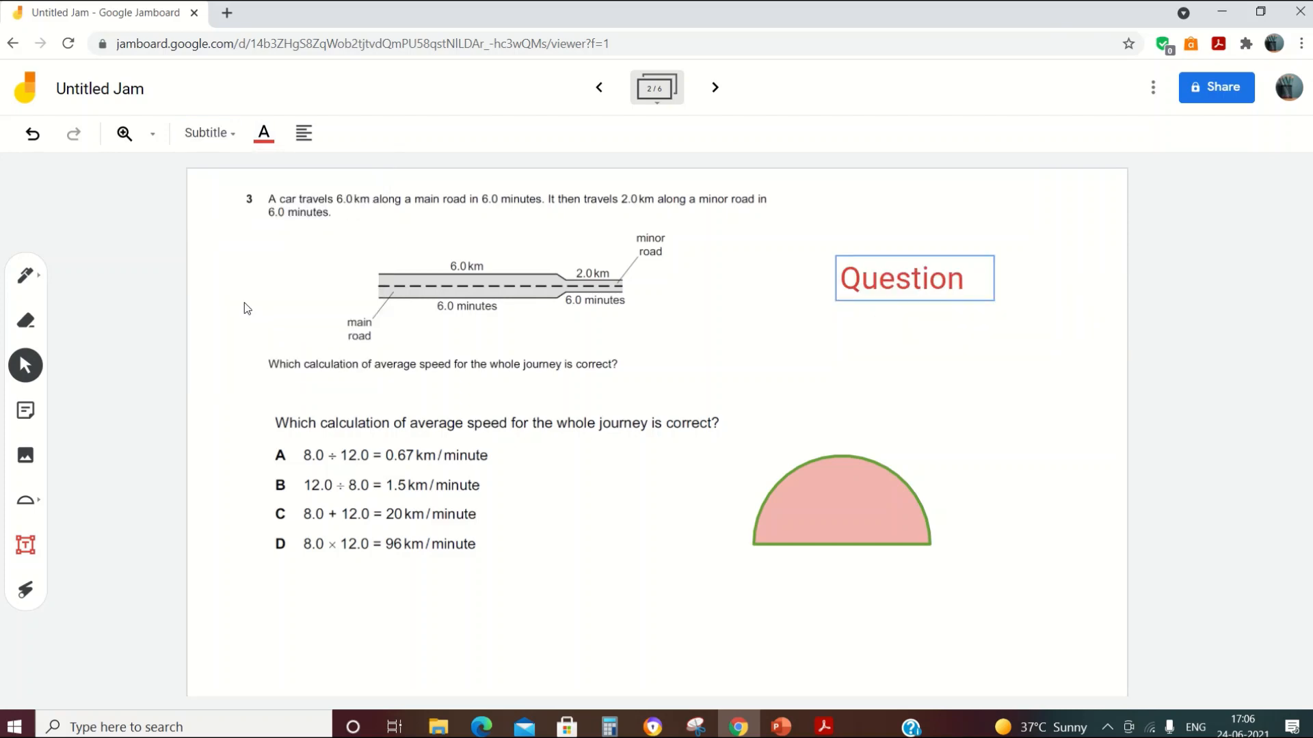
{"action": "left_click", "coordinate": [225, 136]}
{"action": "left_click", "coordinate": [285, 343]}
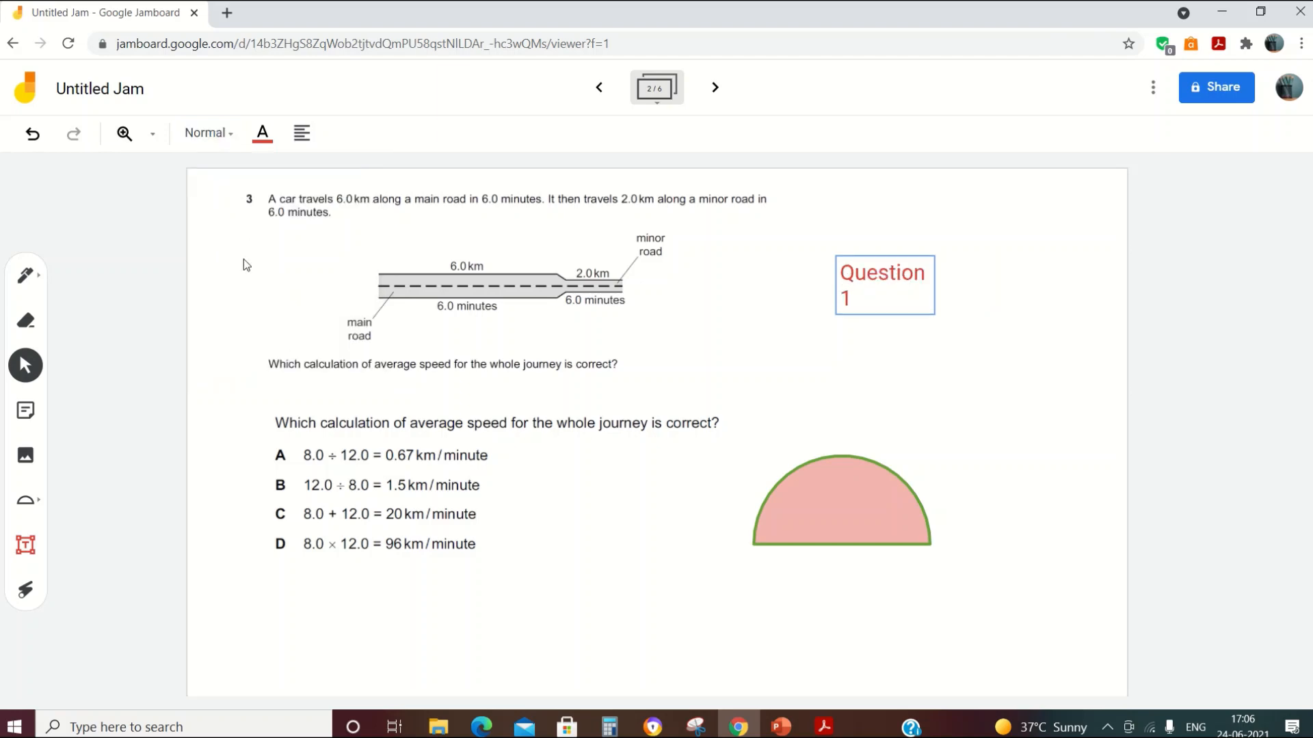
{"action": "left_click", "coordinate": [875, 292]}
{"action": "left_click_drag", "start_coordinate": [935, 287], "coordinate": [998, 285]}
{"action": "left_click", "coordinate": [999, 265]}
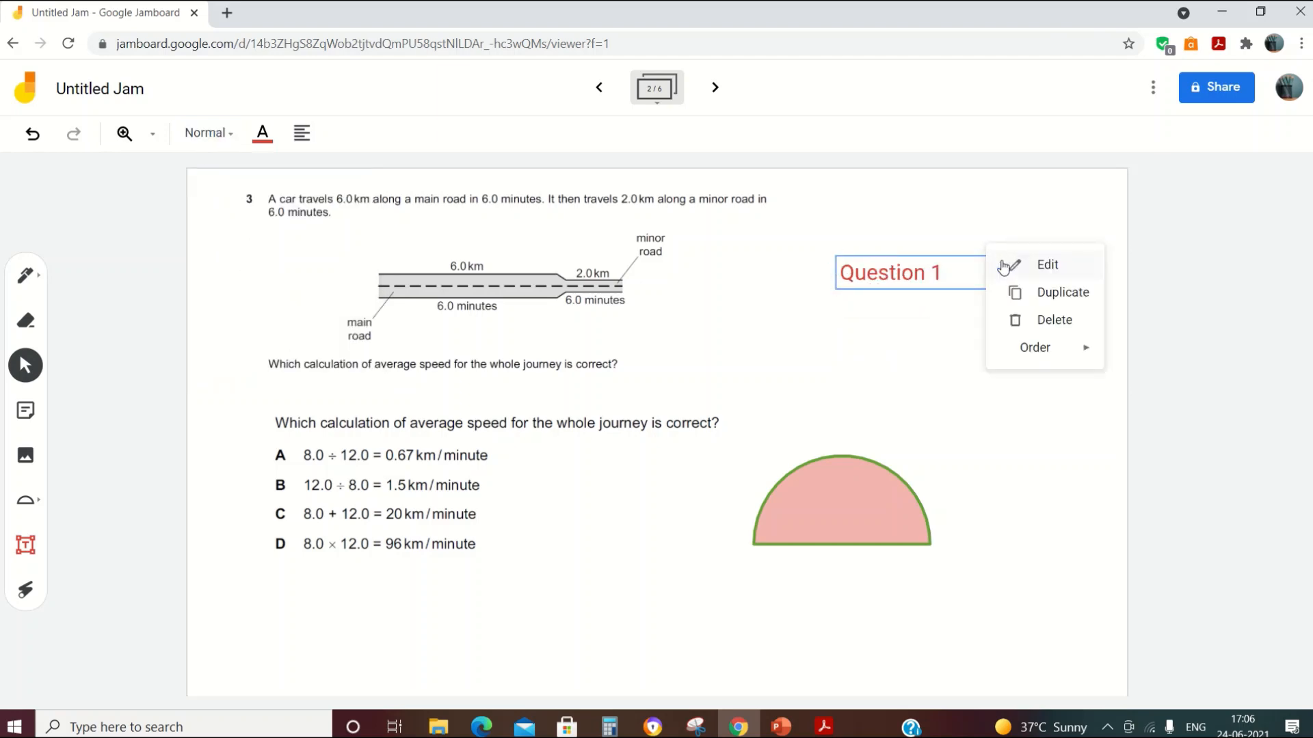
Step: Duplicate the Question 1 label and place the copy just below the original
{"action": "left_click", "coordinate": [1050, 301]}
{"action": "left_click_drag", "start_coordinate": [934, 280], "coordinate": [942, 308]}
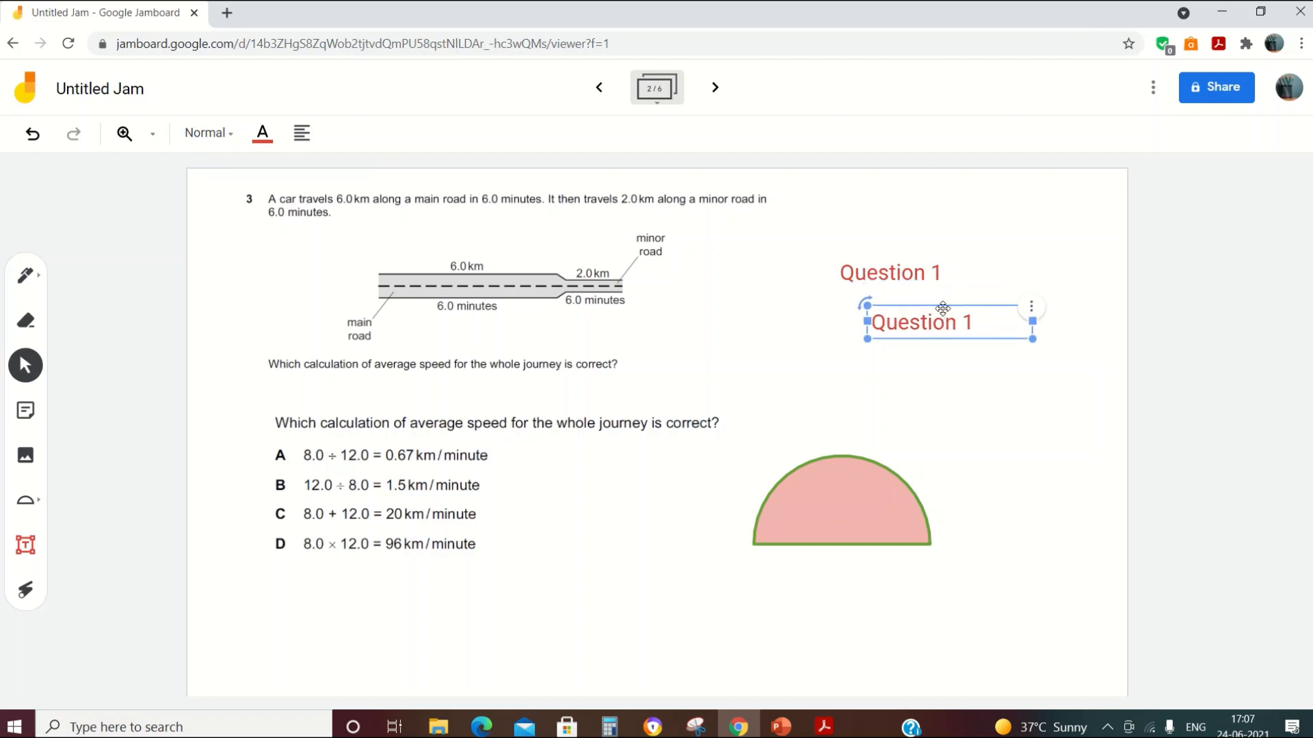
{"action": "left_click", "coordinate": [1032, 308]}
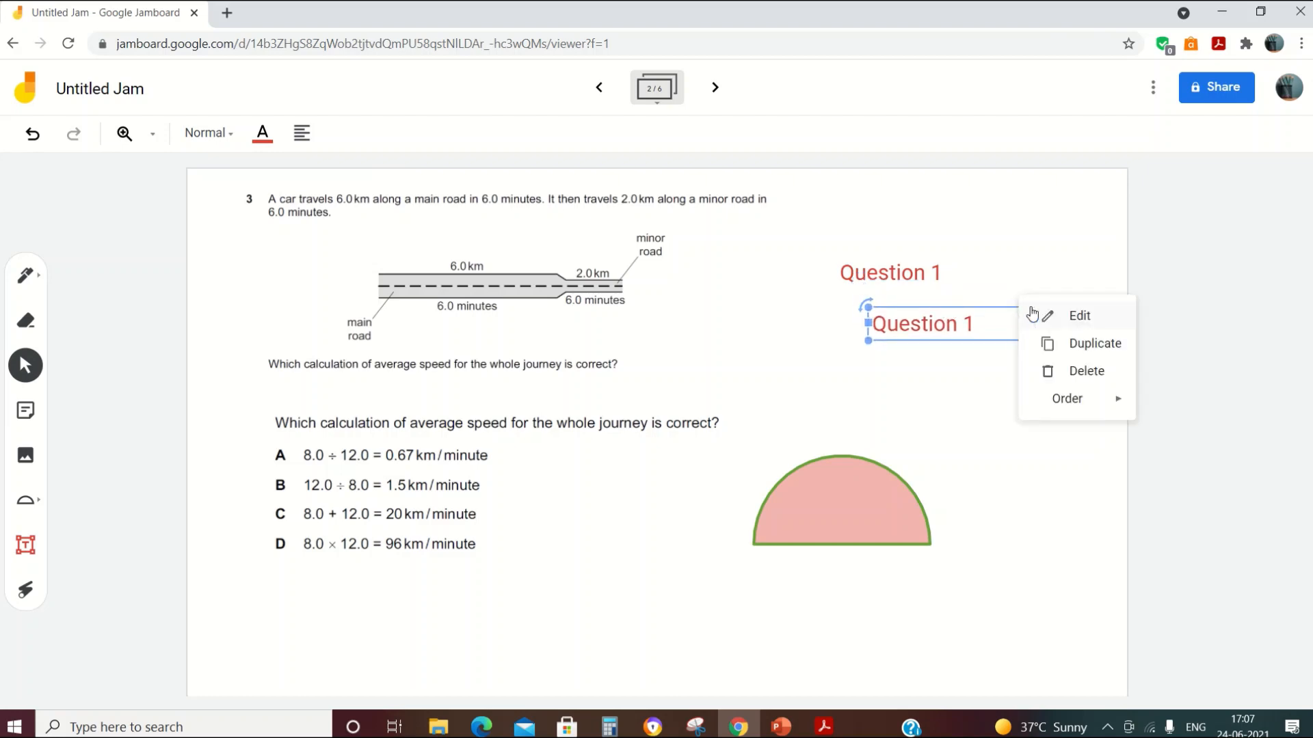
{"action": "mouse_move", "coordinate": [1061, 413]}
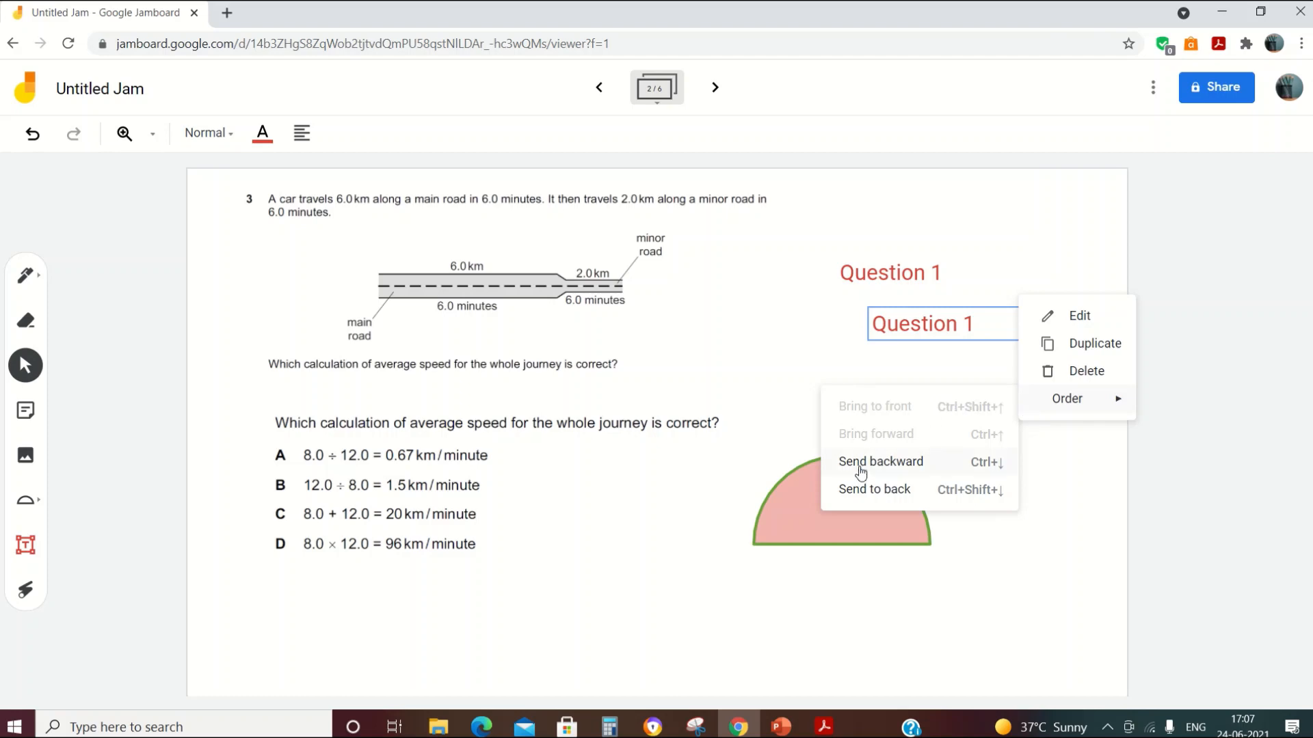
Step: Move the upper Question 1 label down beneath the other one, above the semicircle
{"action": "left_click", "coordinate": [996, 273]}
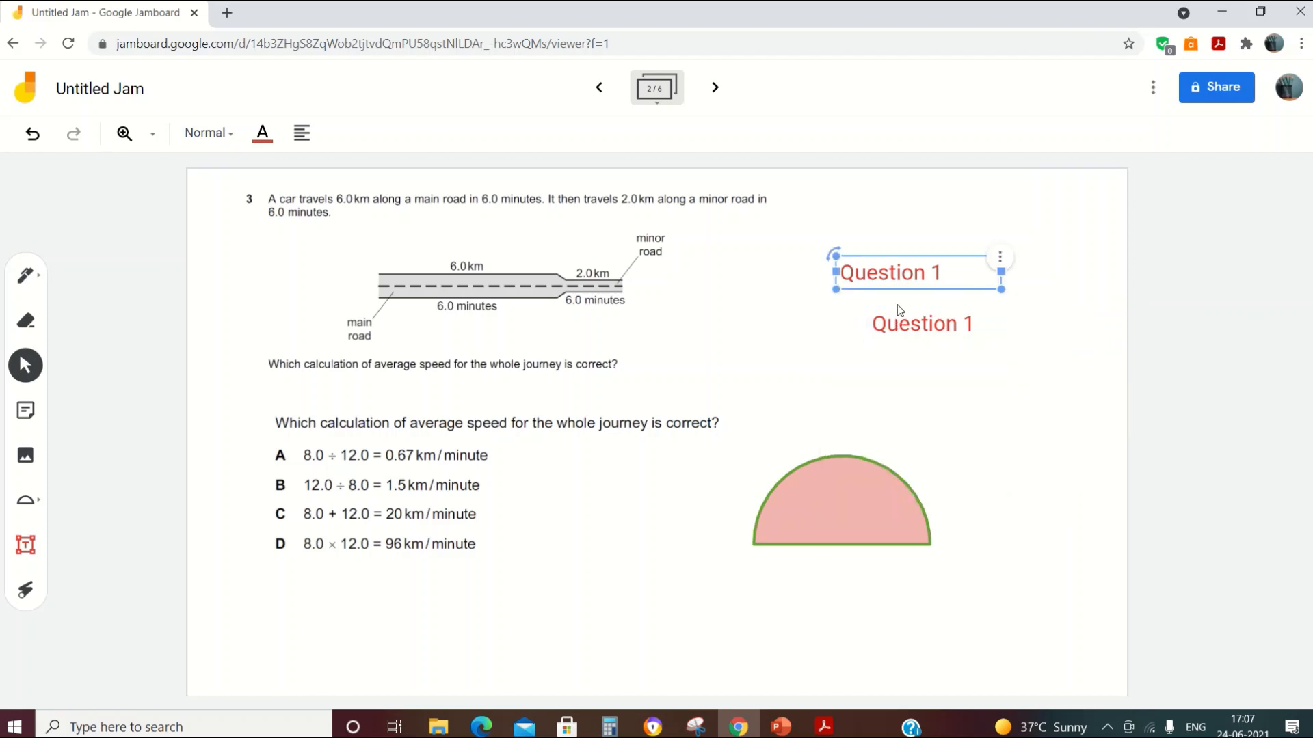
{"action": "left_click_drag", "start_coordinate": [909, 273], "coordinate": [854, 539]}
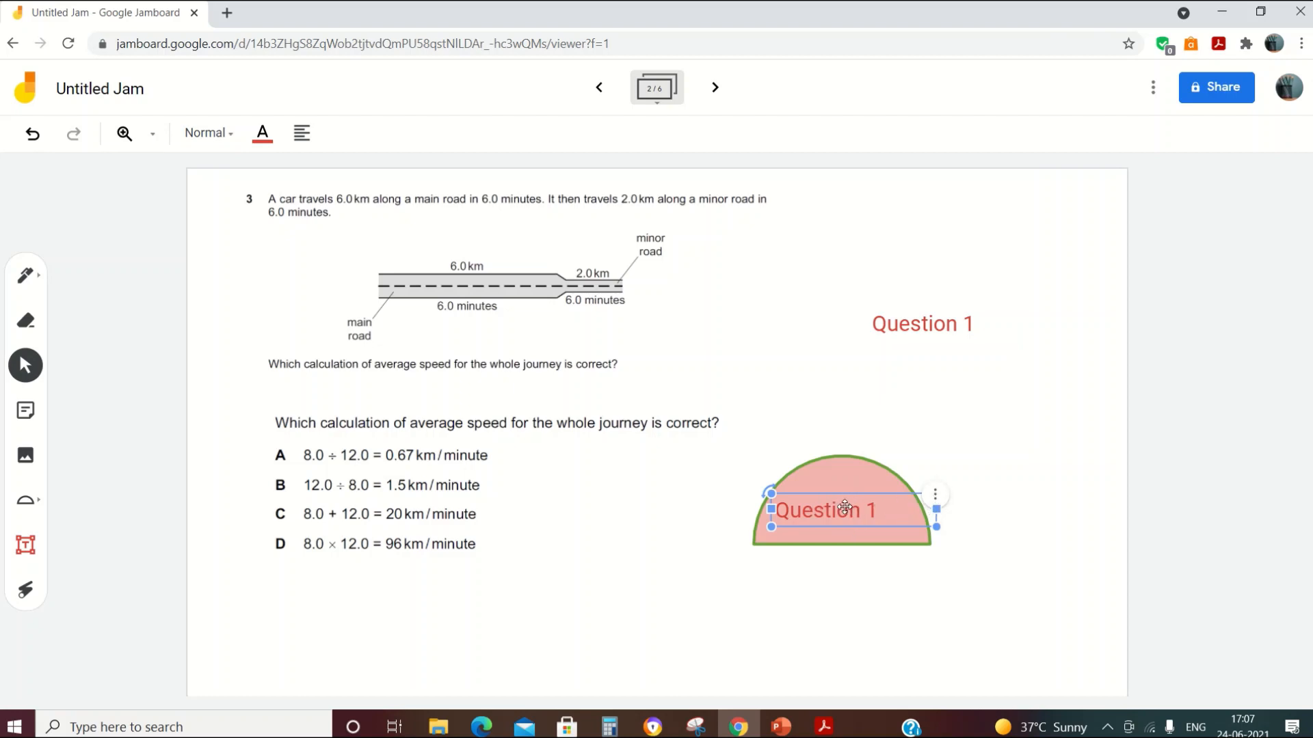
{"action": "left_click_drag", "start_coordinate": [849, 512], "coordinate": [879, 400]}
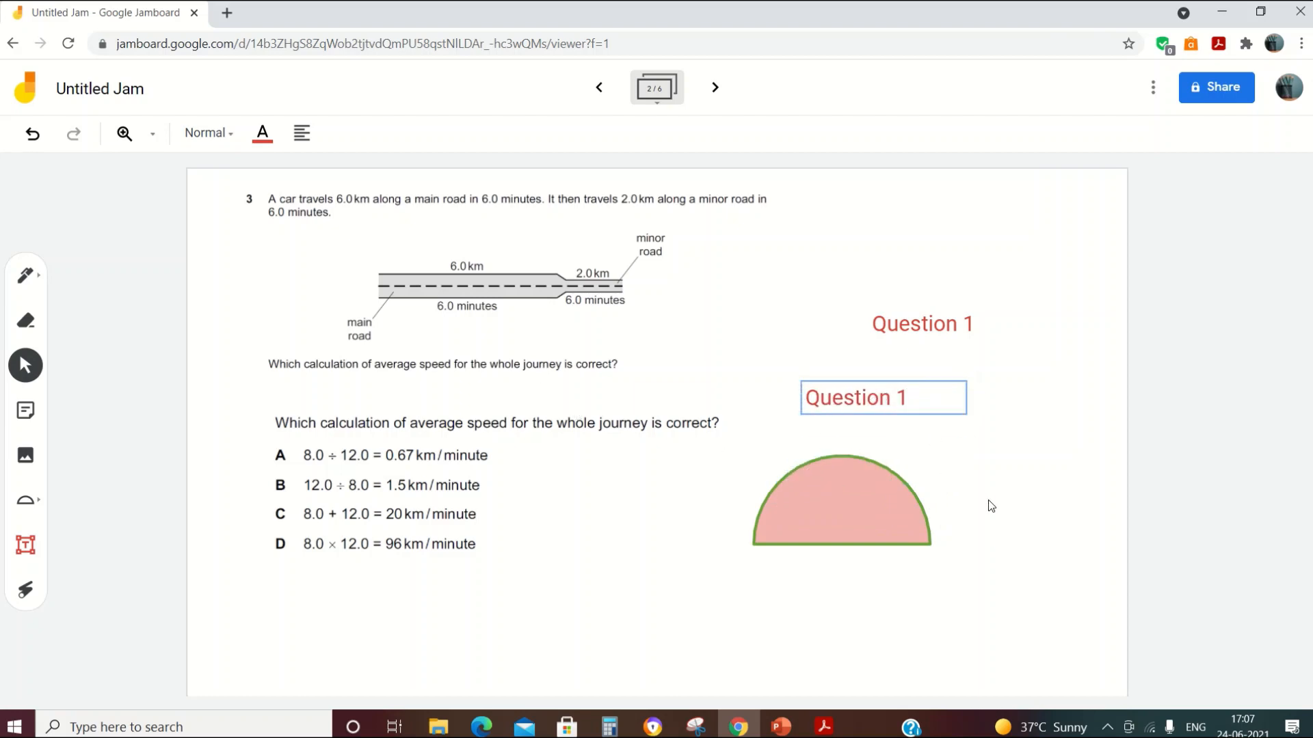
{"action": "left_click", "coordinate": [959, 387]}
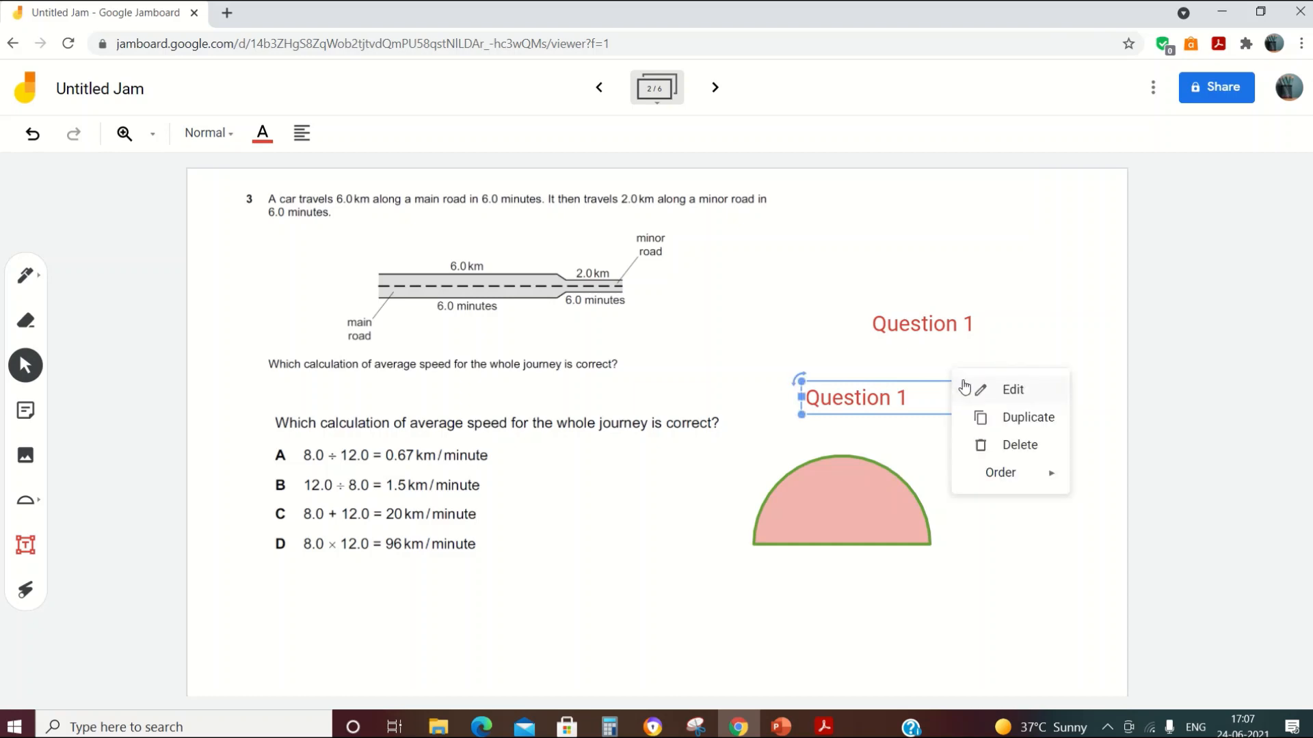
{"action": "left_click", "coordinate": [995, 618]}
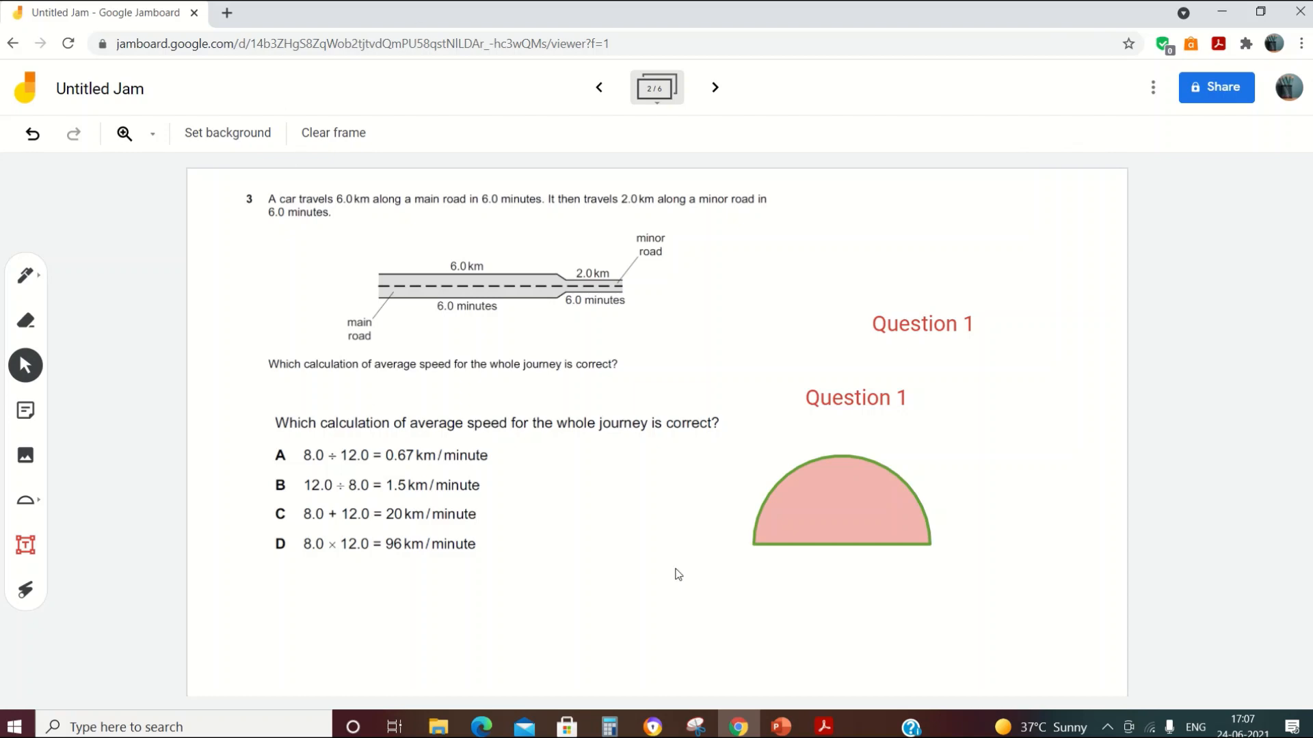
Step: Give frame 3 the Blueboard background after trying dotted and lined ones
{"action": "left_click", "coordinate": [715, 90]}
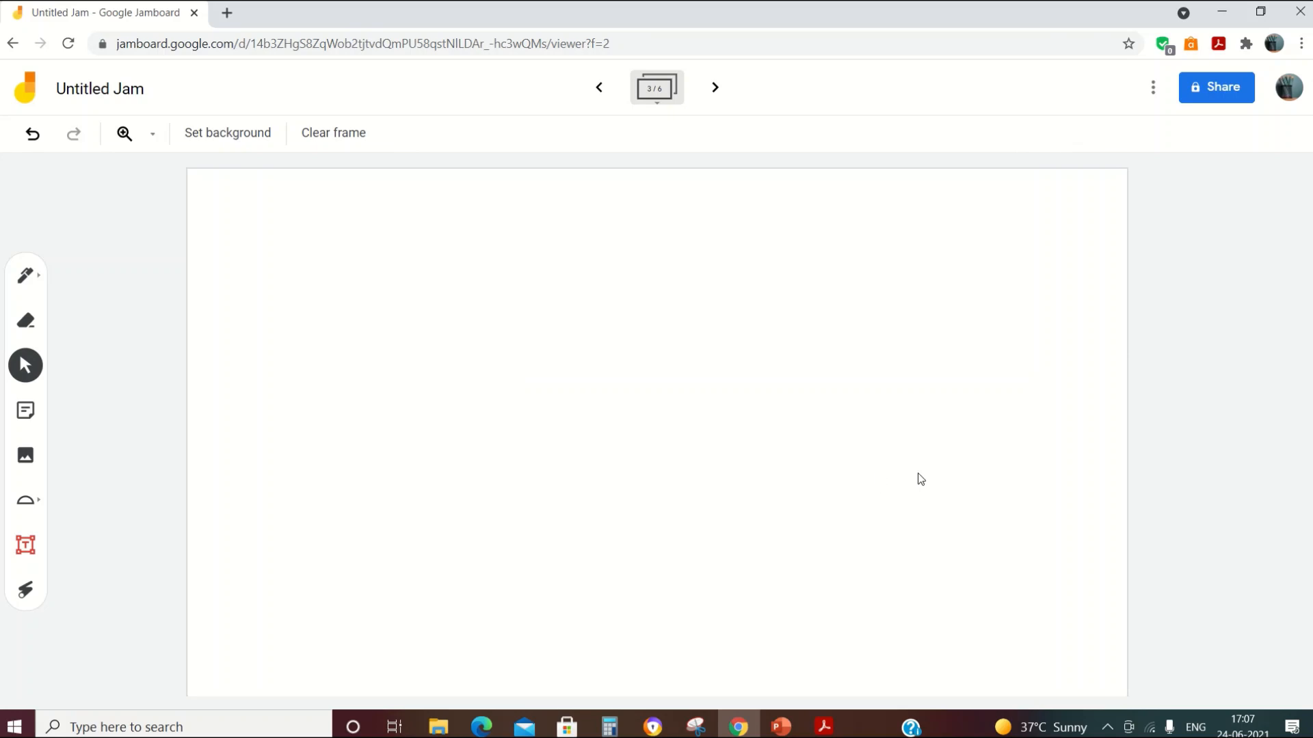
{"action": "left_click", "coordinate": [250, 135]}
{"action": "left_click", "coordinate": [296, 191]}
{"action": "left_click", "coordinate": [266, 145]}
{"action": "left_click", "coordinate": [396, 185]}
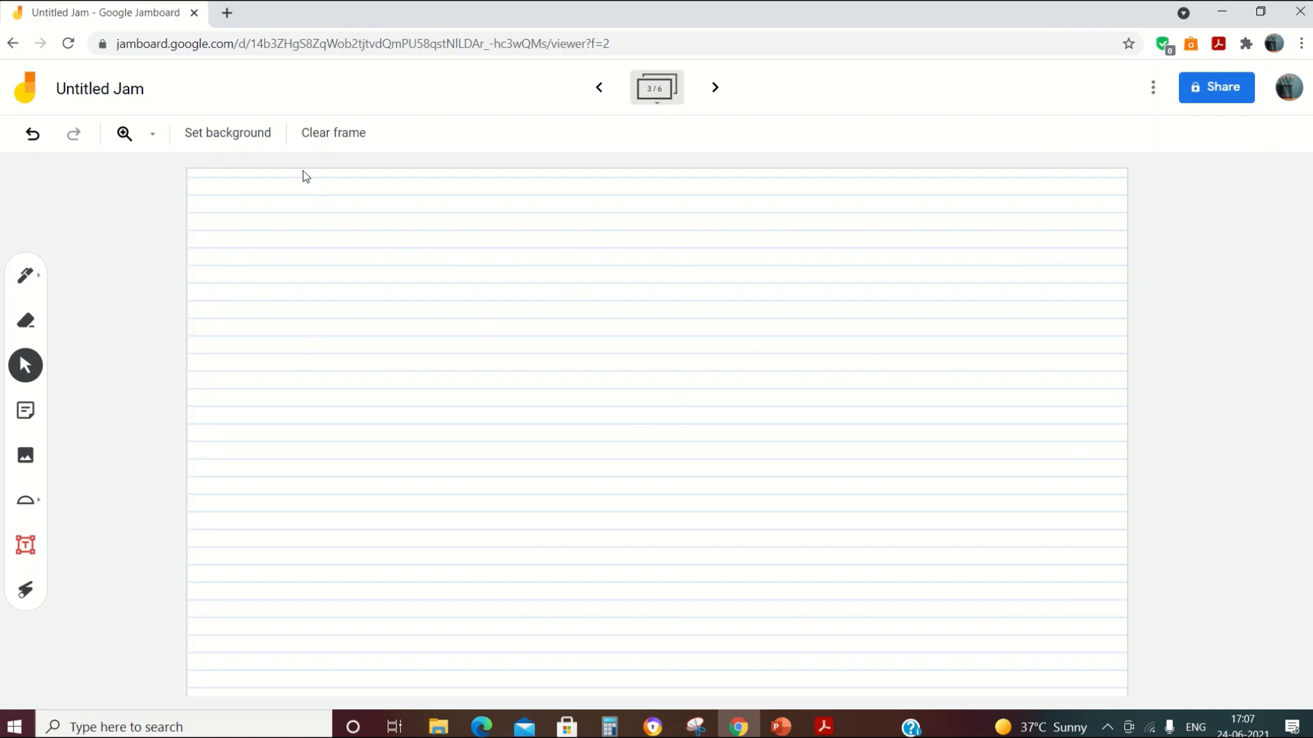
{"action": "left_click", "coordinate": [246, 137]}
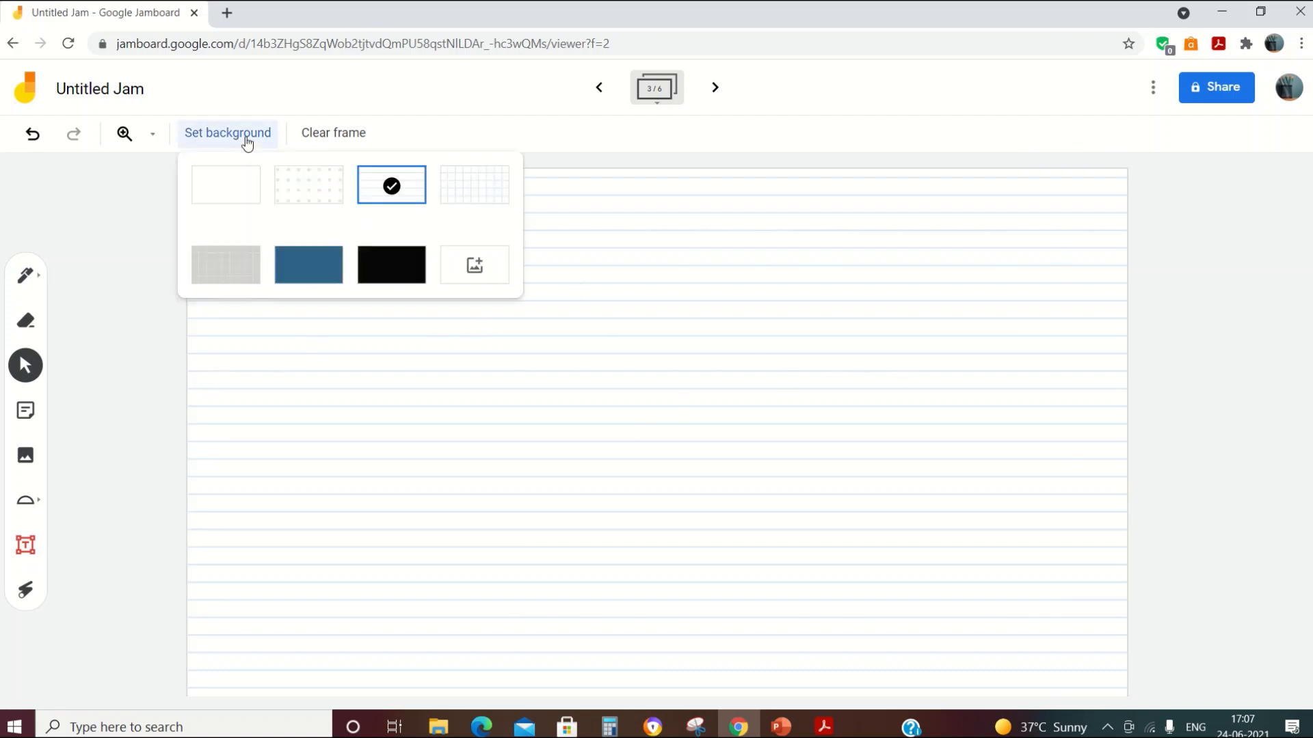
{"action": "left_click", "coordinate": [335, 274]}
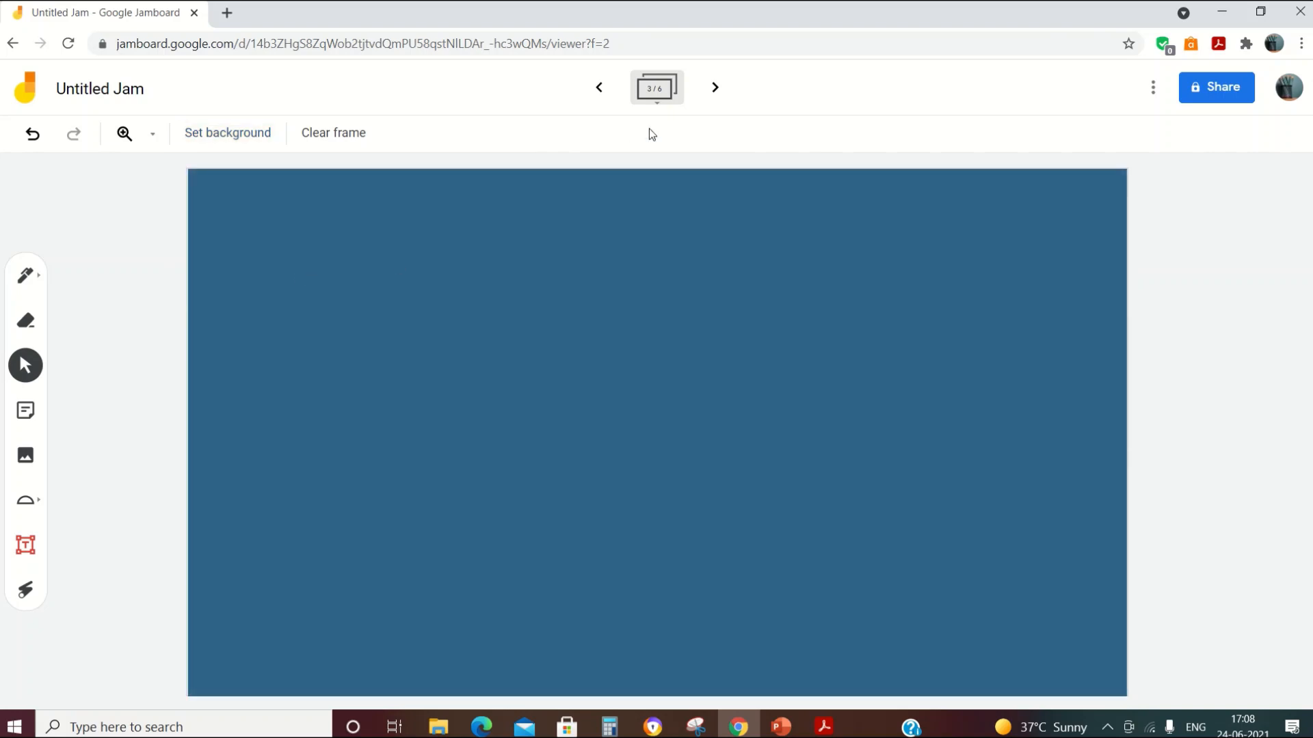
Step: Move to frame 4 and give it a solid black background
{"action": "left_click", "coordinate": [714, 87]}
{"action": "left_click", "coordinate": [249, 136]}
{"action": "left_click", "coordinate": [417, 265]}
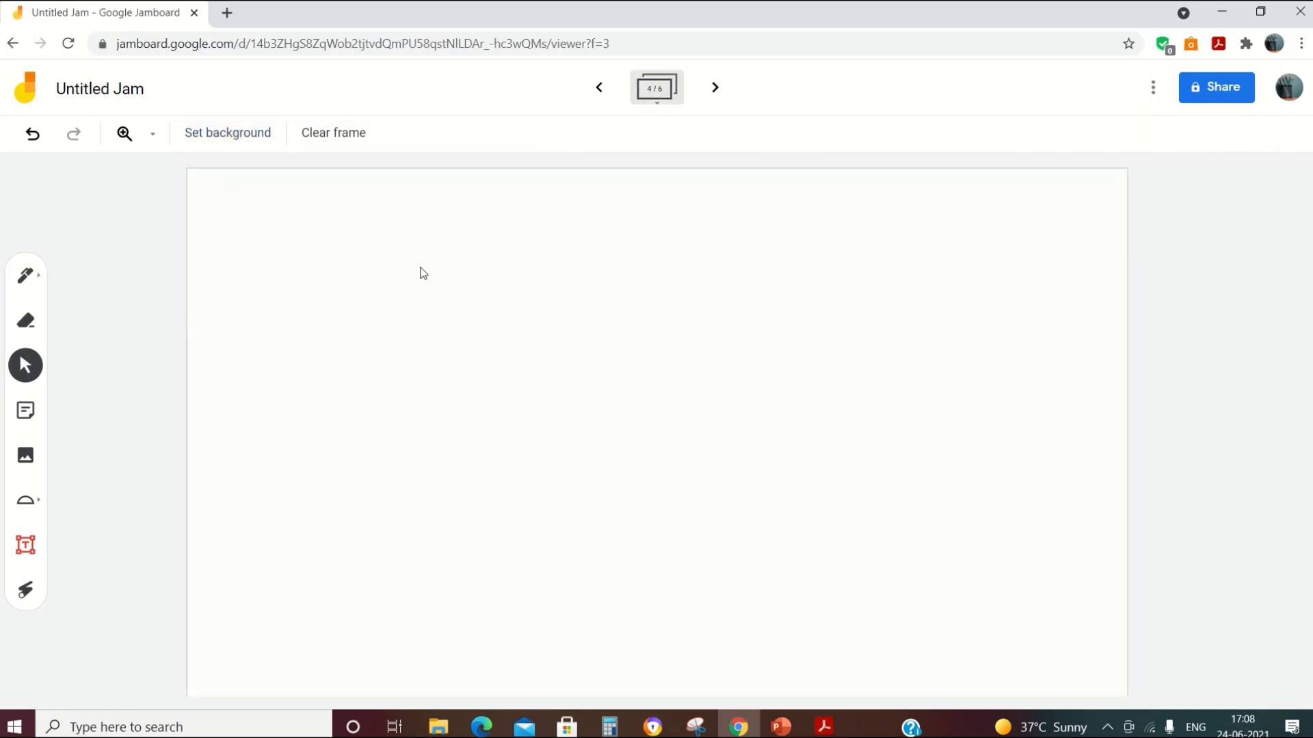
Step: Draw three horizontal white pen lines near the top of frame 4
{"action": "left_click", "coordinate": [43, 284]}
{"action": "left_click", "coordinate": [41, 284]}
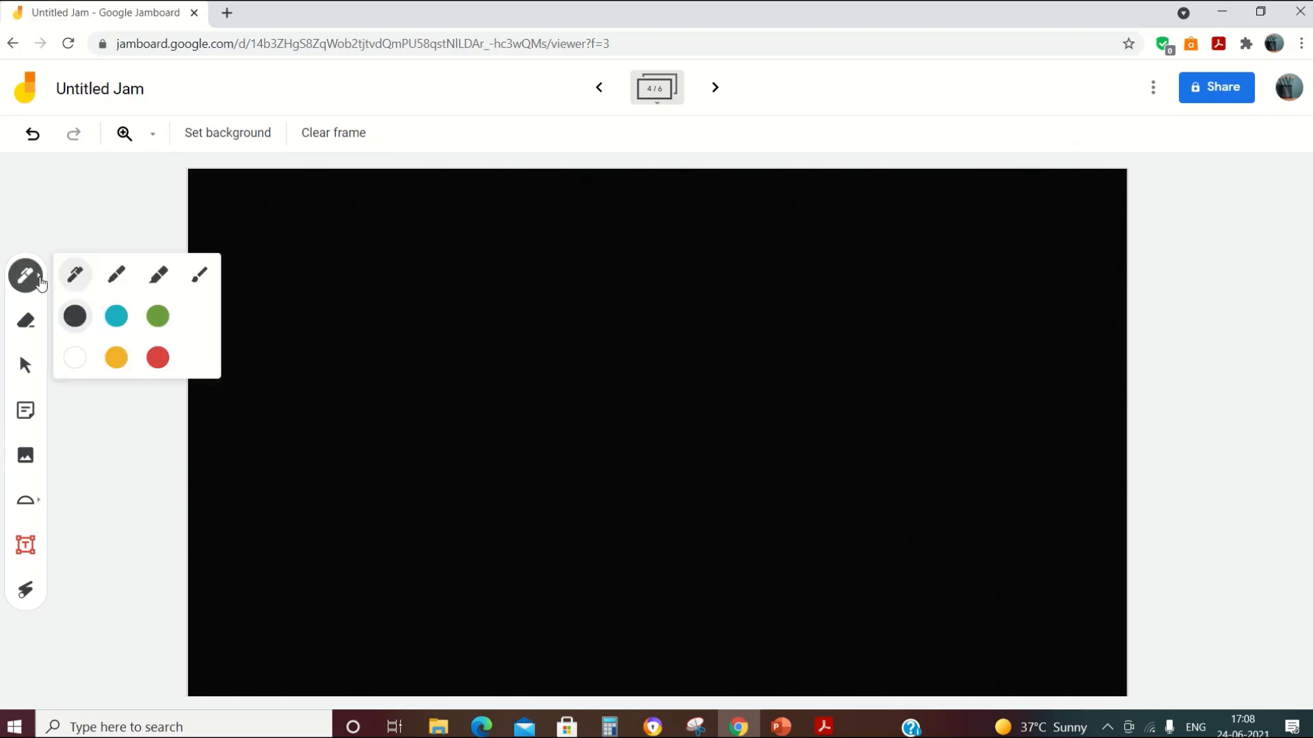
{"action": "left_click", "coordinate": [74, 357]}
{"action": "left_click_drag", "start_coordinate": [309, 262], "coordinate": [518, 270]}
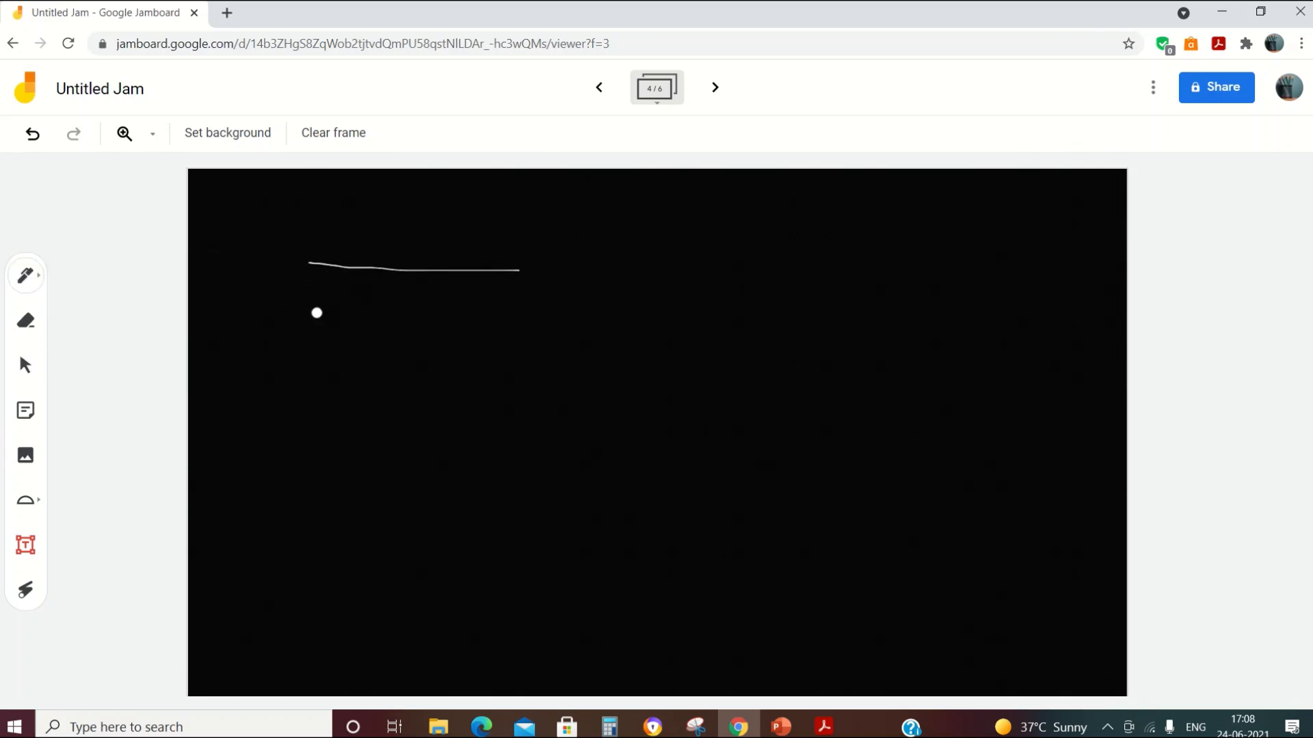
{"action": "left_click_drag", "start_coordinate": [316, 313], "coordinate": [517, 313]}
{"action": "left_click_drag", "start_coordinate": [316, 354], "coordinate": [566, 355]}
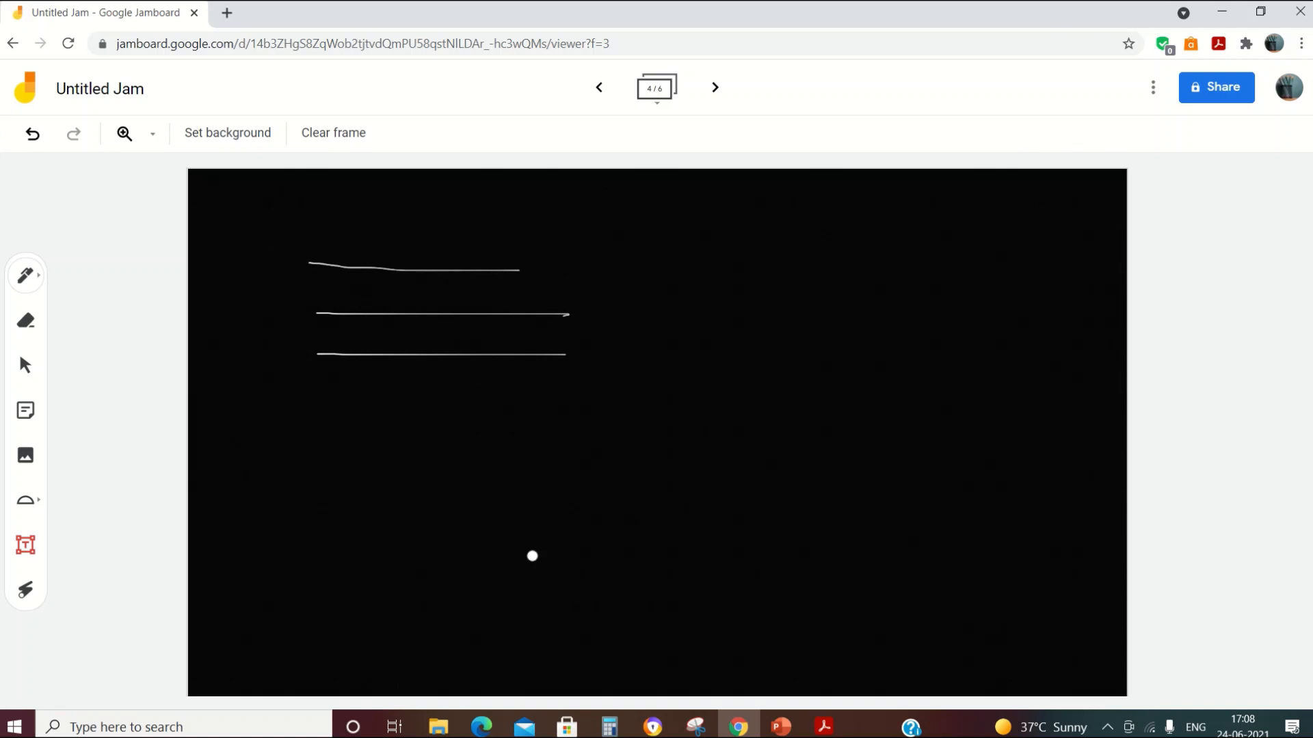
Step: Draw three red pen lines below the white ones
{"action": "left_click", "coordinate": [26, 276]}
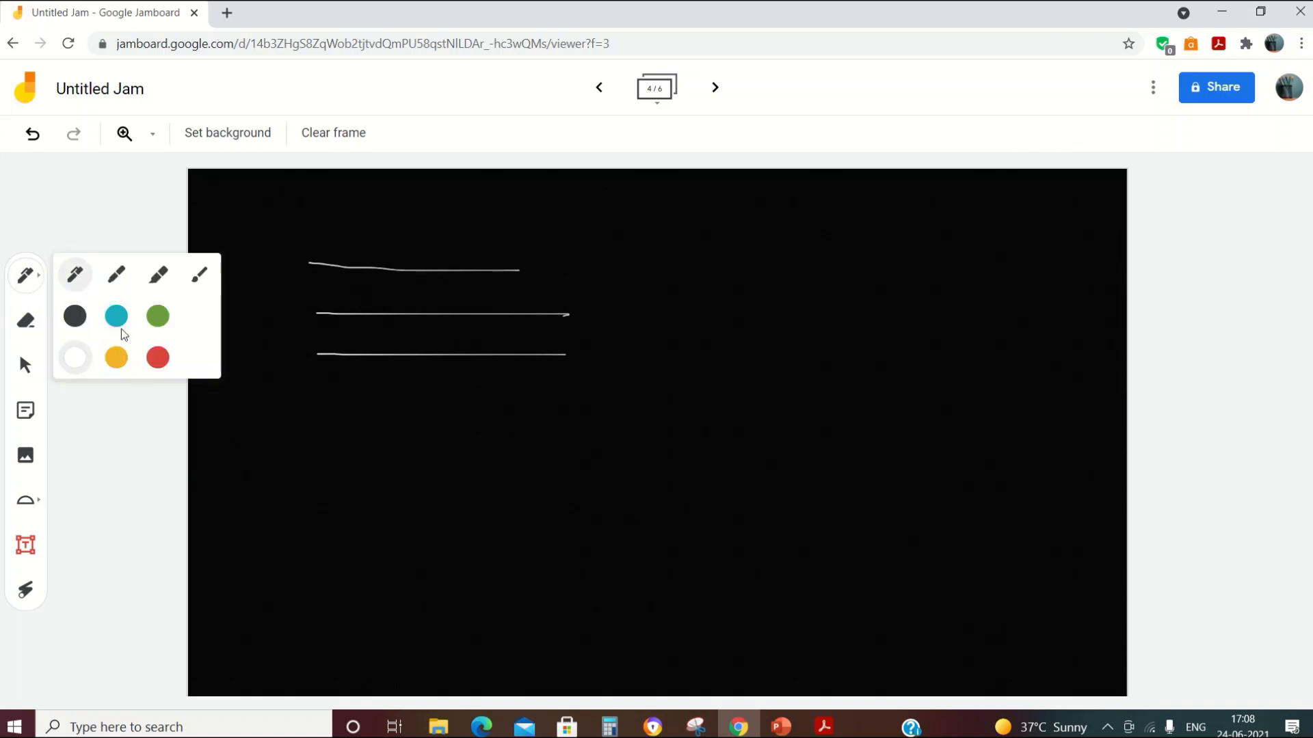
{"action": "left_click", "coordinate": [158, 357]}
{"action": "left_click_drag", "start_coordinate": [261, 445], "coordinate": [494, 443]}
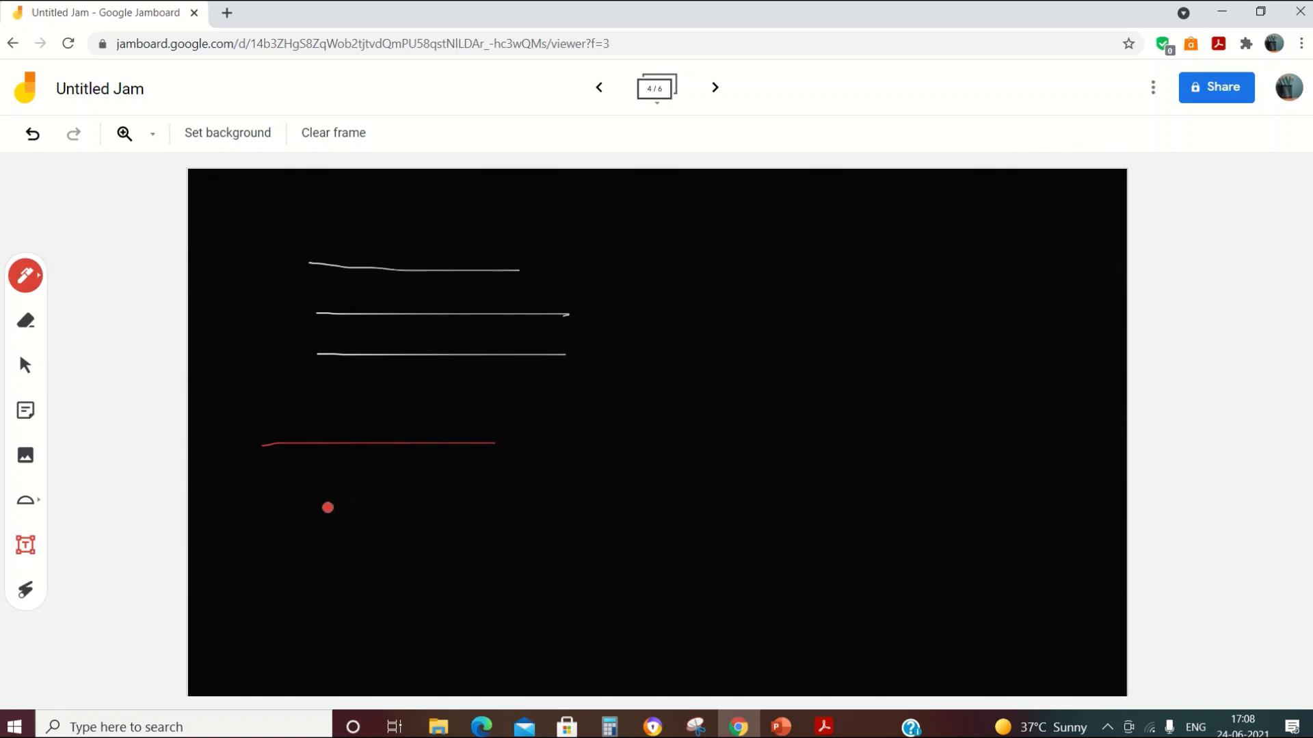
{"action": "left_click_drag", "start_coordinate": [330, 507], "coordinate": [464, 506]}
{"action": "left_click_drag", "start_coordinate": [368, 542], "coordinate": [382, 543]}
{"action": "left_click_drag", "start_coordinate": [471, 543], "coordinate": [504, 542]}
{"action": "left_click", "coordinate": [210, 140]}
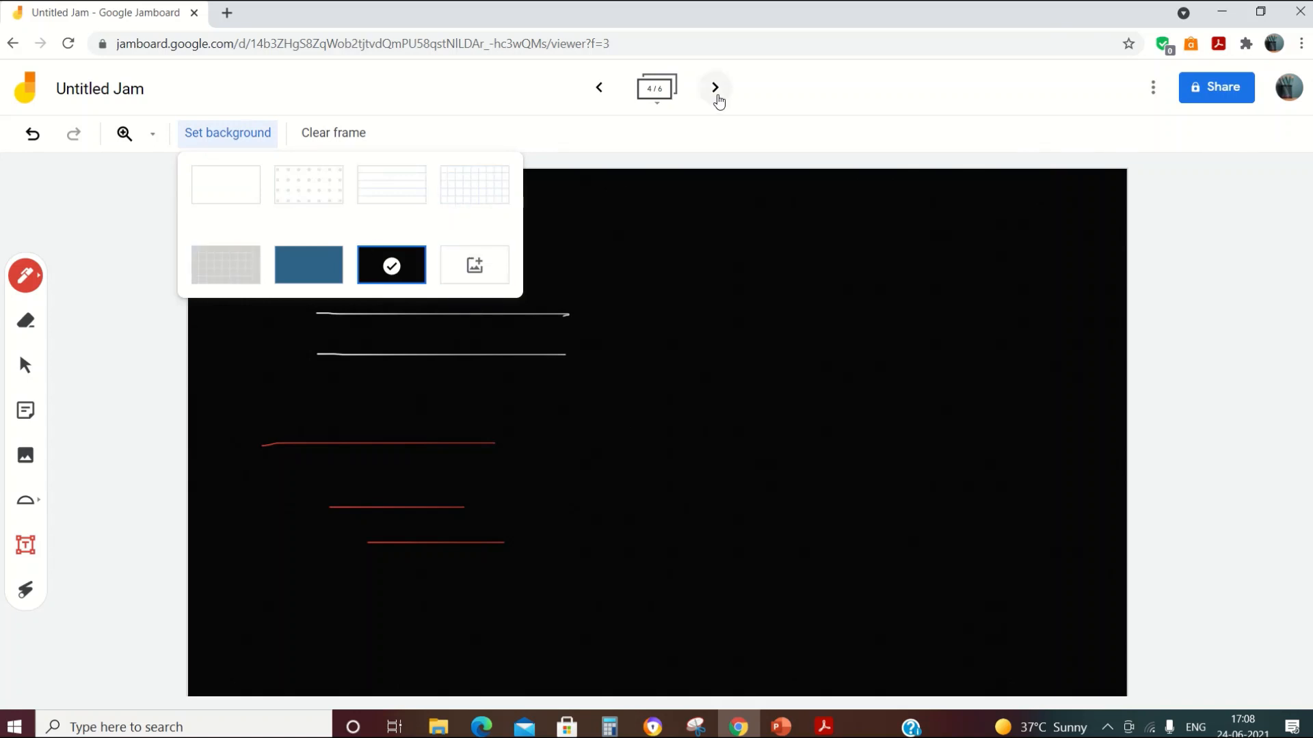
Step: Move to frame 5 and open its image background options, dismissing the computer file picker
{"action": "left_click", "coordinate": [715, 89]}
{"action": "left_click", "coordinate": [233, 141]}
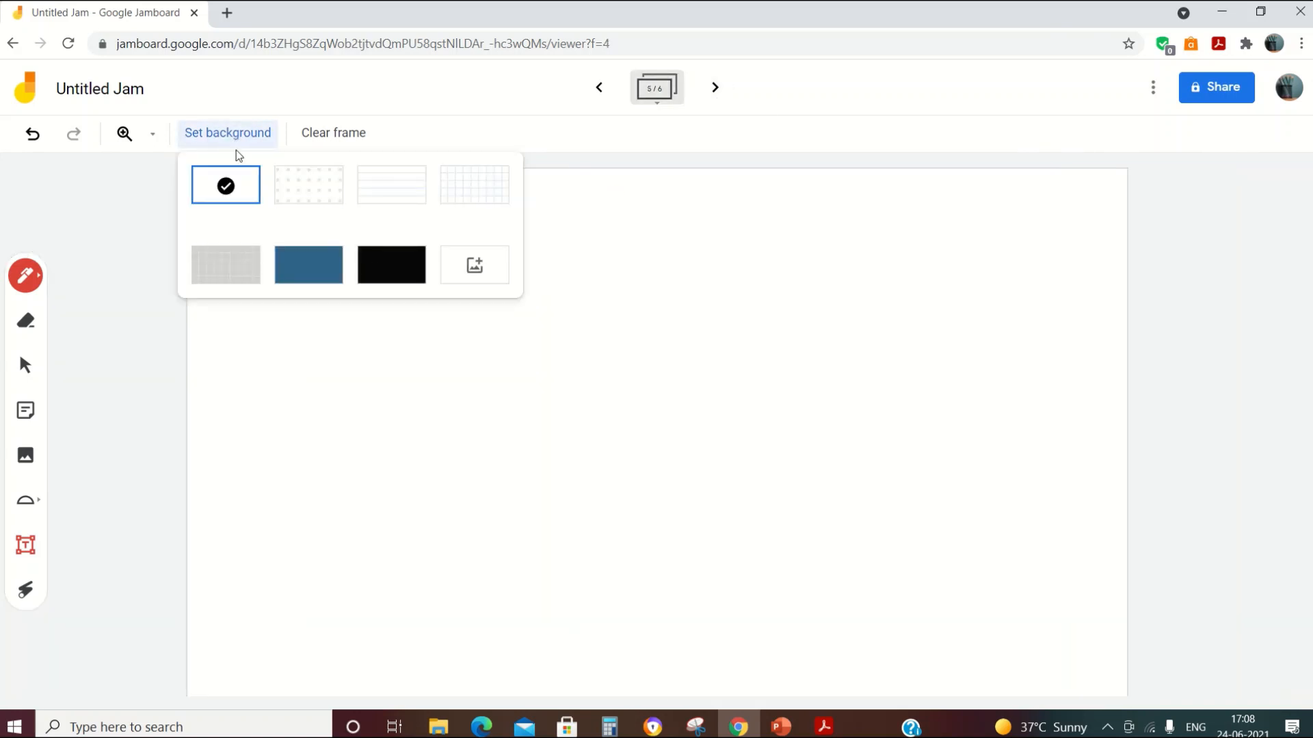
{"action": "left_click", "coordinate": [475, 268]}
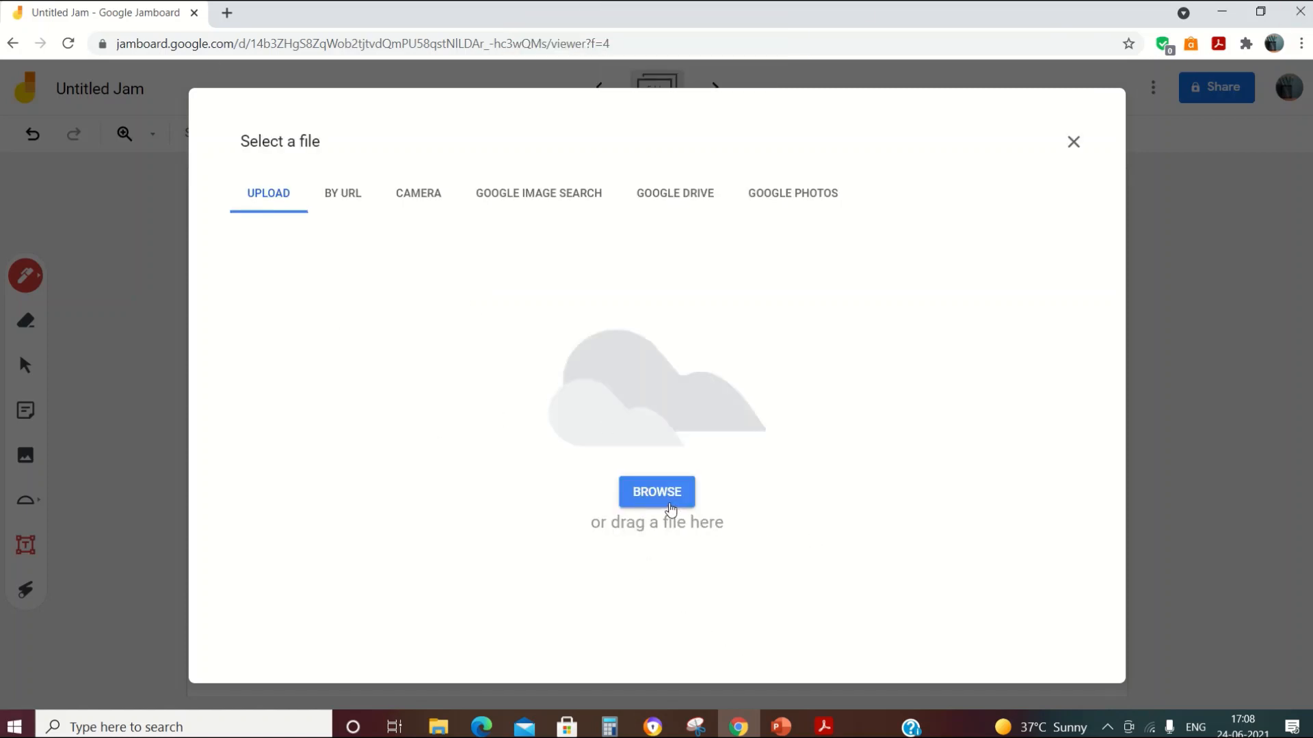
{"action": "left_click", "coordinate": [670, 509]}
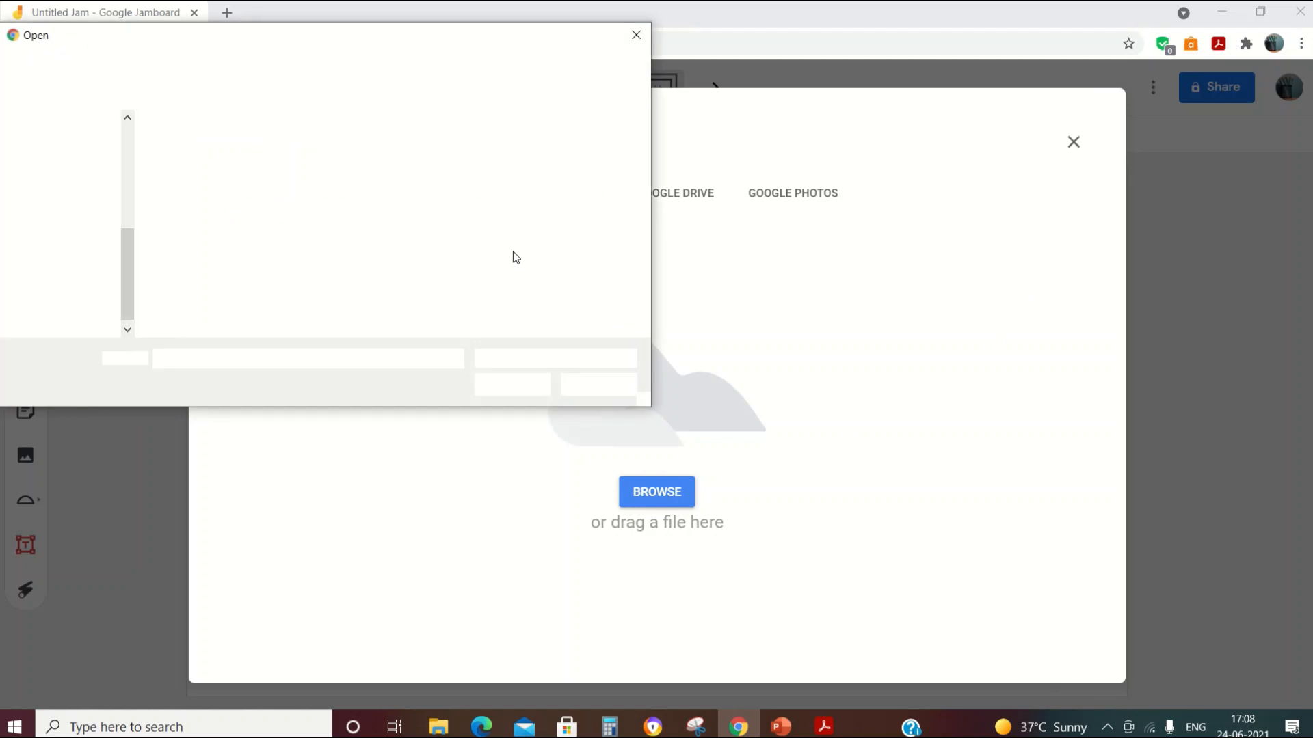
{"action": "left_click", "coordinate": [639, 35]}
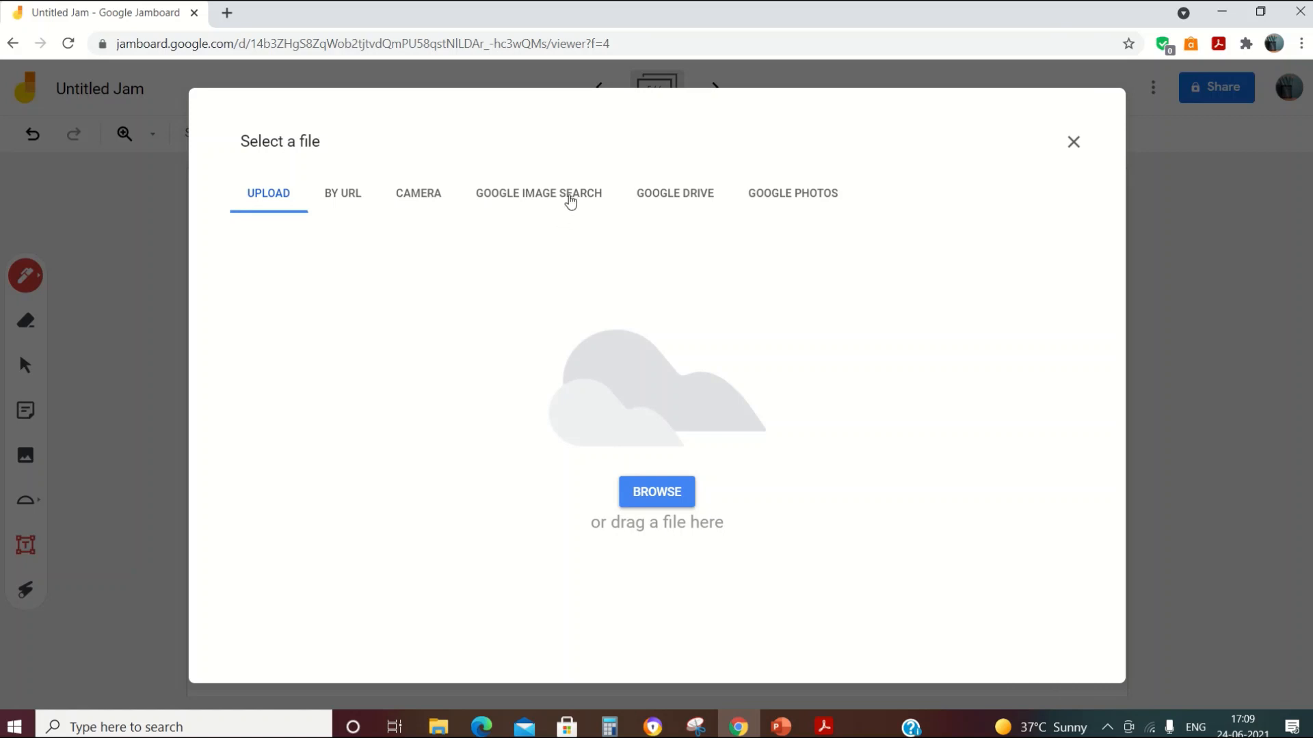
Step: Search Google Images for 'red background' and set the plain textured red image as the frame background
{"action": "left_click", "coordinate": [571, 200]}
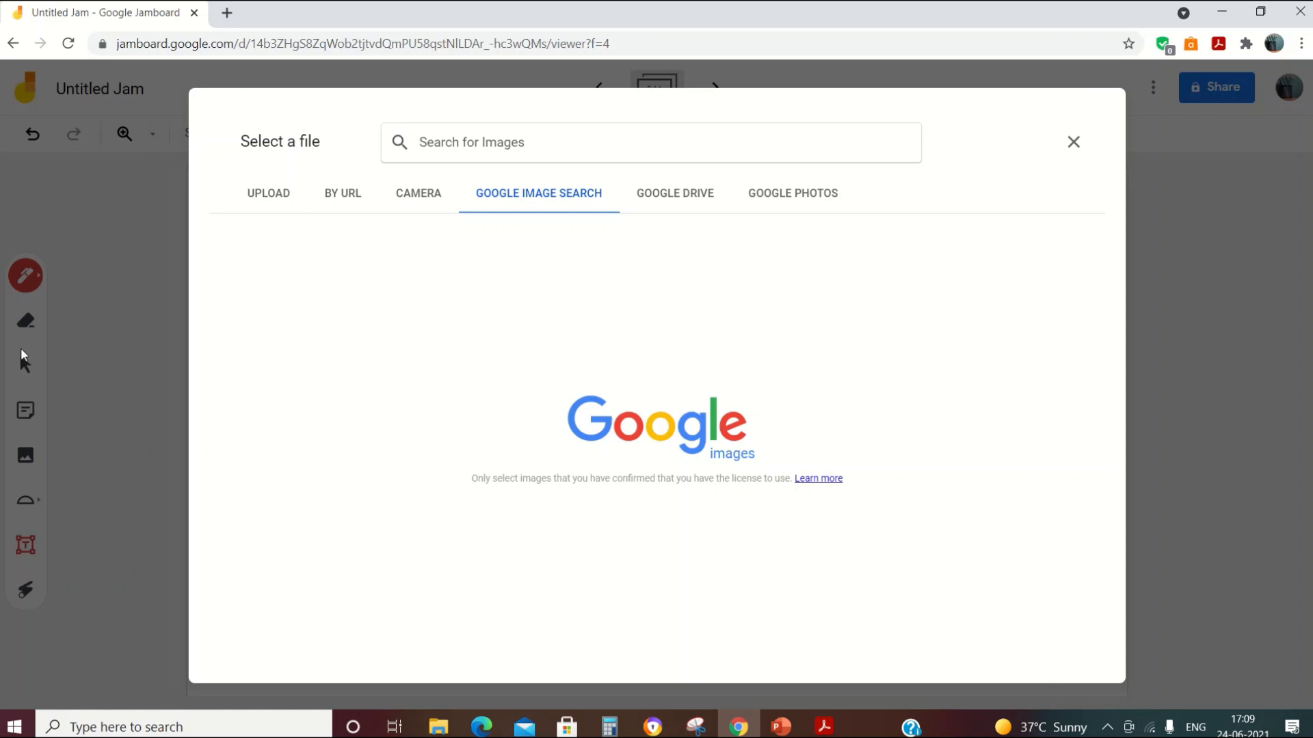
{"action": "left_click", "coordinate": [550, 147]}
{"action": "type", "text": "red"}
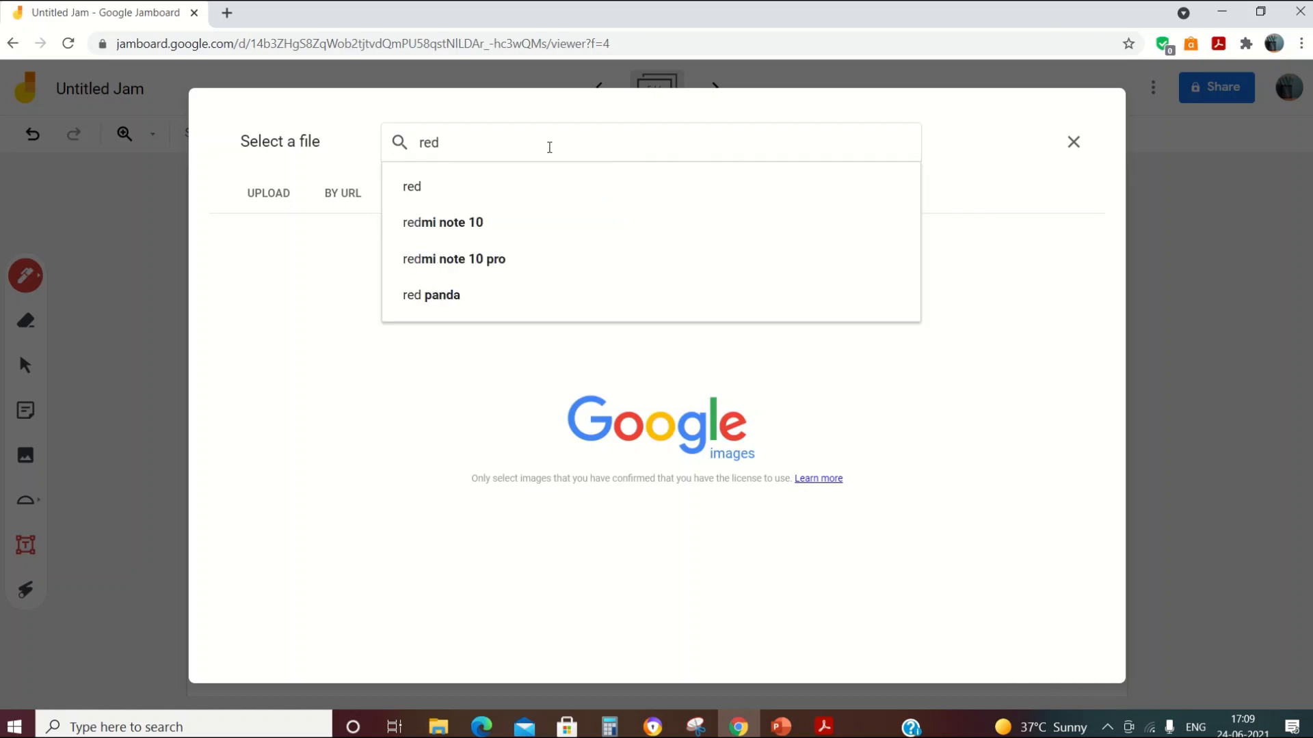
{"action": "type", "text": " back"}
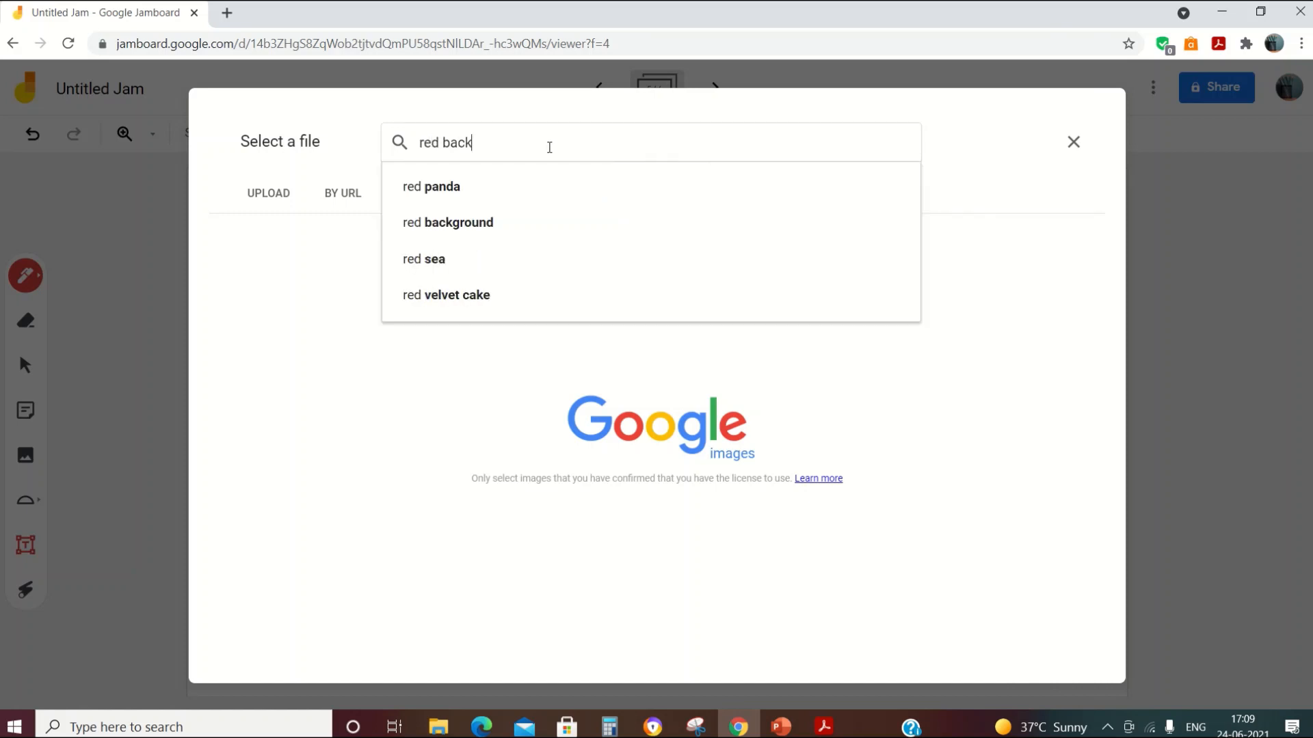
{"action": "type", "text": "ground"}
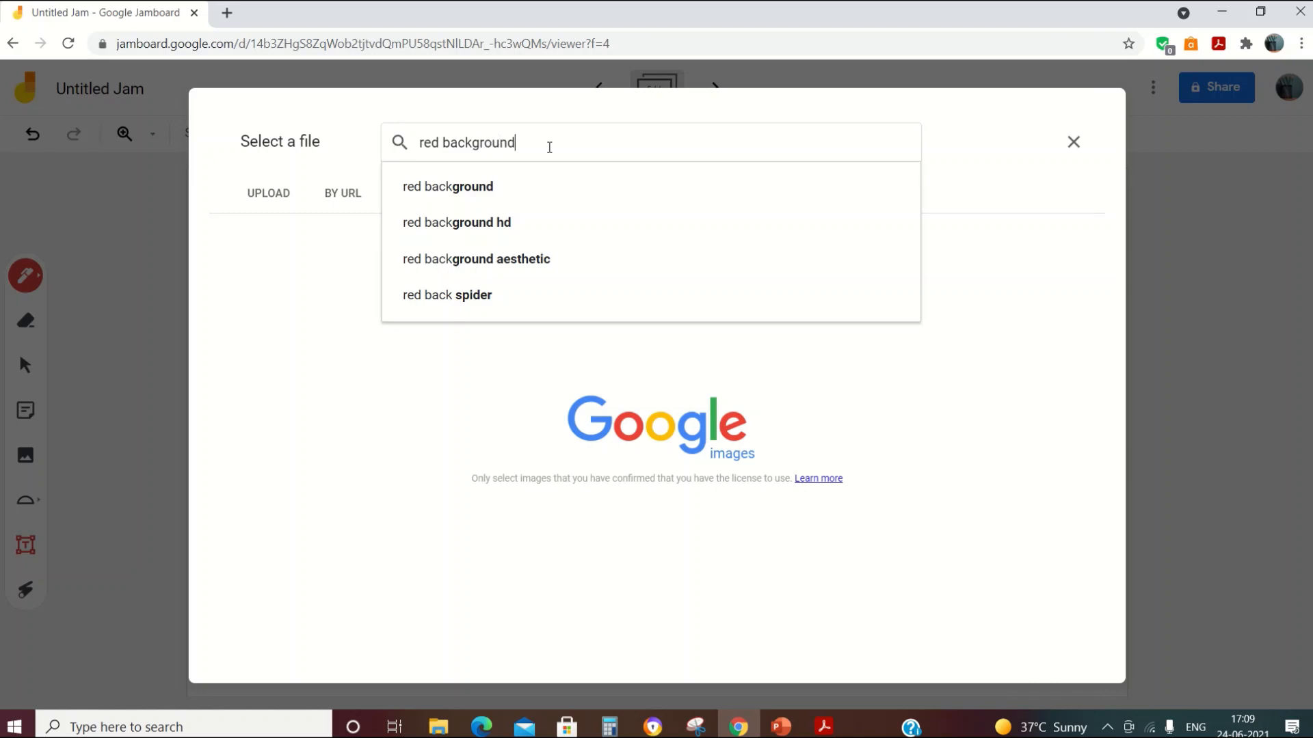
{"action": "left_click", "coordinate": [445, 190]}
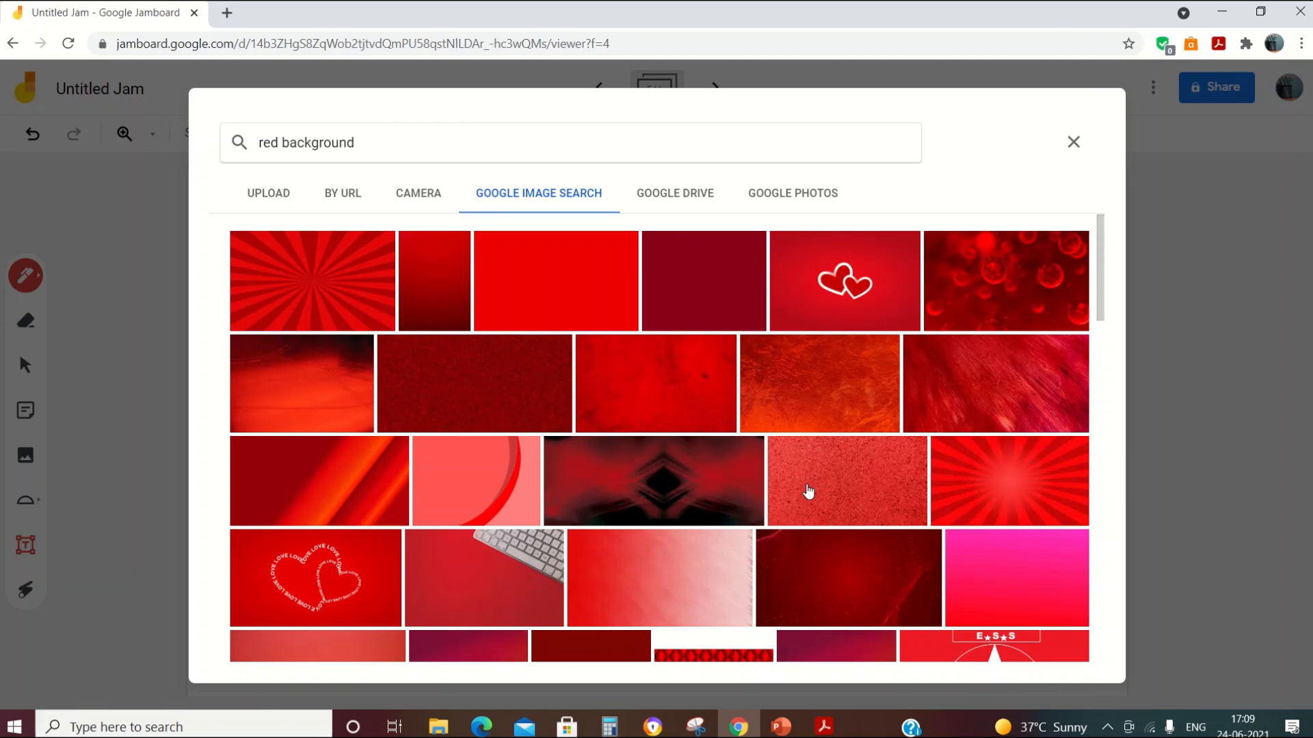
{"action": "scroll", "coordinate": [403, 482], "scroll_direction": "down", "scroll_amount": 6}
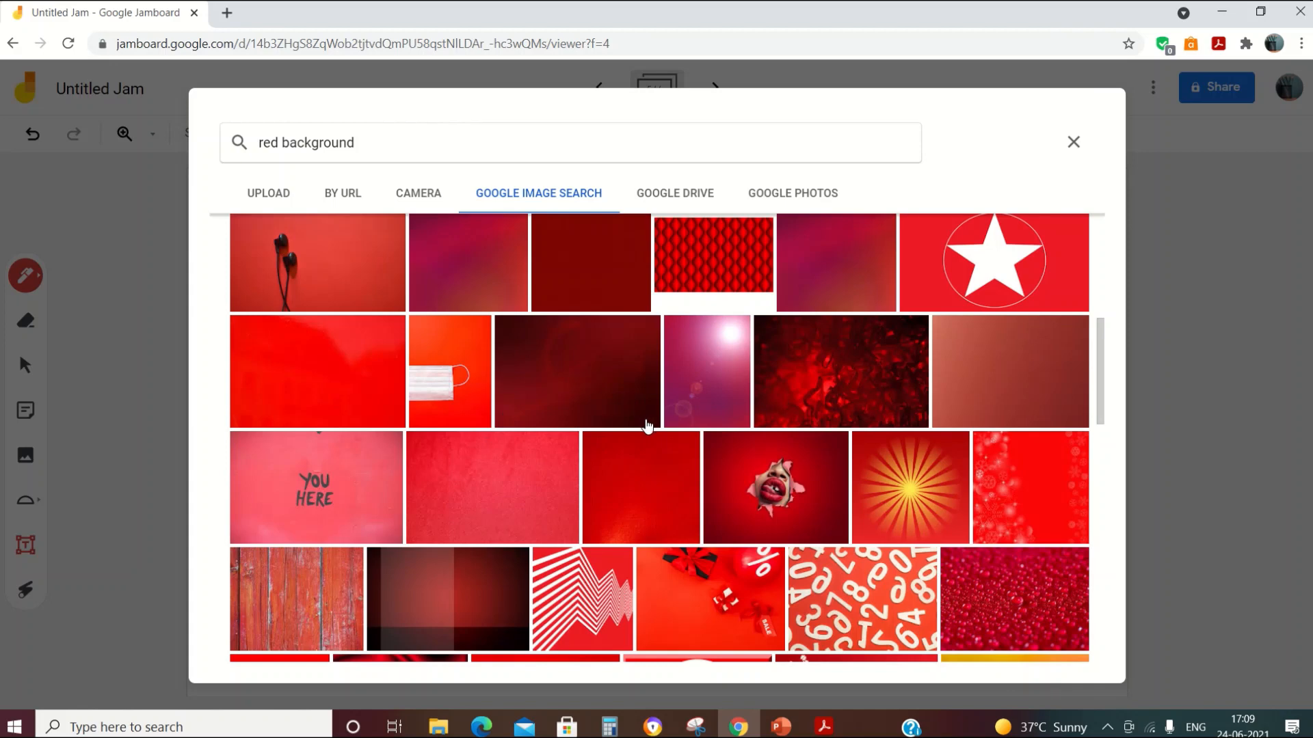
{"action": "left_click", "coordinate": [488, 497]}
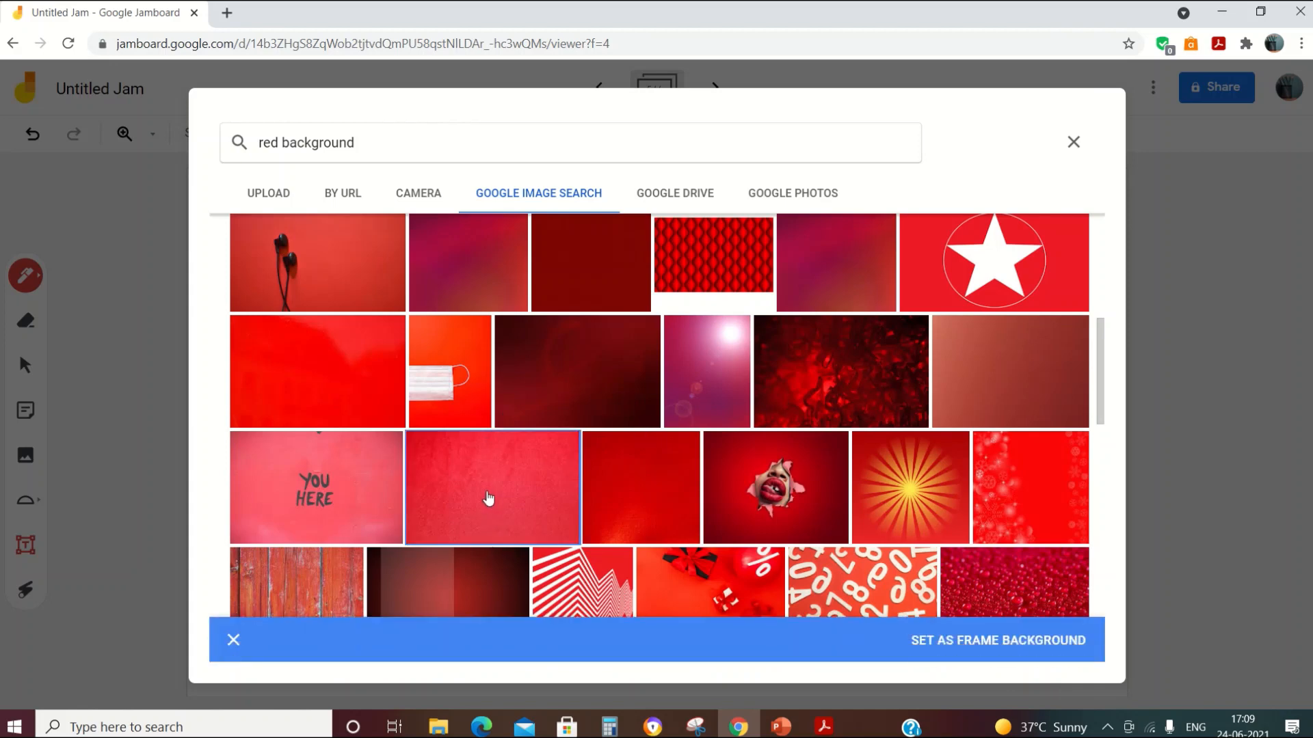
{"action": "left_click", "coordinate": [975, 641]}
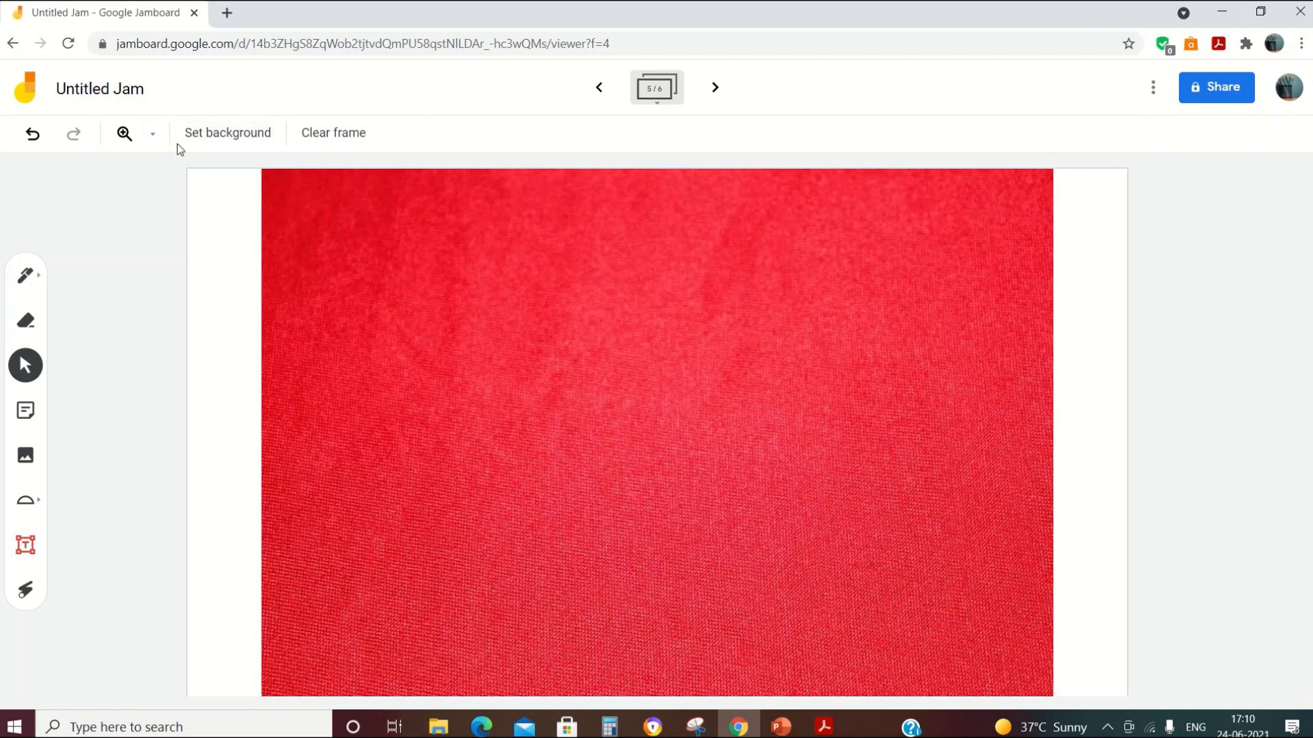
Step: Try 100%, 200% and 25% zoom, then fit the whole red frame to the window
{"action": "left_click", "coordinate": [153, 136]}
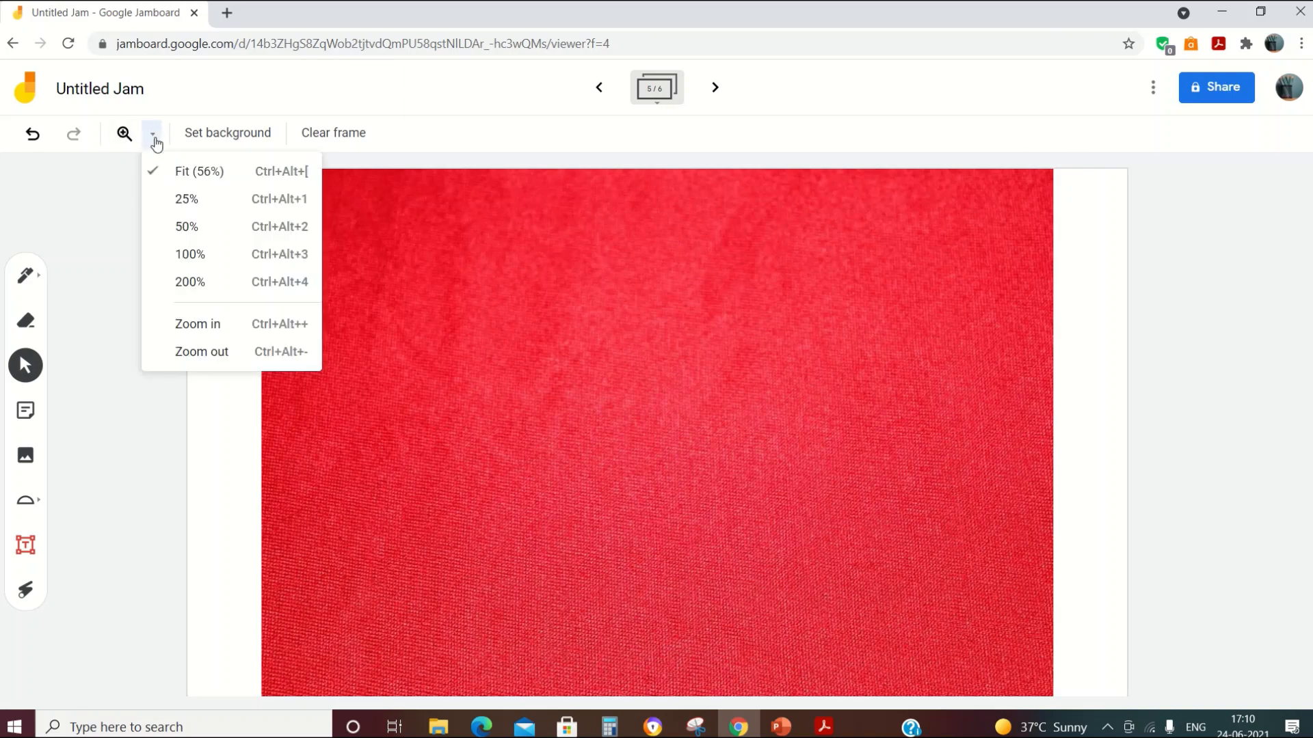
{"action": "left_click", "coordinate": [191, 254]}
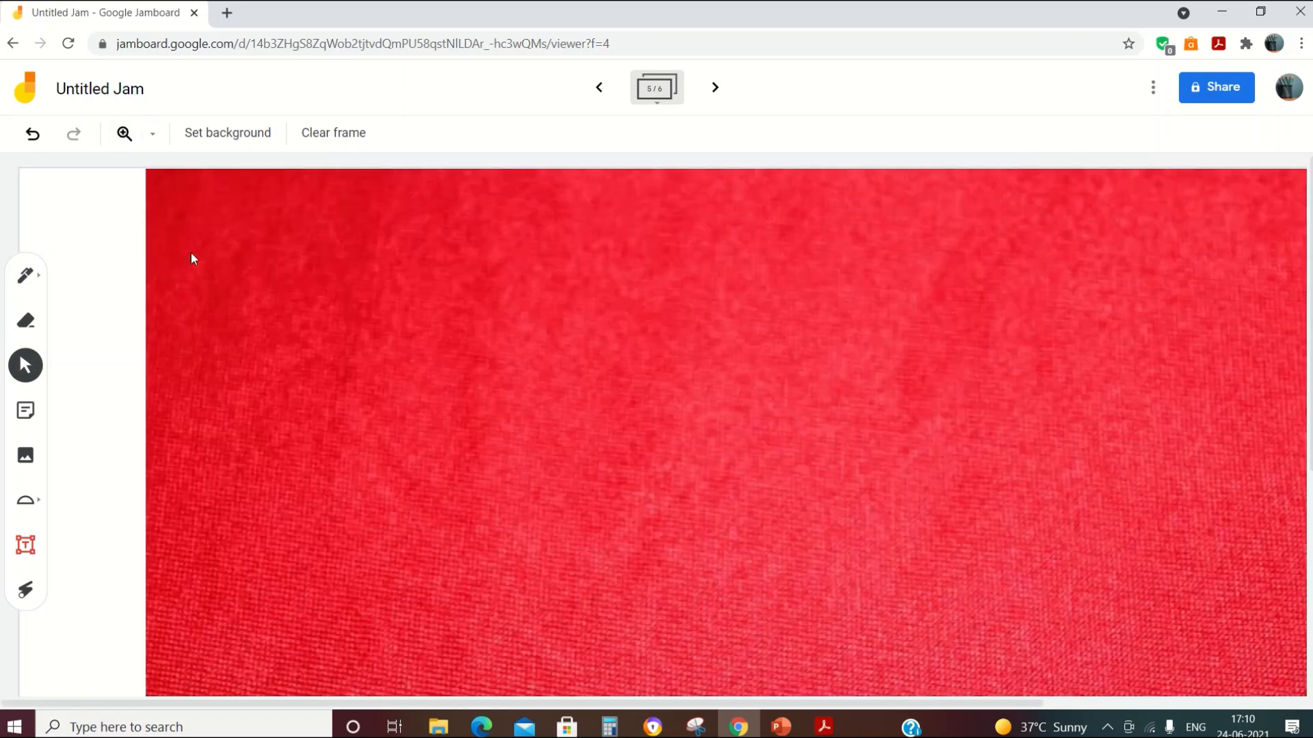
{"action": "scroll", "coordinate": [528, 417], "scroll_direction": "down", "scroll_amount": 3}
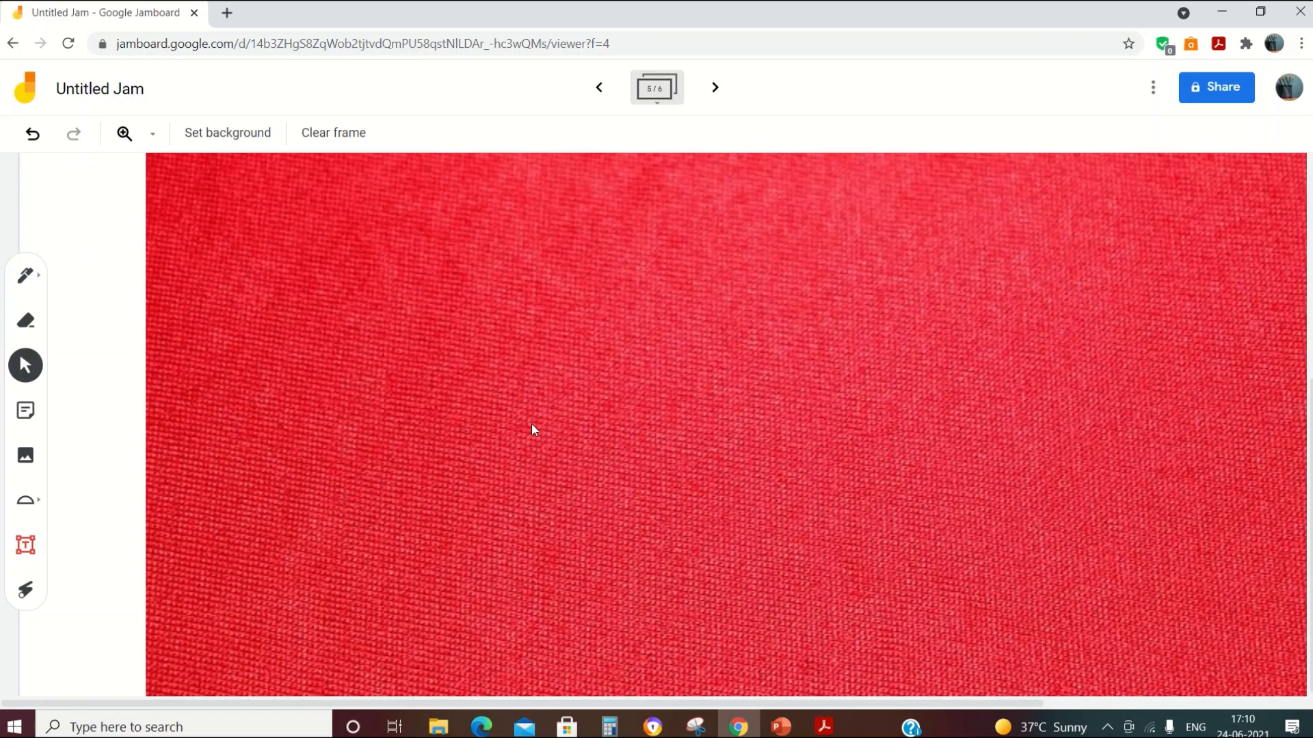
{"action": "scroll", "coordinate": [531, 424], "scroll_direction": "up", "scroll_amount": 3}
{"action": "left_click", "coordinate": [154, 135]}
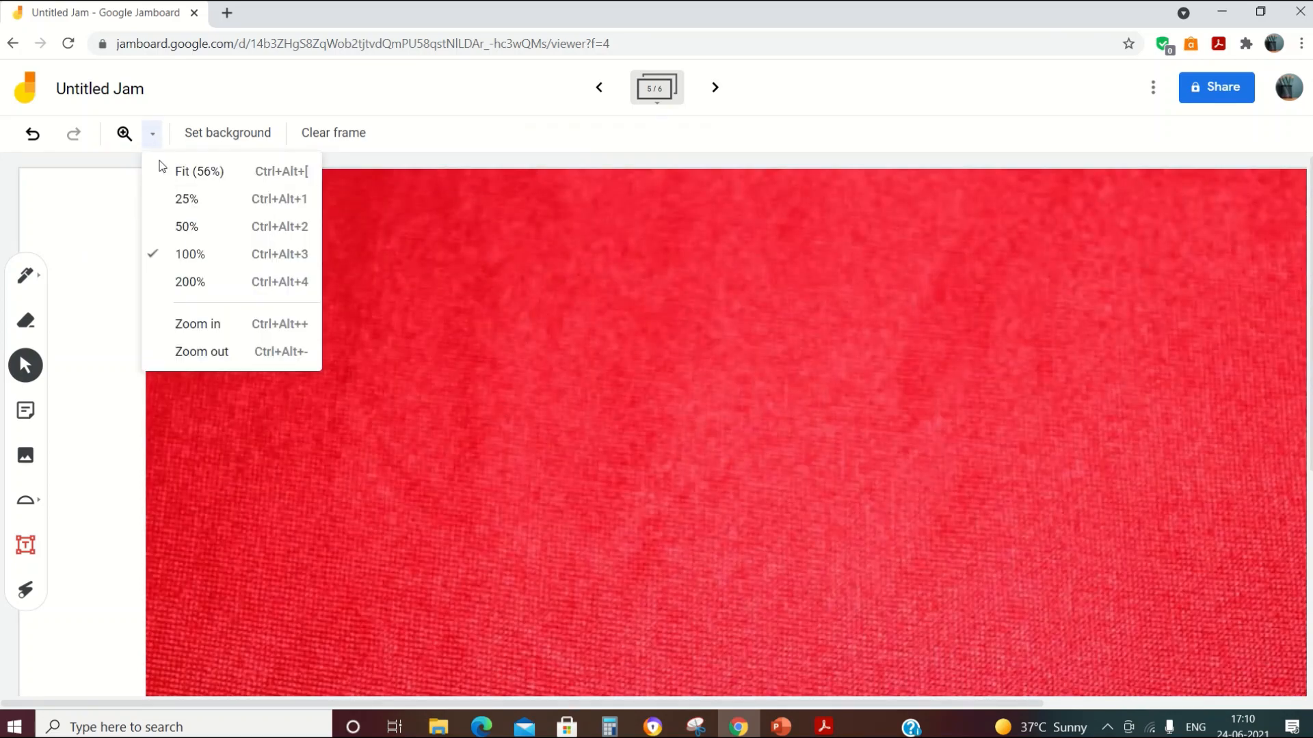
{"action": "left_click", "coordinate": [216, 282]}
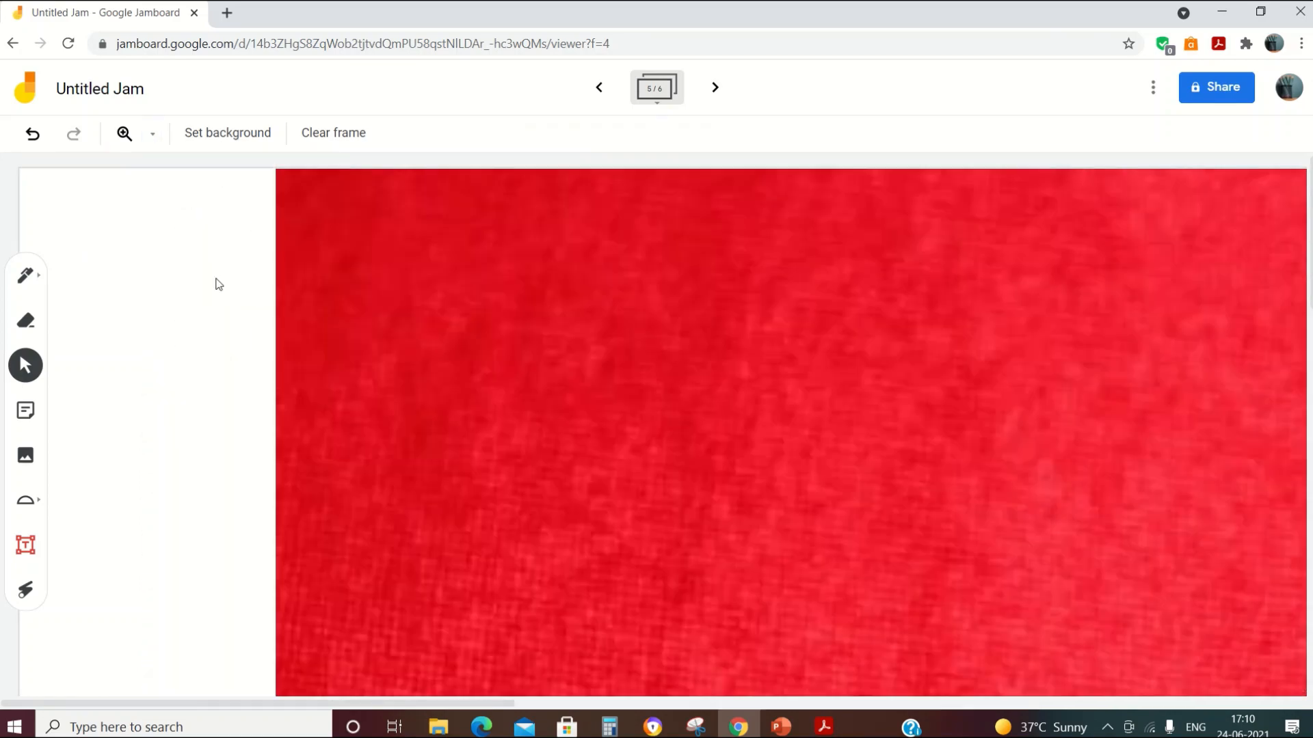
{"action": "left_click", "coordinate": [154, 135]}
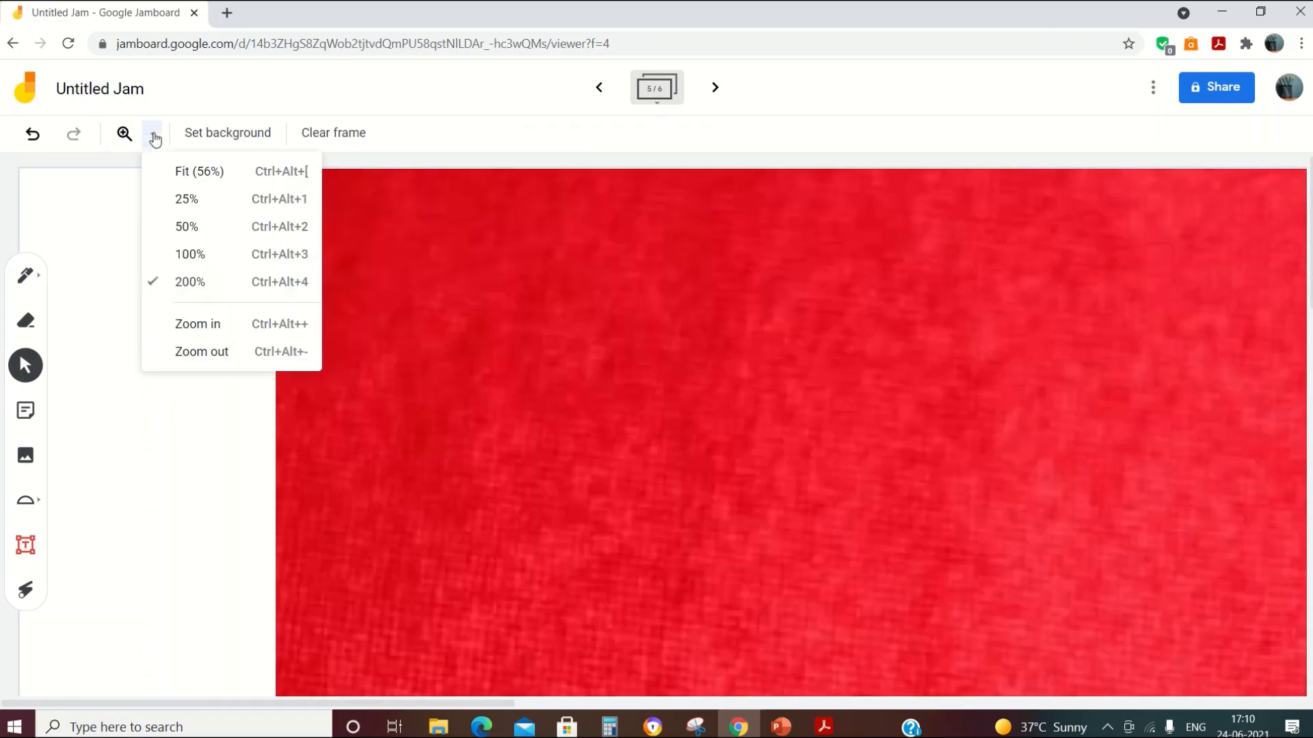
{"action": "left_click", "coordinate": [179, 200]}
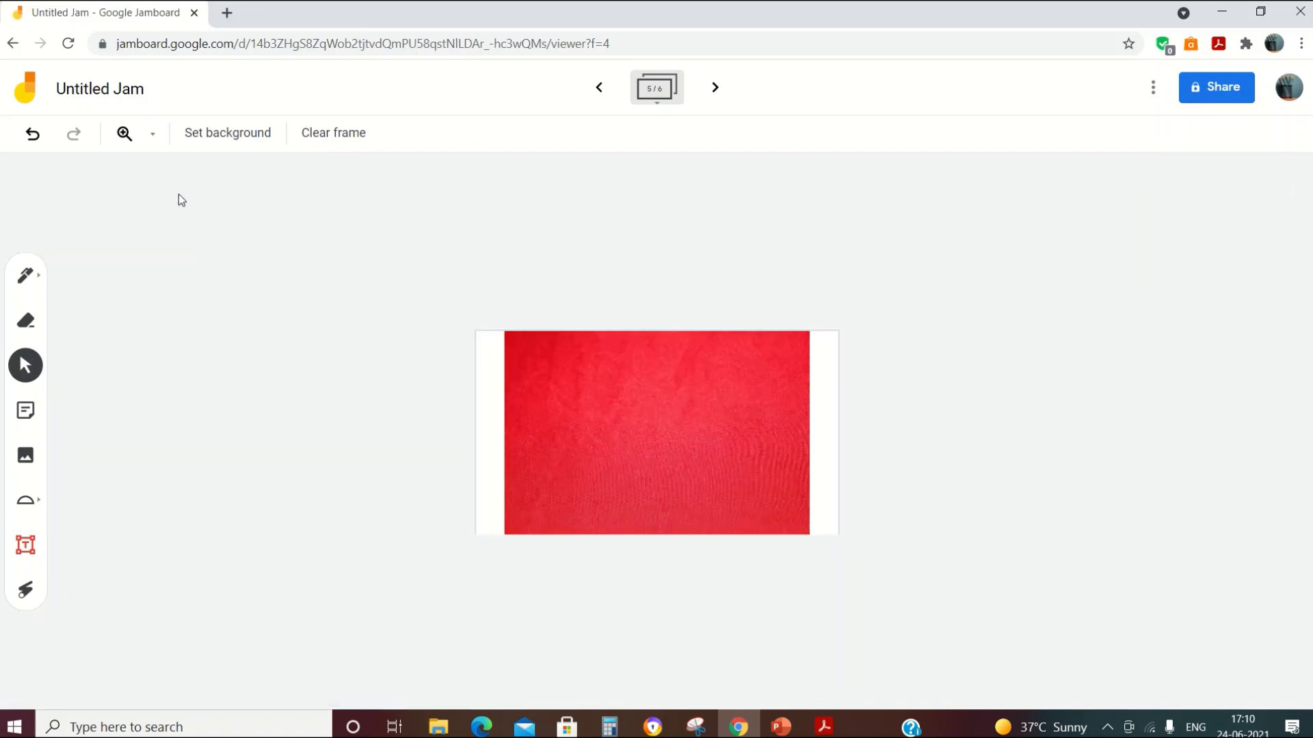
{"action": "left_click", "coordinate": [154, 137]}
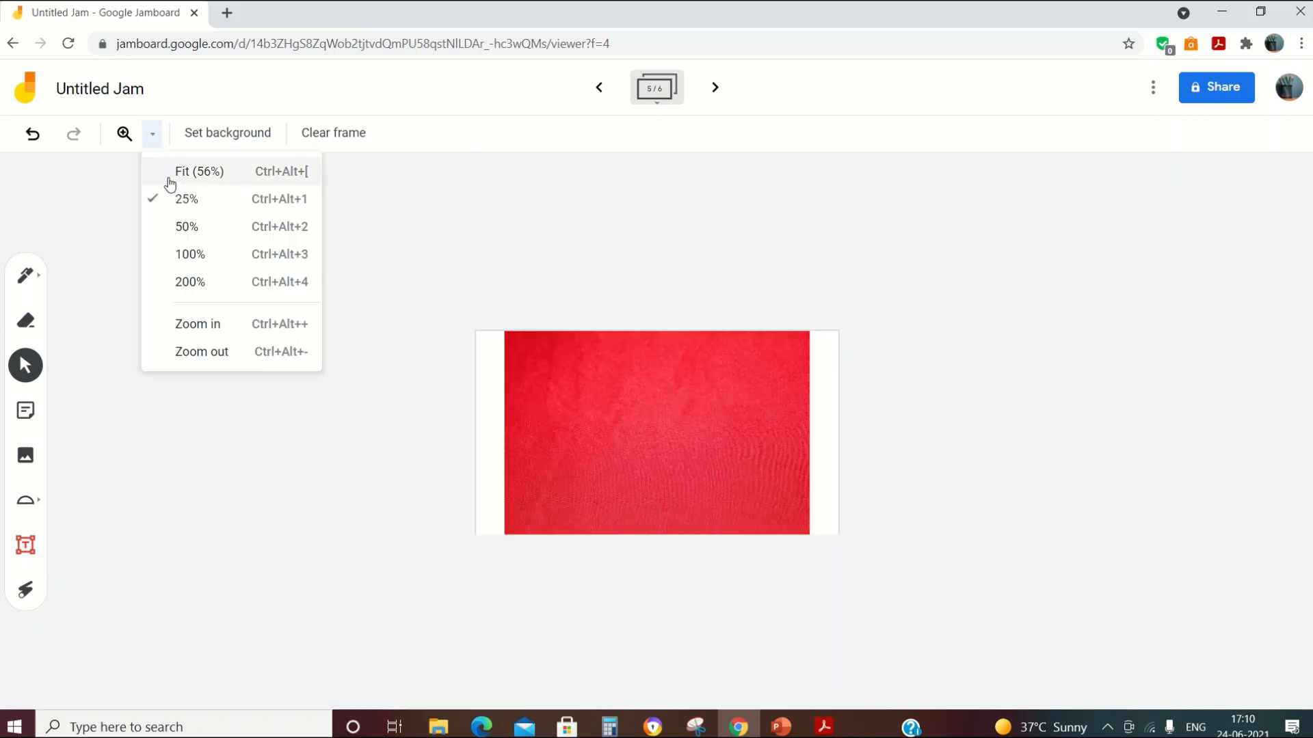
{"action": "left_click", "coordinate": [170, 179]}
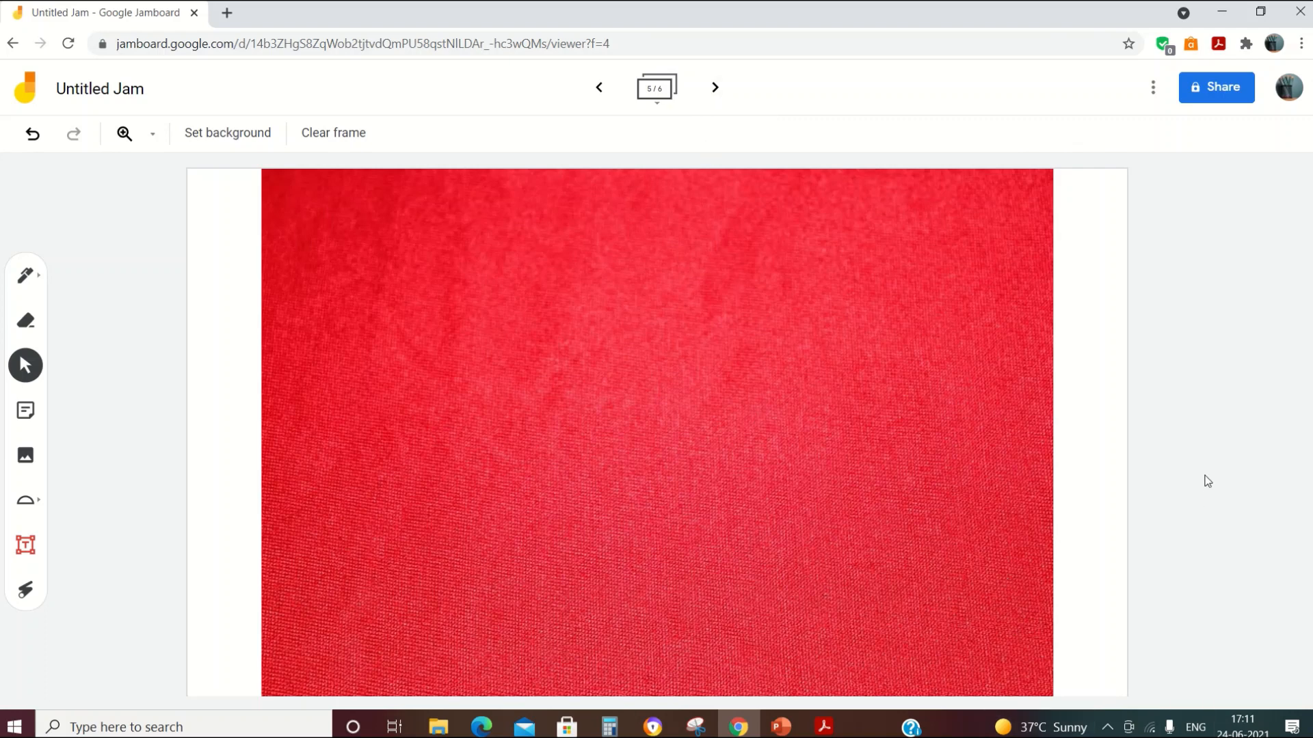
Step: Invite the first suggested contact as an Editor with notification and send the share
{"action": "left_click", "coordinate": [1230, 92]}
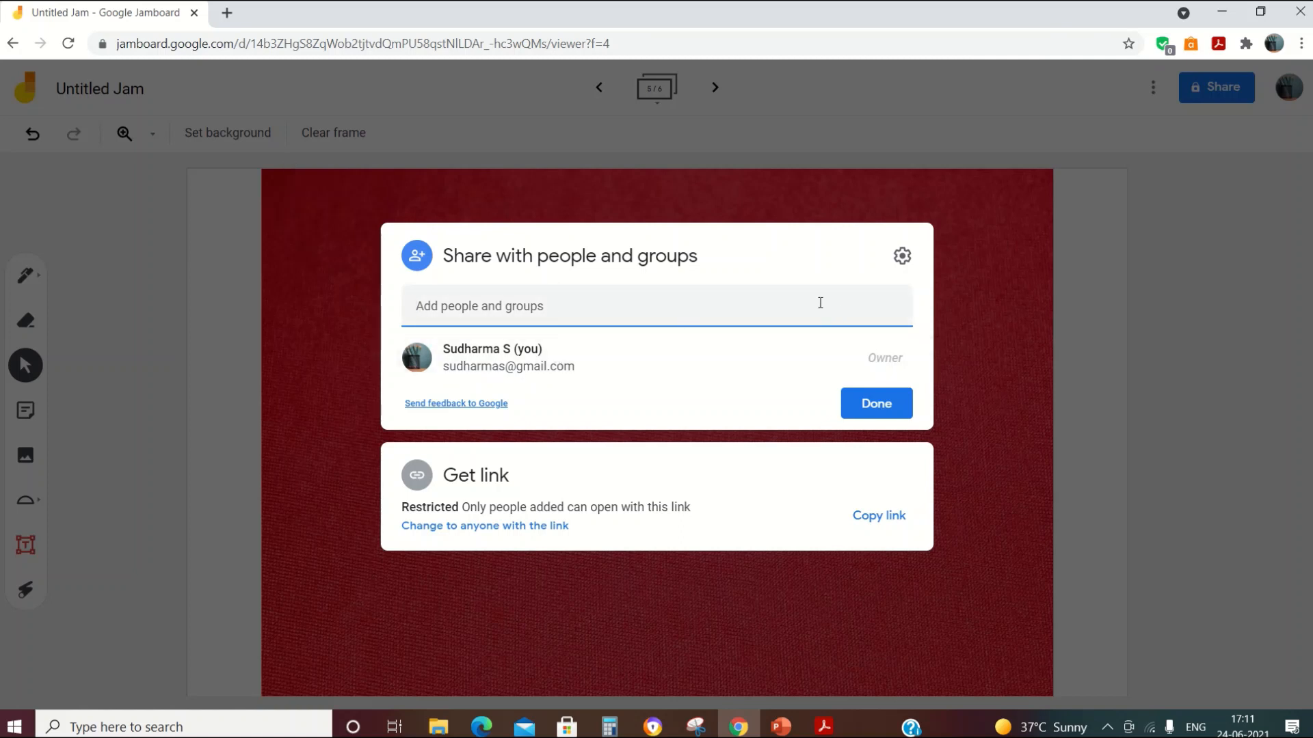
{"action": "left_click", "coordinate": [663, 302]}
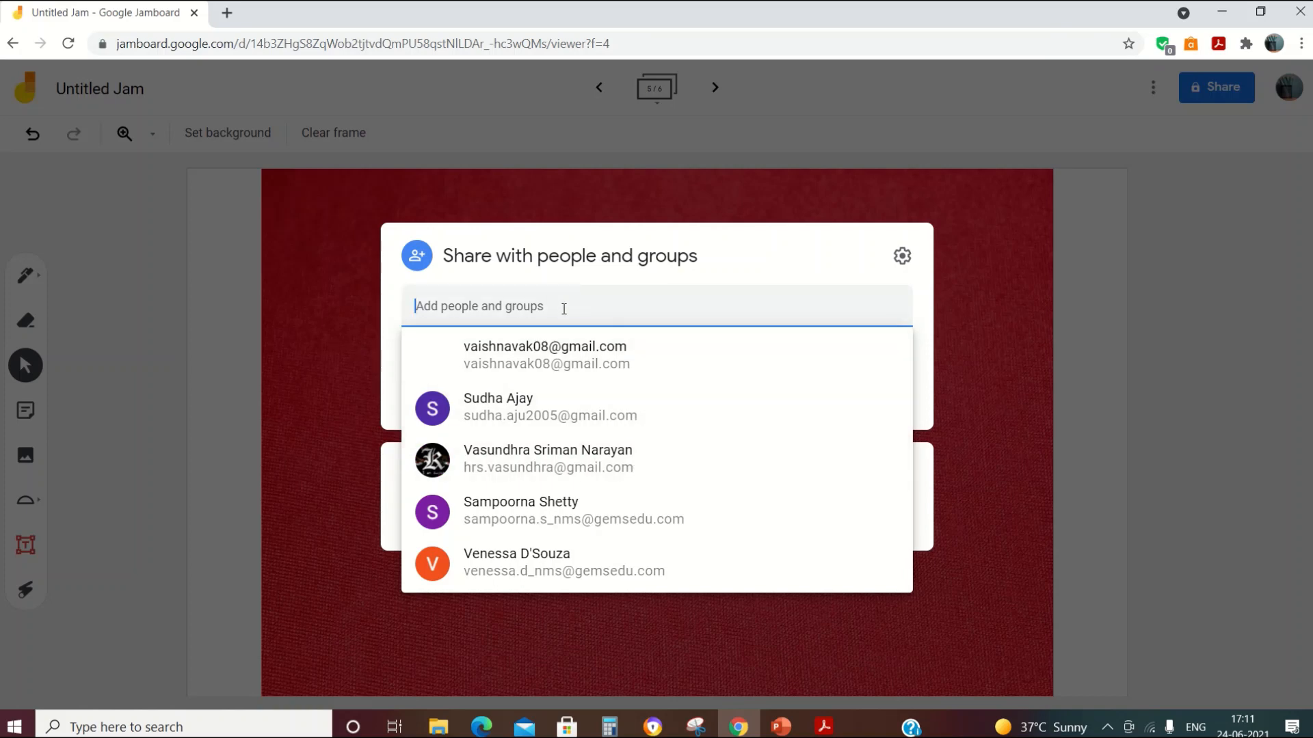
{"action": "left_click", "coordinate": [955, 392]}
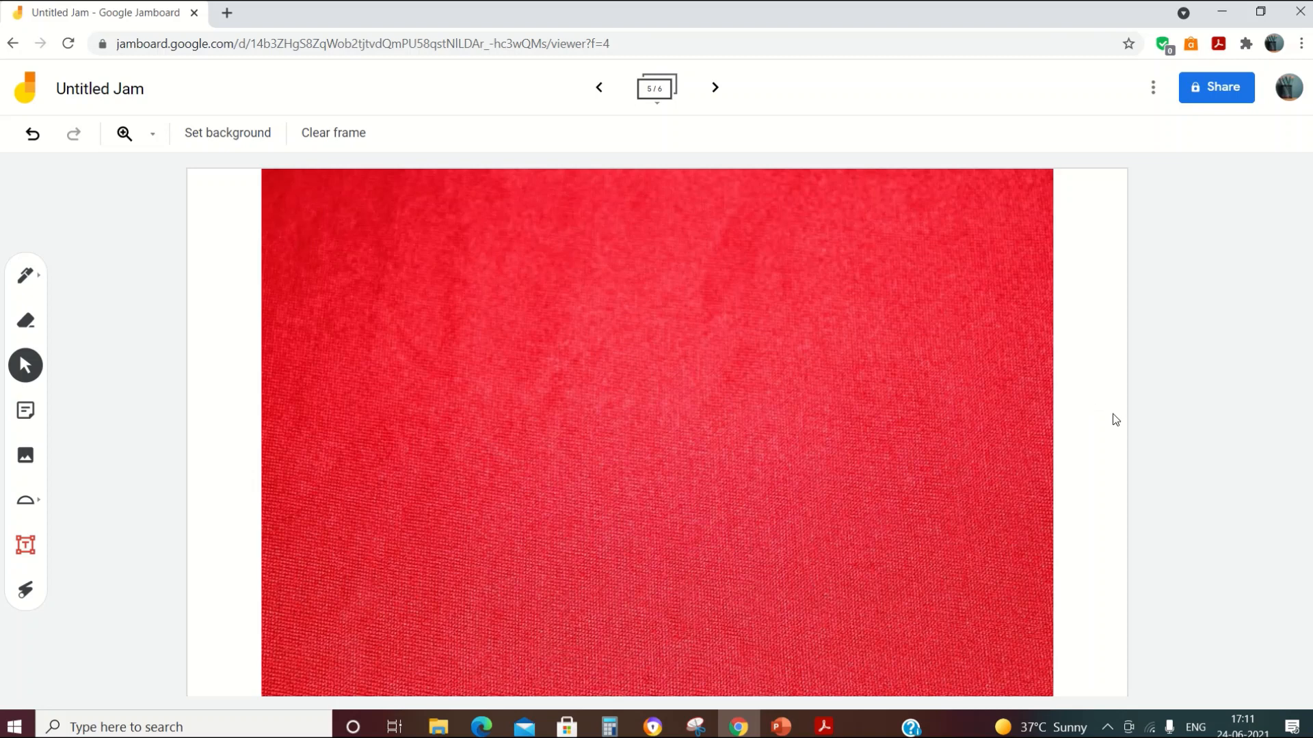
{"action": "left_click", "coordinate": [1200, 99]}
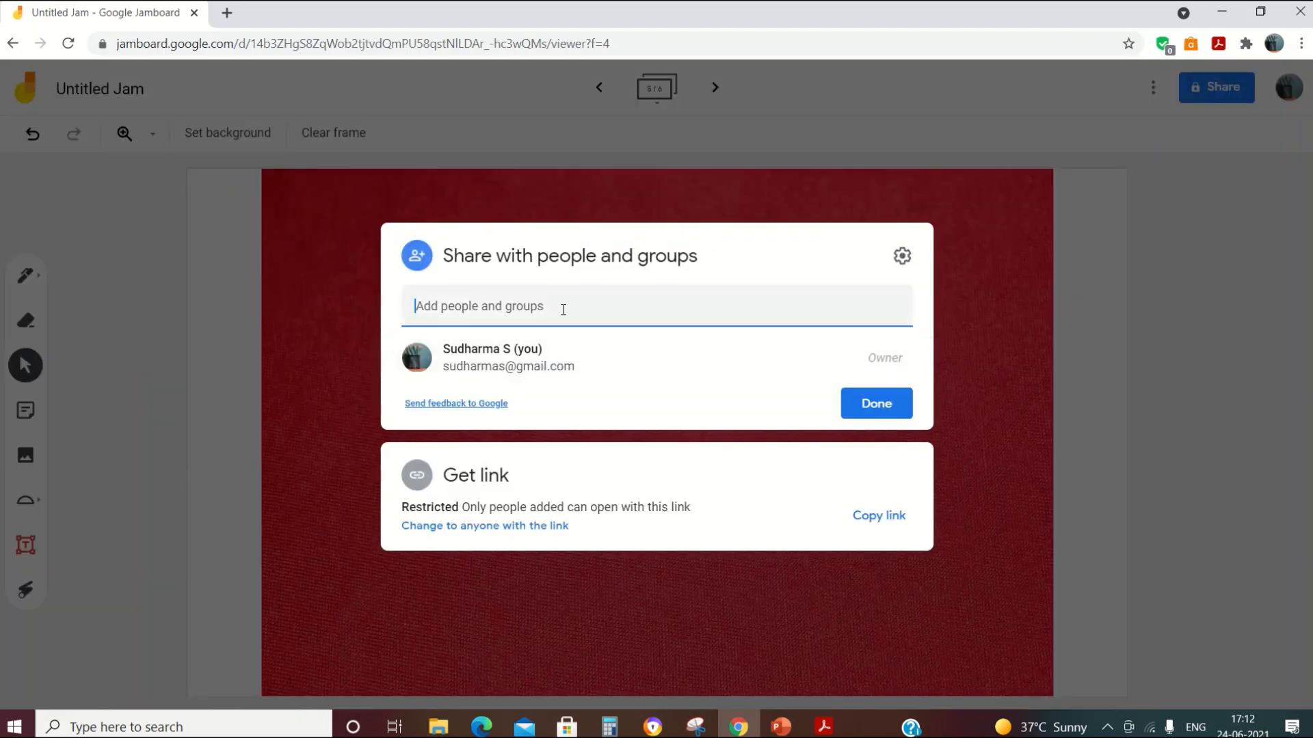
{"action": "left_click", "coordinate": [564, 307]}
{"action": "left_click", "coordinate": [564, 362]}
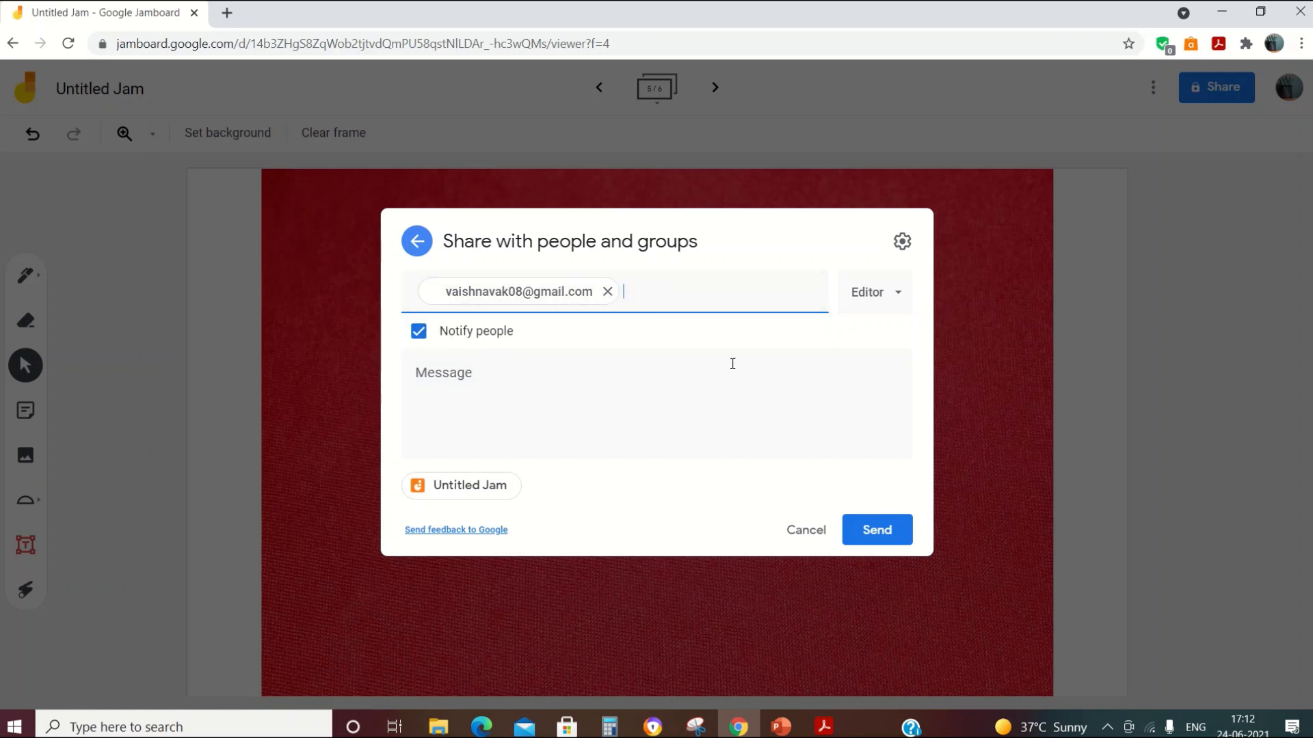
{"action": "left_click", "coordinate": [881, 534]}
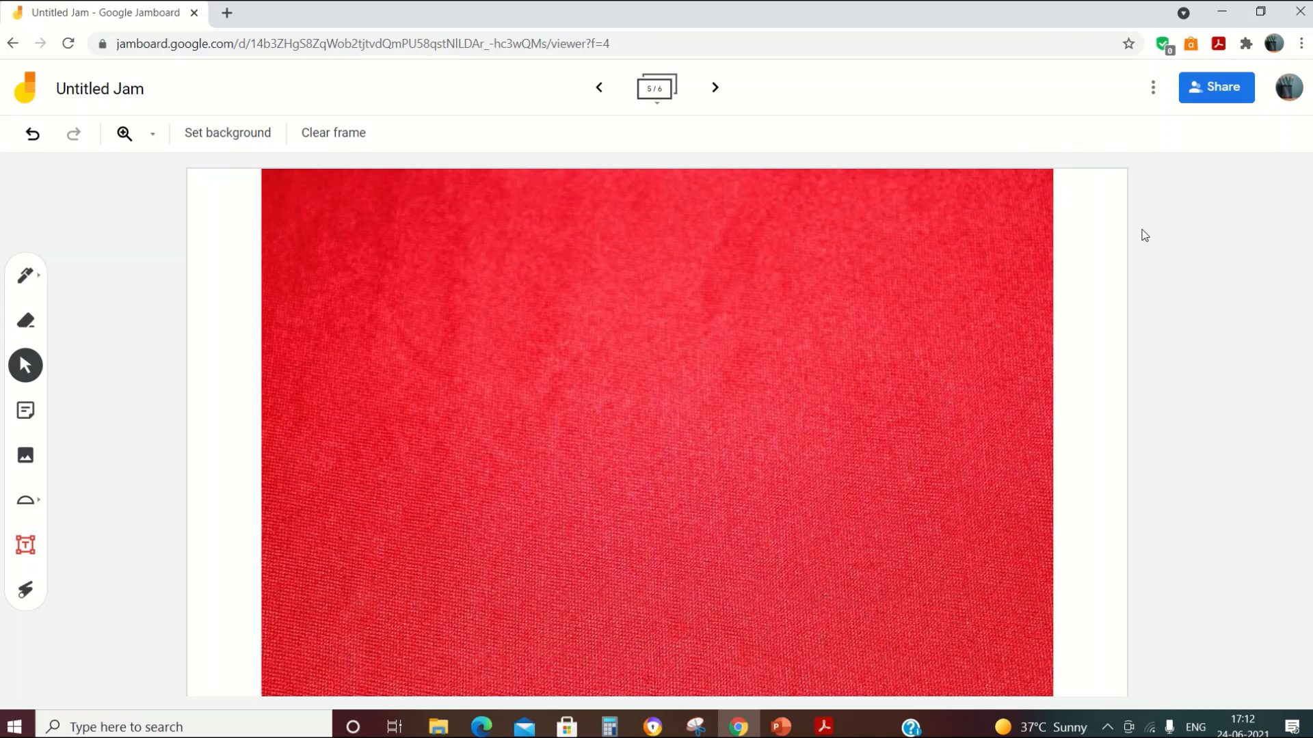
Step: Rename 'Untitled Jam' to 'Jam board tutorial' from the jam's three-dot menu
{"action": "left_click", "coordinate": [1155, 89]}
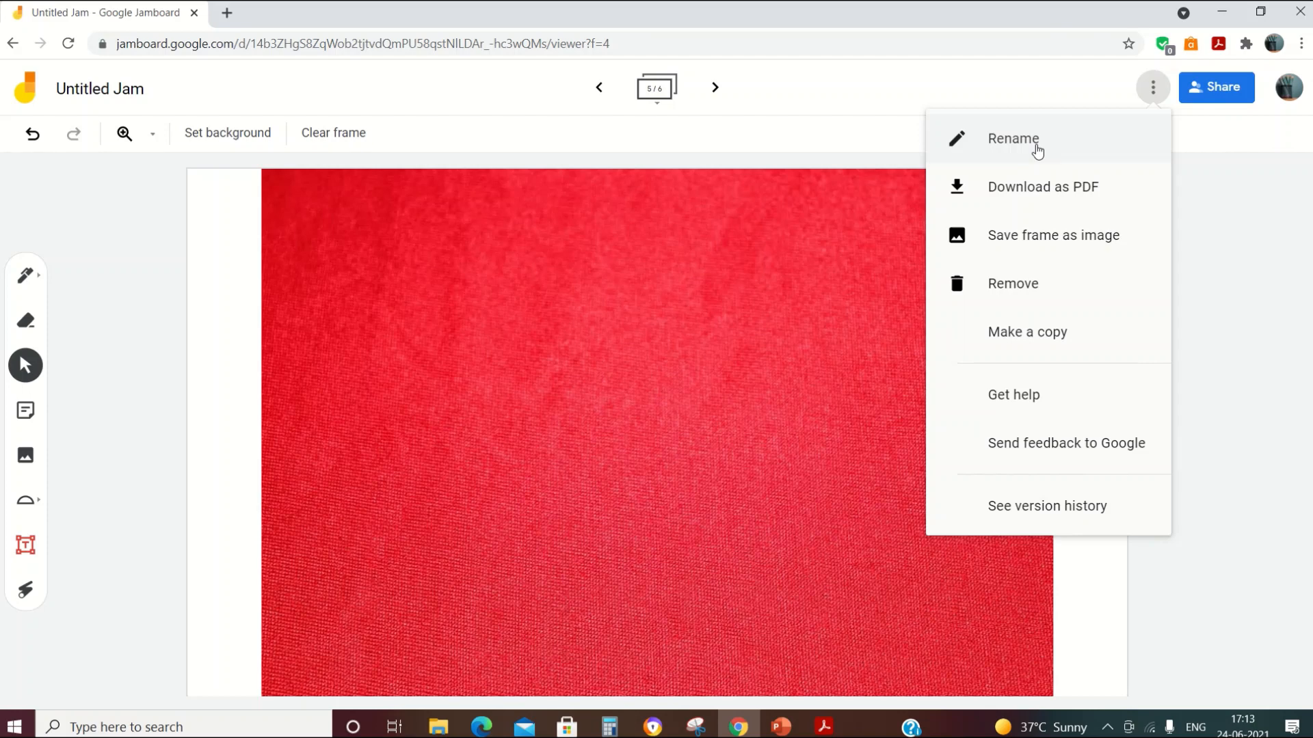
{"action": "left_click", "coordinate": [1013, 138]}
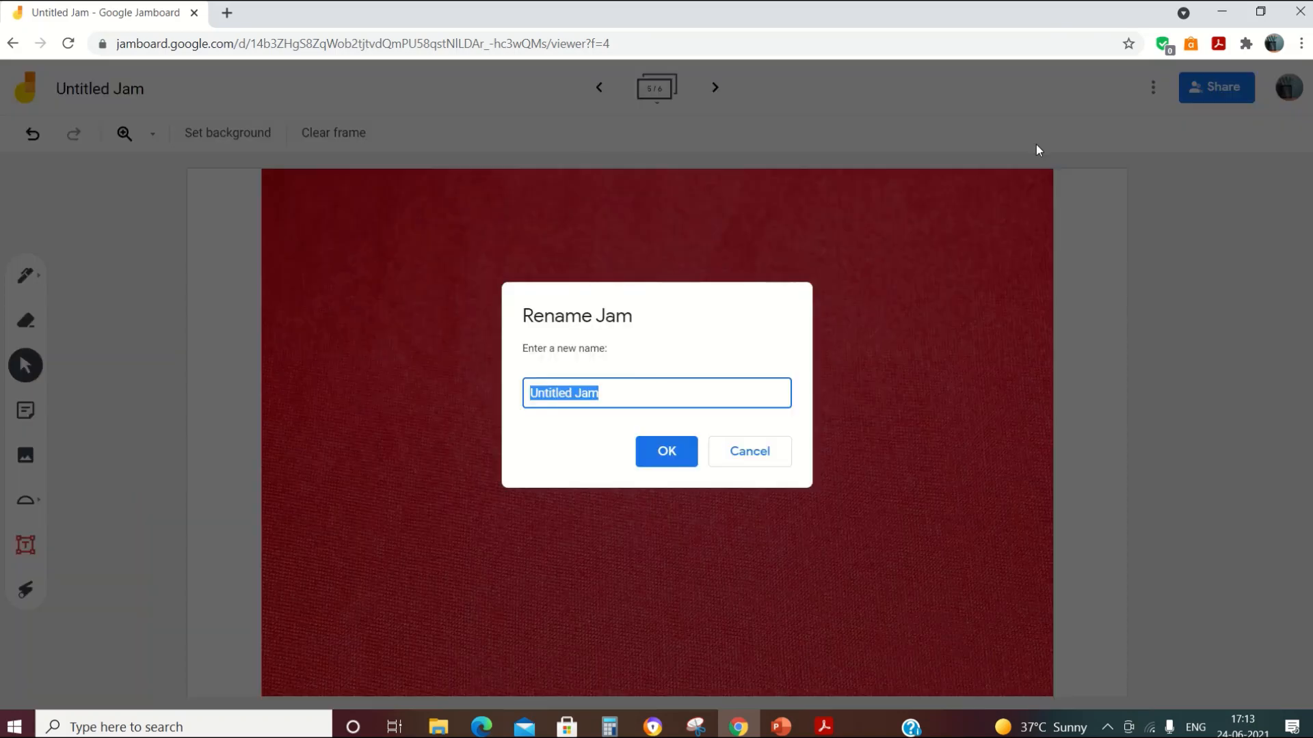
{"action": "type", "text": "Jam boa"}
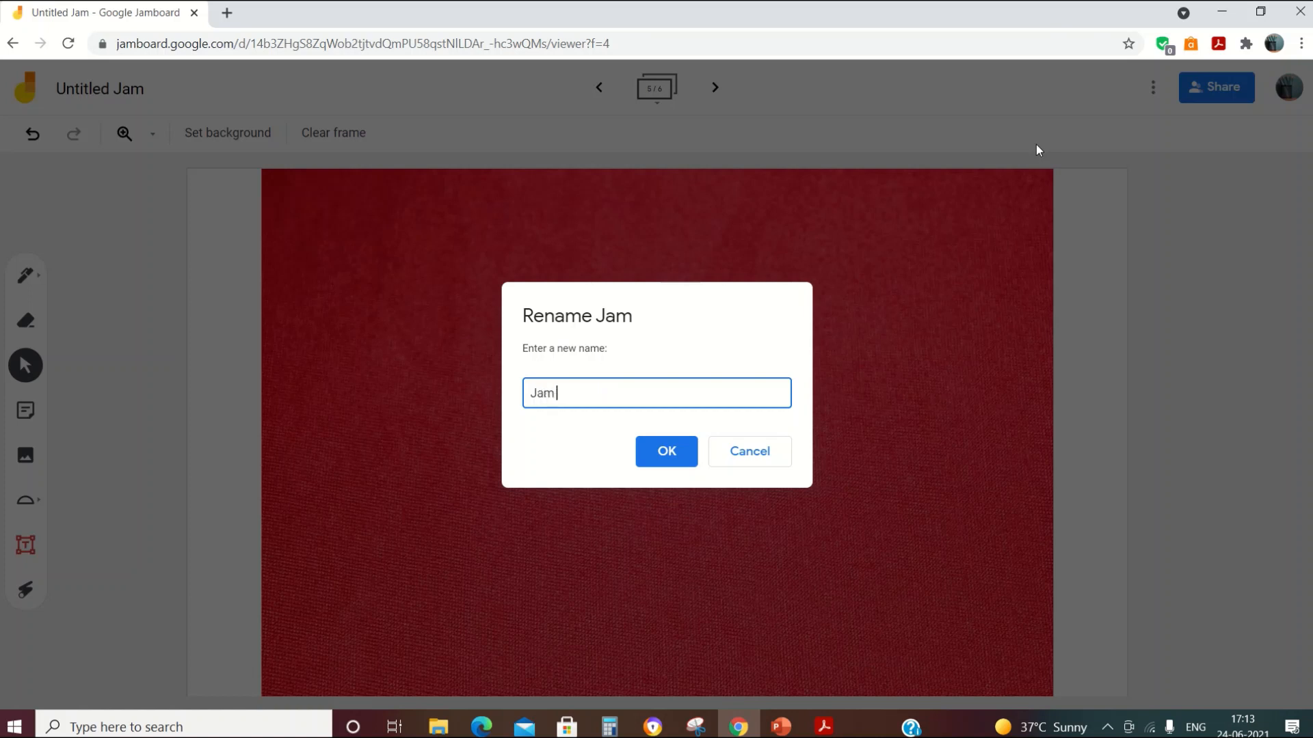
{"action": "type", "text": "rd tutorial"}
{"action": "left_click", "coordinate": [681, 464]}
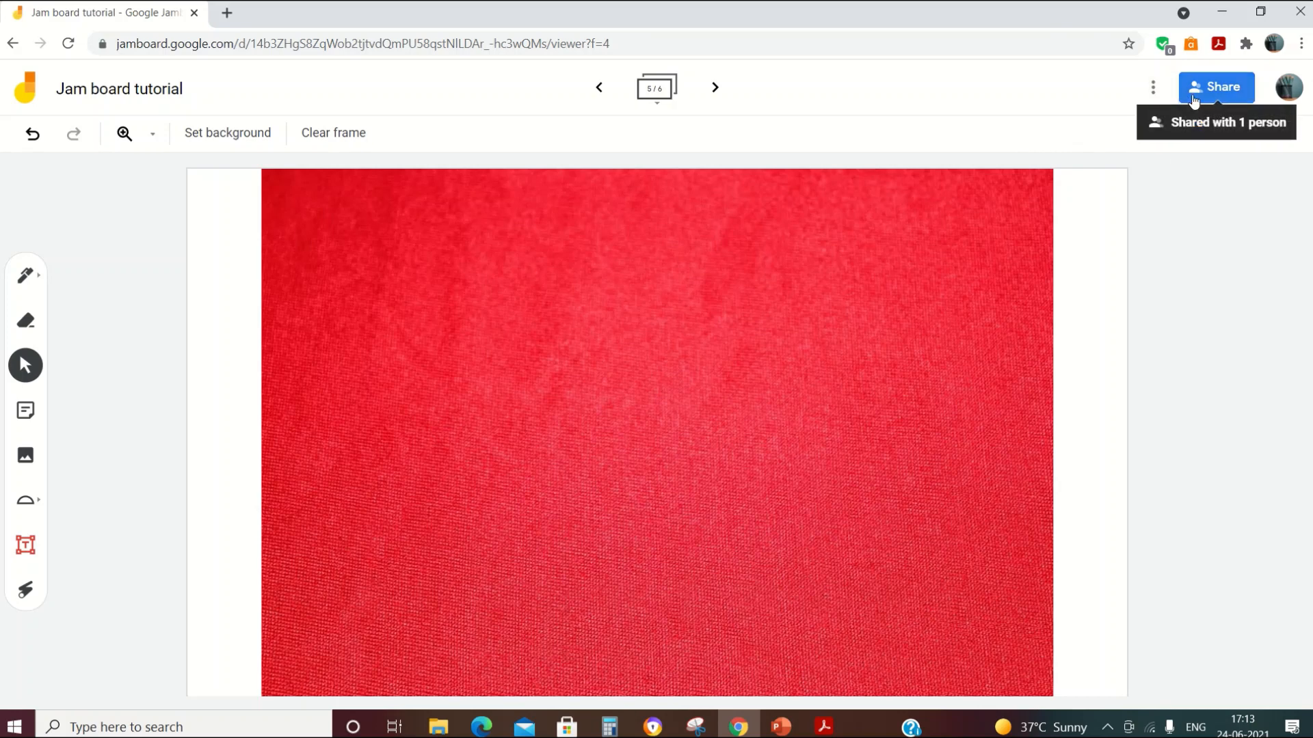
{"action": "left_click", "coordinate": [1153, 89]}
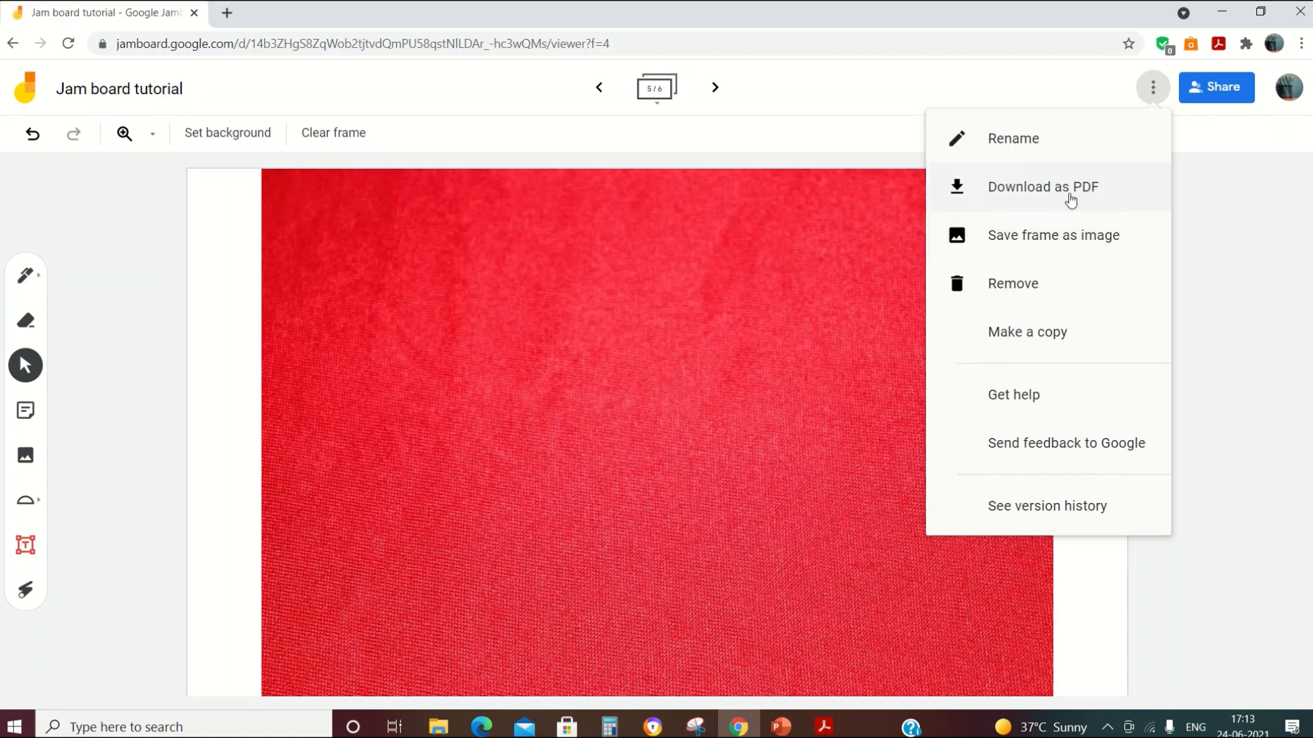
{"action": "left_click", "coordinate": [1208, 388]}
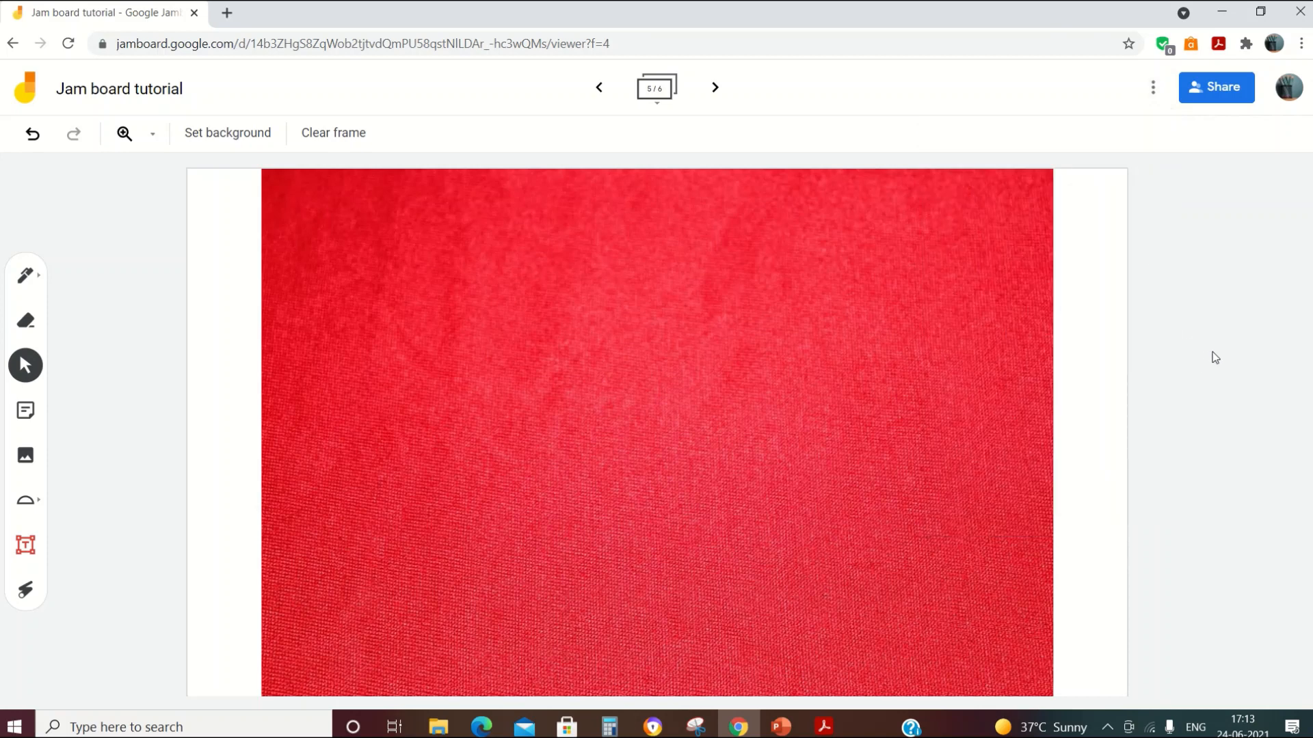
Step: On frame 6, upload image file 4 showing a speaker and air molecules
{"action": "left_click", "coordinate": [716, 93]}
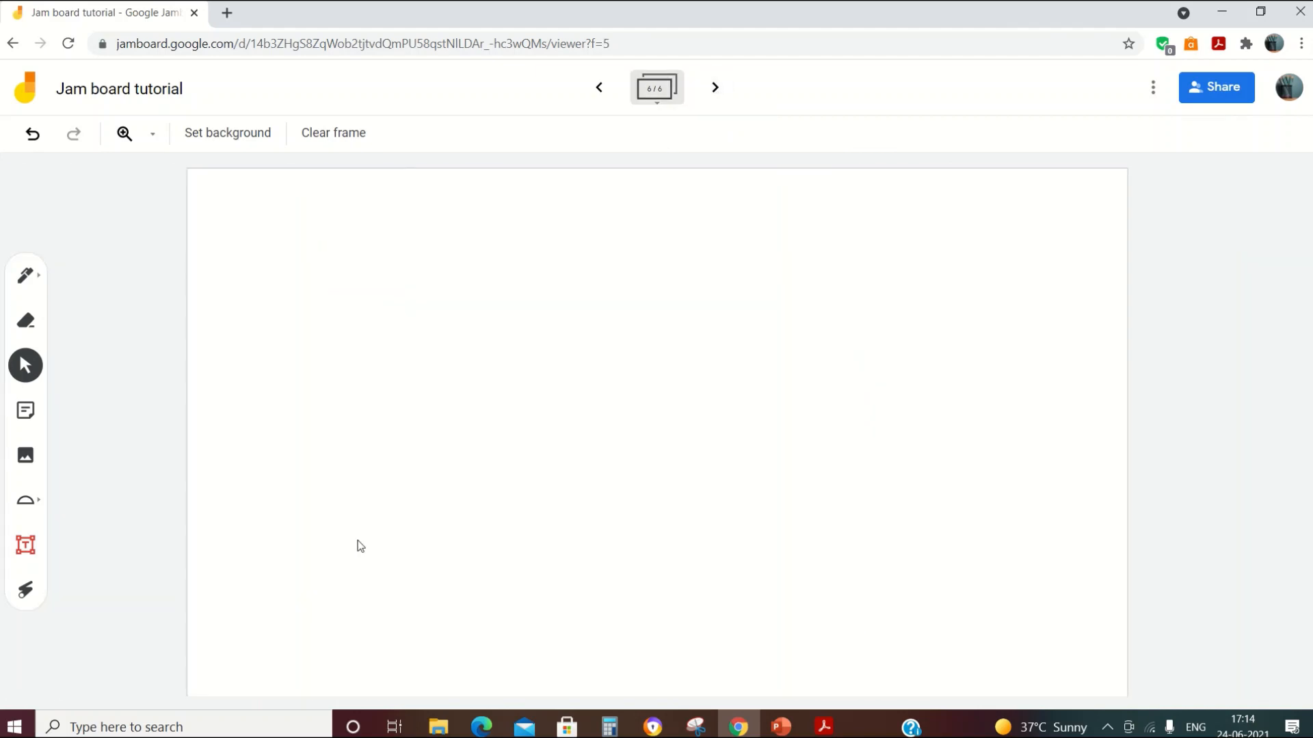
{"action": "left_click", "coordinate": [35, 462]}
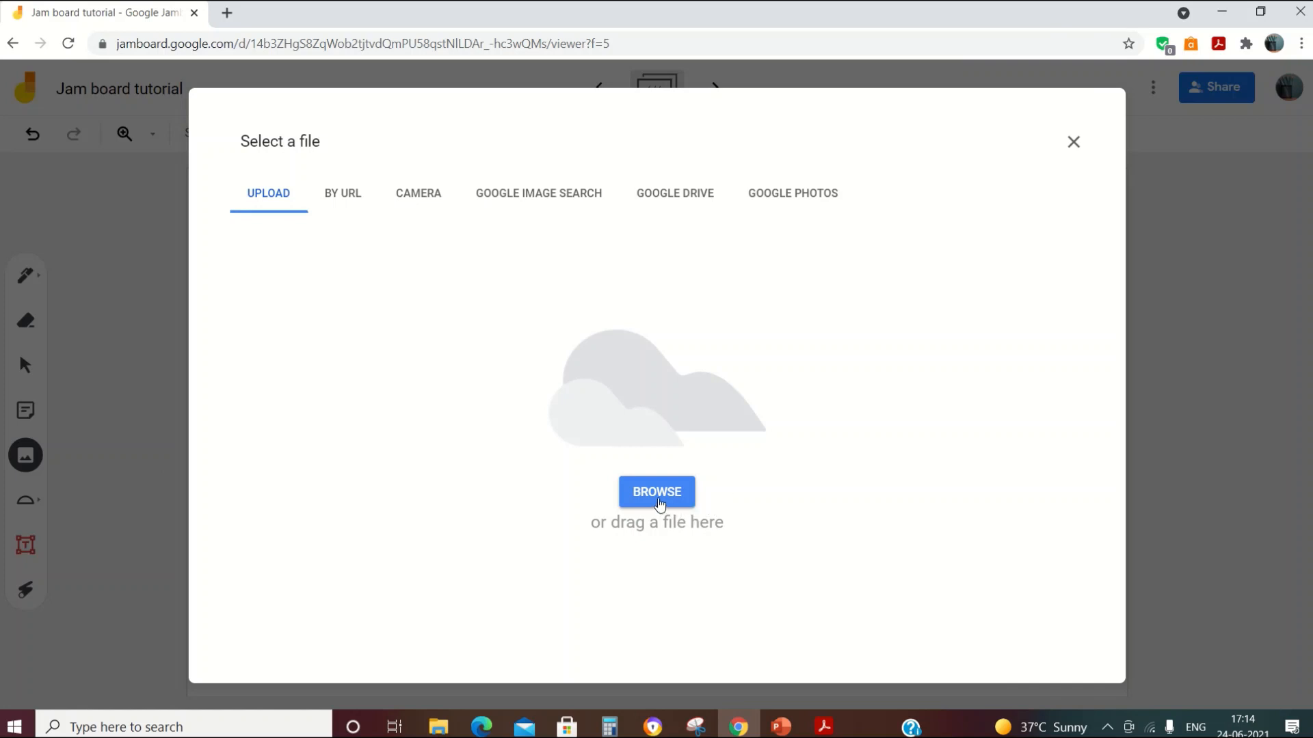
{"action": "left_click", "coordinate": [659, 504]}
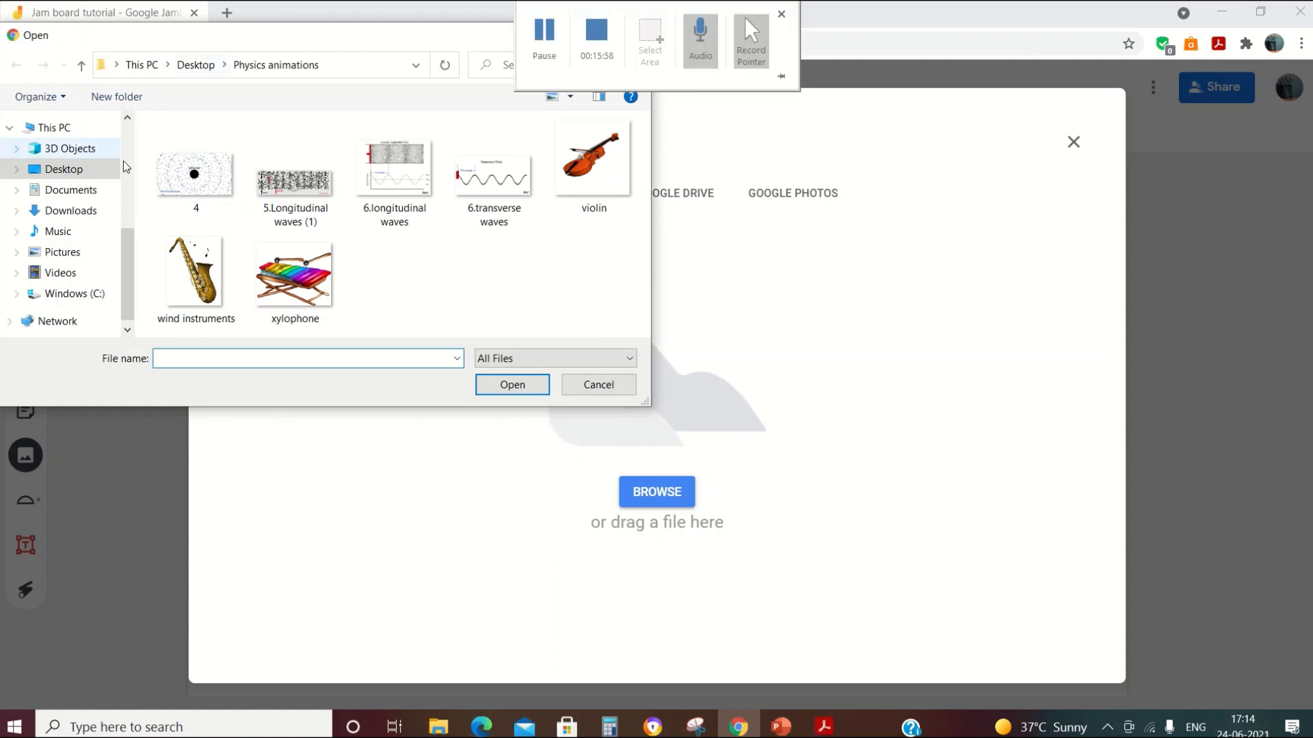
{"action": "left_click", "coordinate": [184, 179]}
{"action": "left_click", "coordinate": [512, 384]}
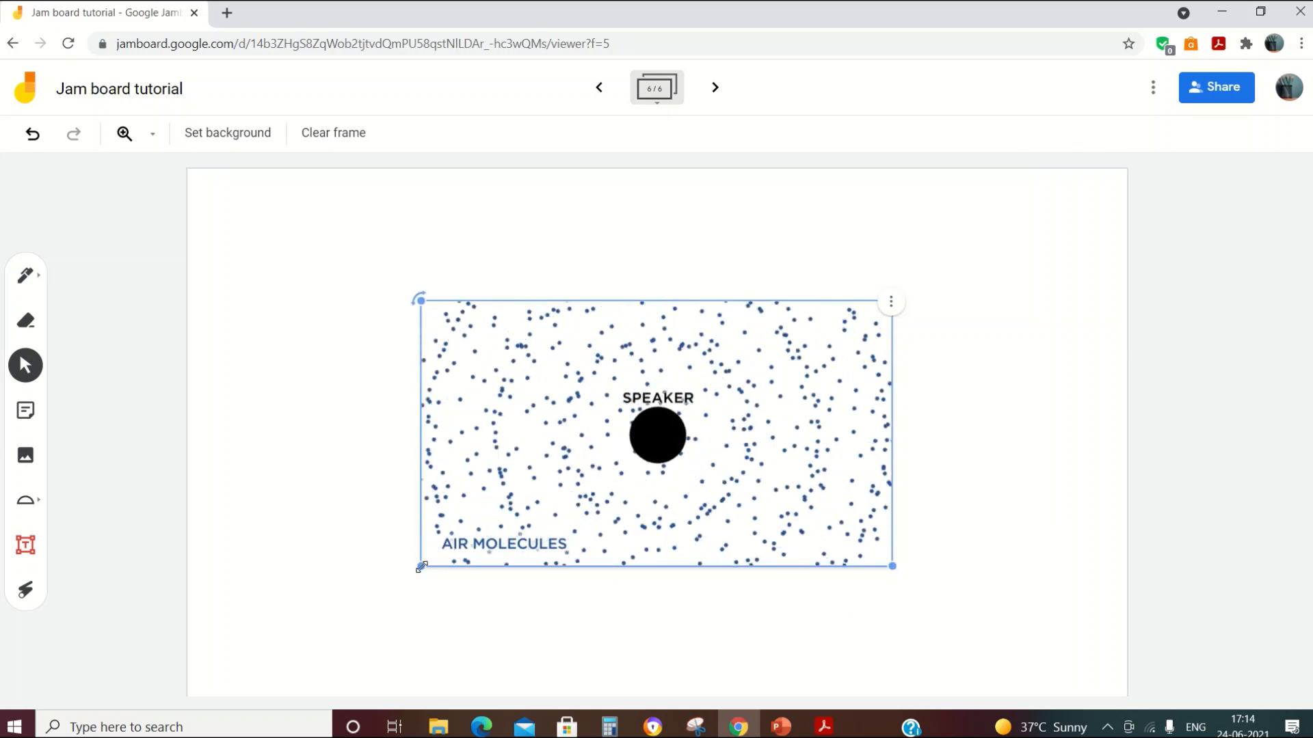
Step: Enlarge the speaker image and move it toward the centre of the frame
{"action": "left_click_drag", "start_coordinate": [424, 564], "coordinate": [448, 502]}
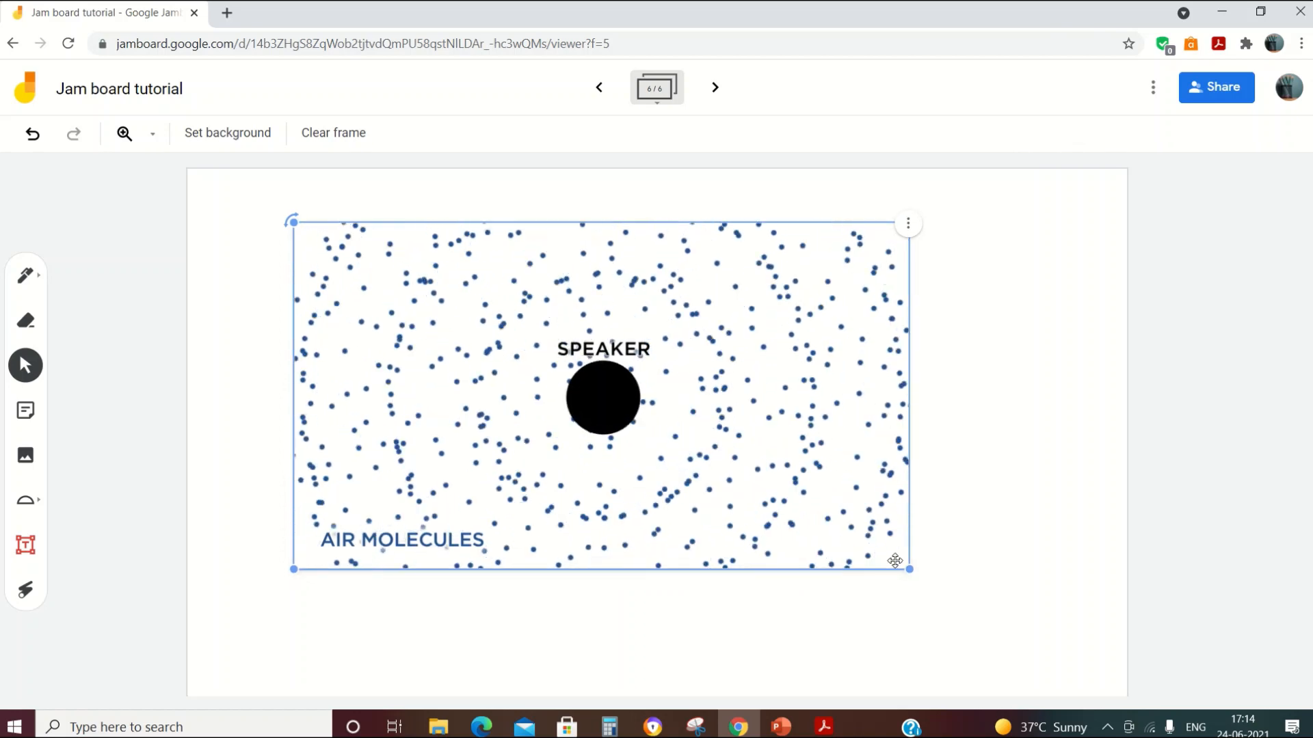
{"action": "left_click_drag", "start_coordinate": [910, 569], "coordinate": [967, 649]}
{"action": "left_click_drag", "start_coordinate": [728, 547], "coordinate": [681, 540]}
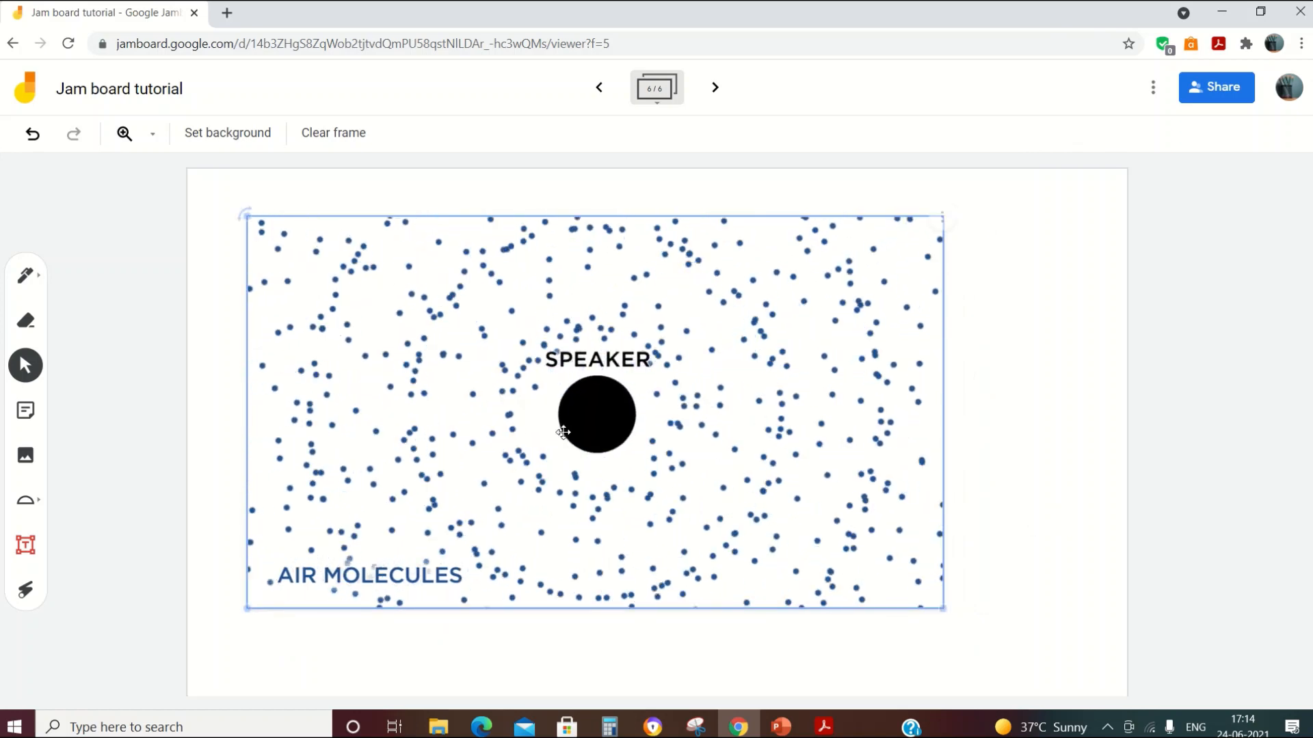
{"action": "left_click_drag", "start_coordinate": [503, 437], "coordinate": [532, 454]}
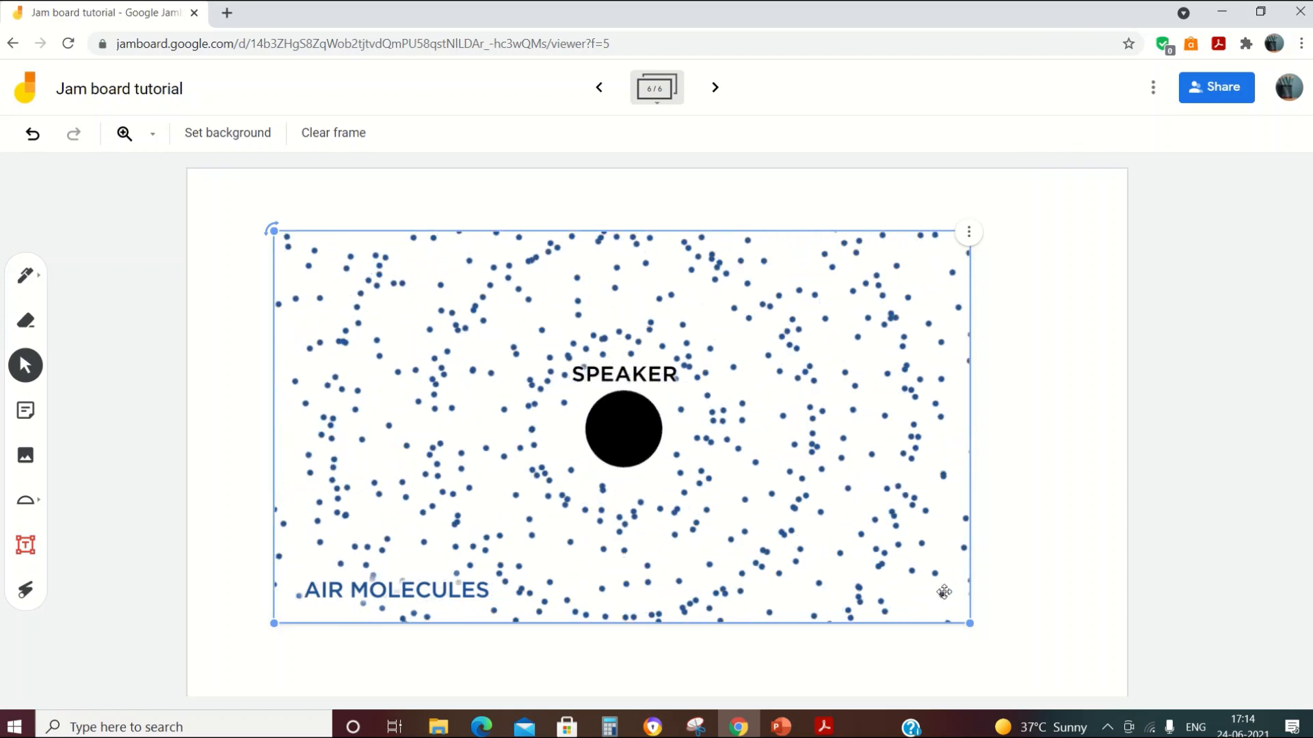
{"action": "left_click", "coordinate": [1023, 560]}
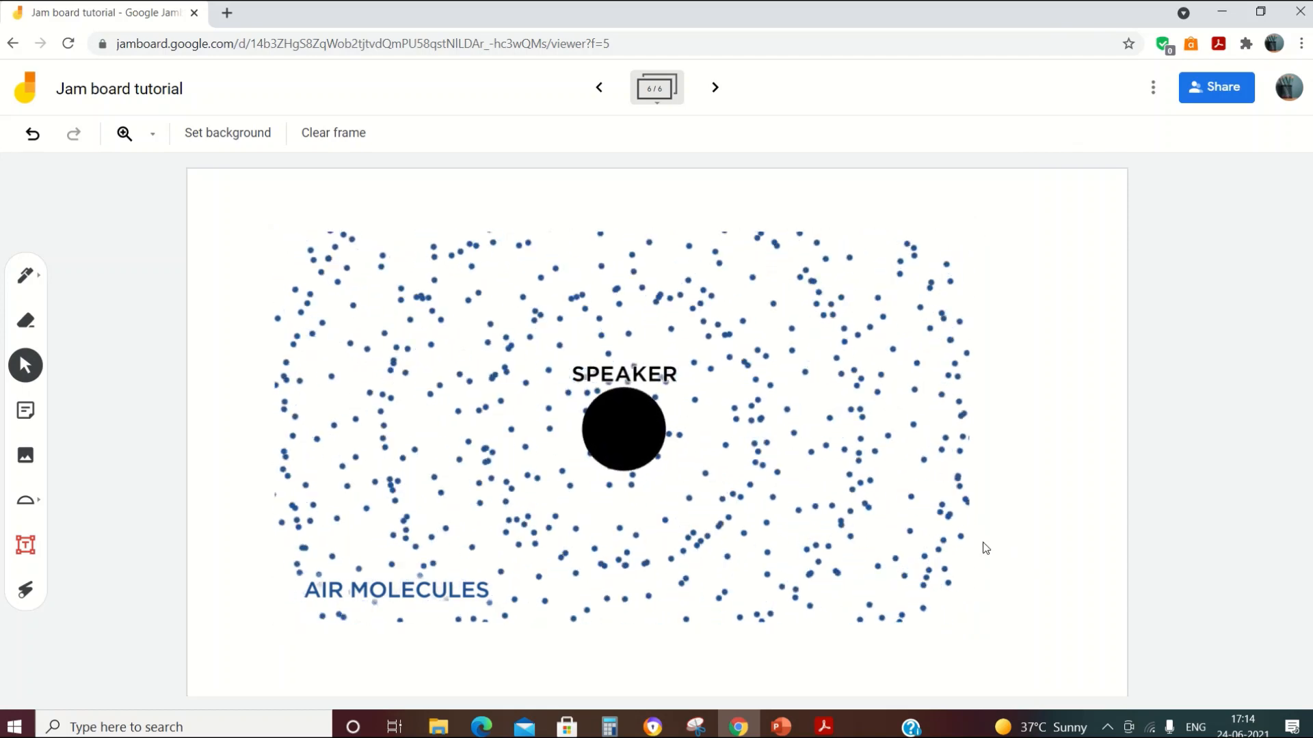
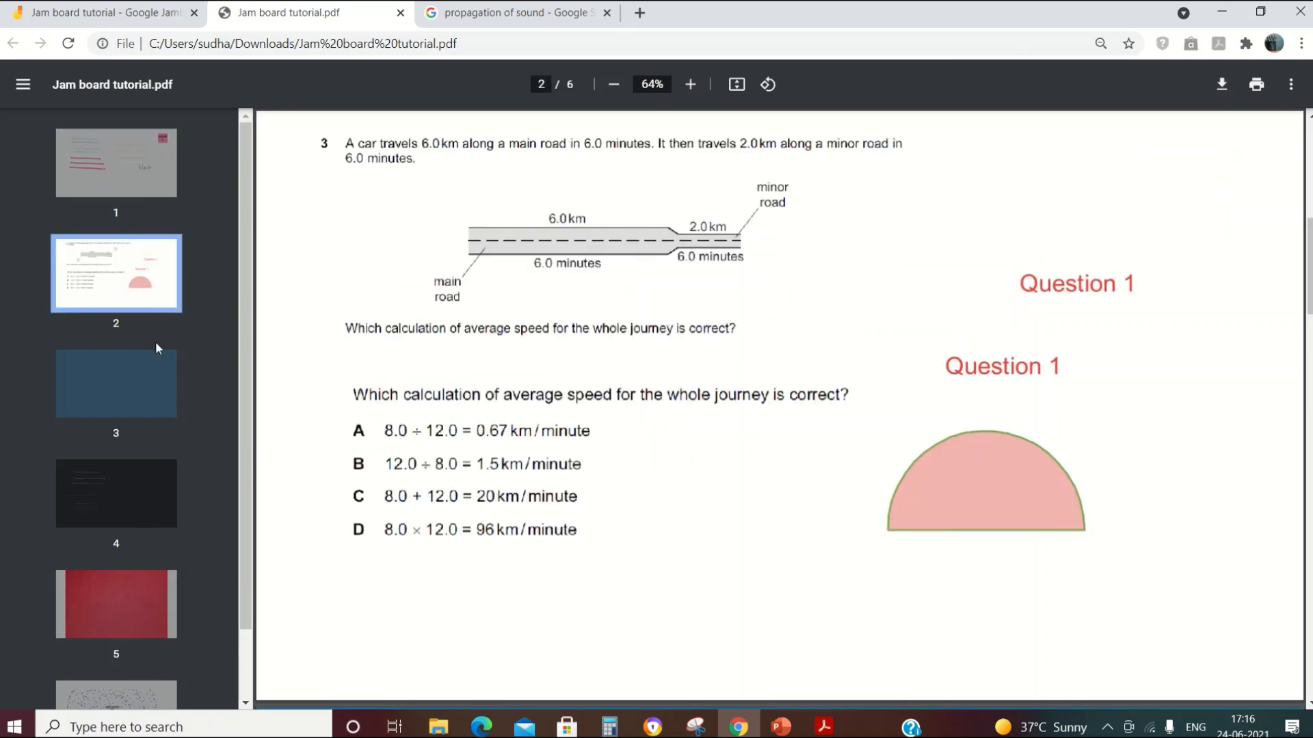
Step: Jump to page 3 of the exported PDF, the plain blue frame
{"action": "left_click", "coordinate": [142, 363]}
Step: Step through PDF pages 4, 5 and 6, ending on the speaker diagram
{"action": "left_click", "coordinate": [146, 495]}
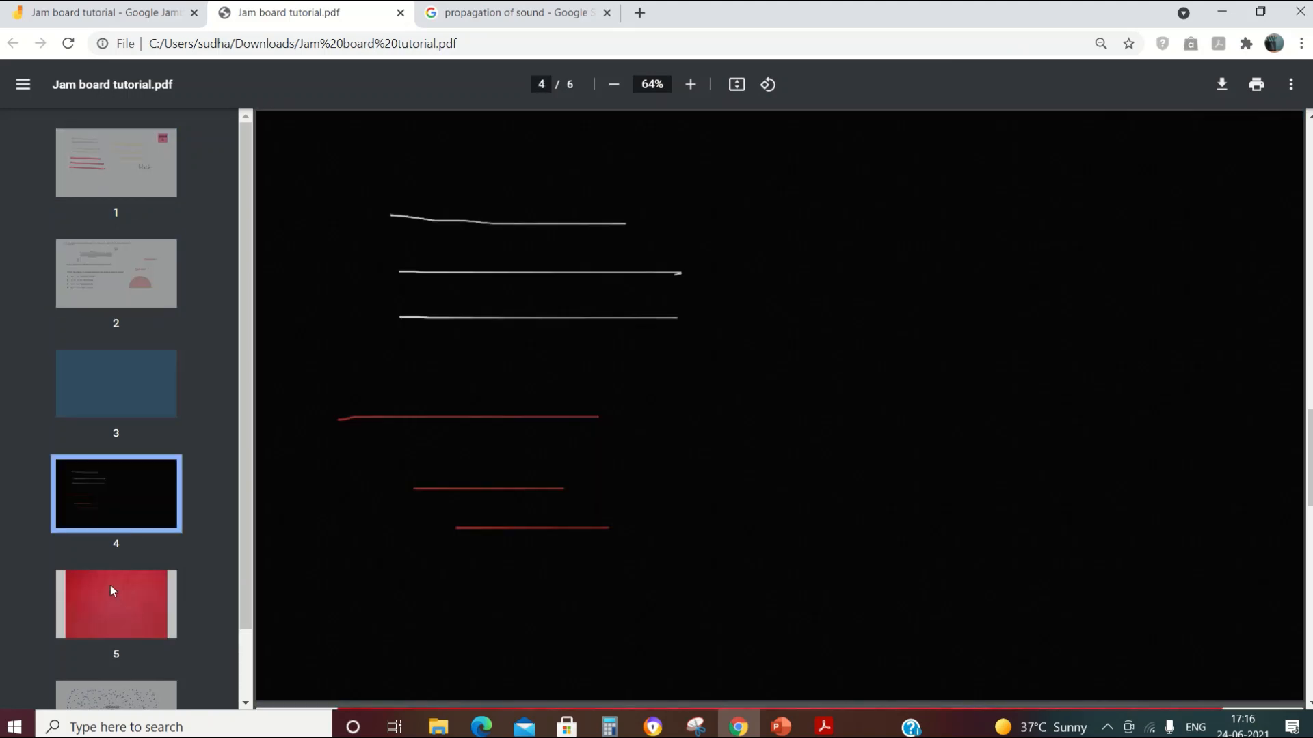
{"action": "left_click", "coordinate": [113, 599]}
{"action": "scroll", "coordinate": [96, 499], "scroll_direction": "down", "scroll_amount": 1}
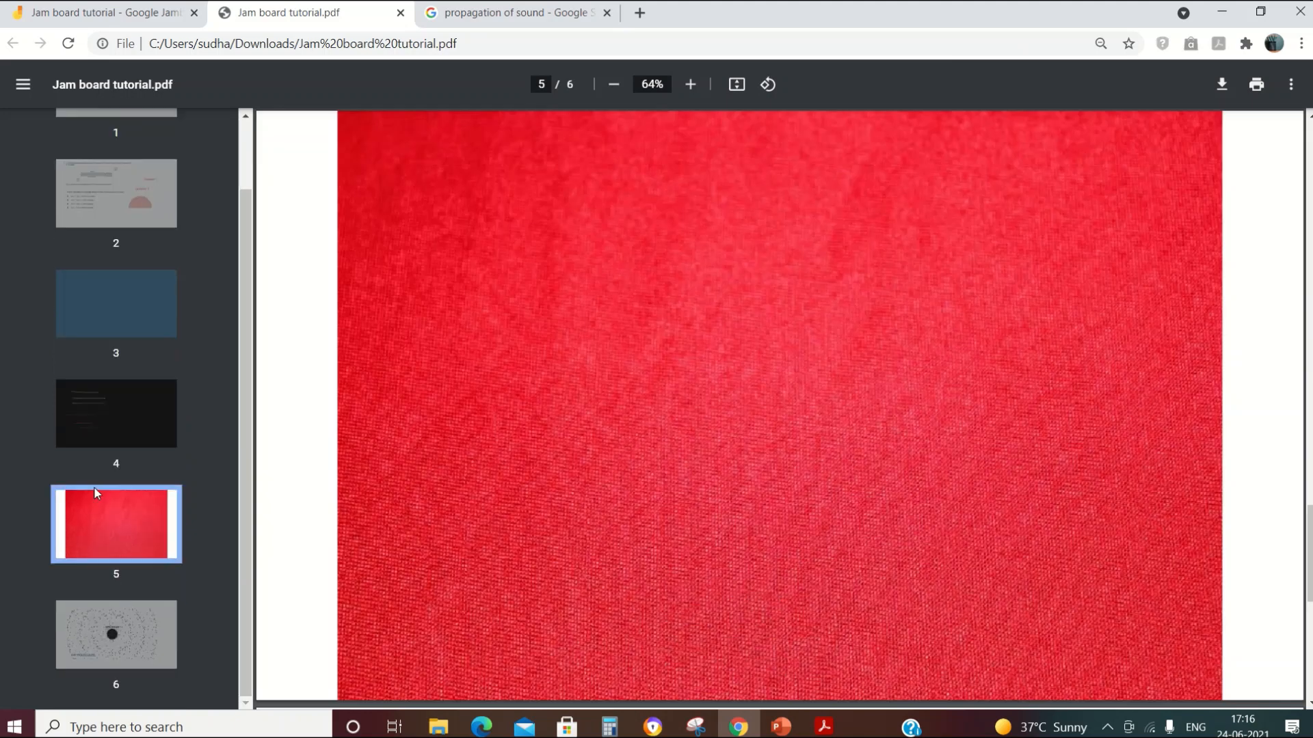
{"action": "left_click", "coordinate": [128, 636]}
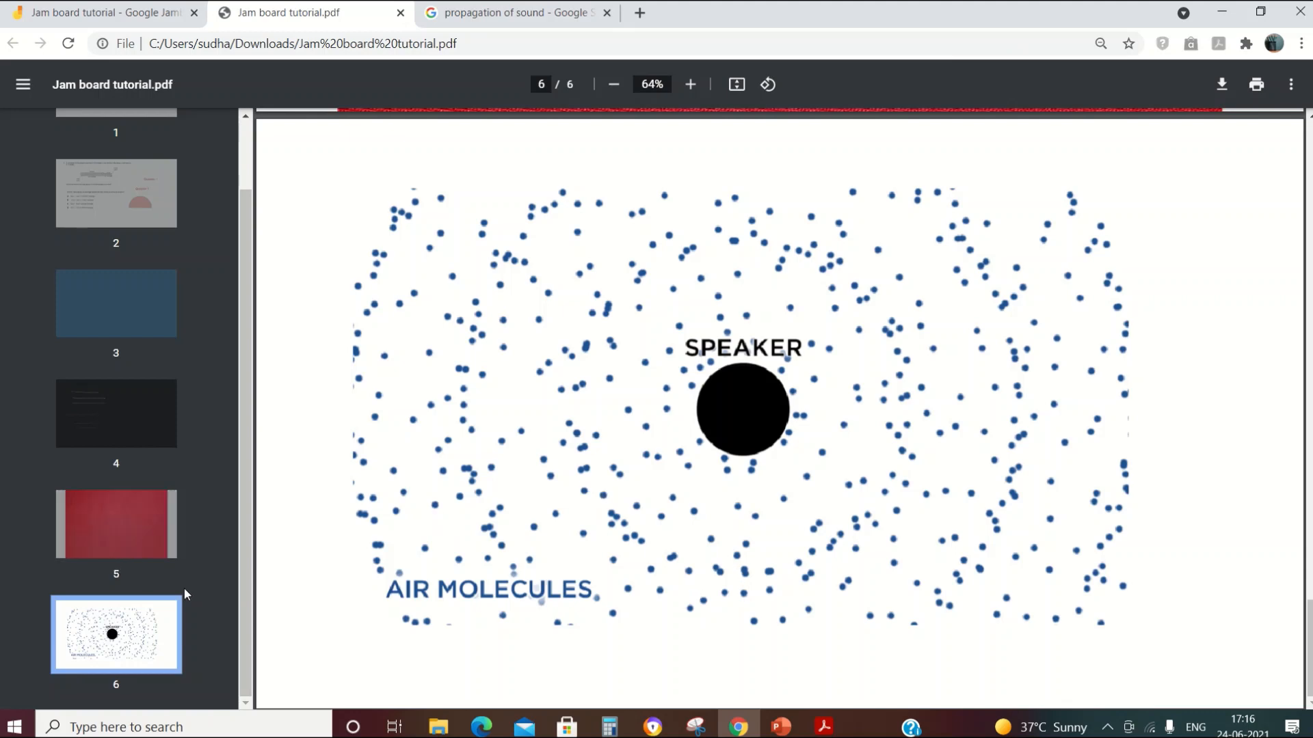
{"action": "scroll", "coordinate": [113, 369], "scroll_direction": "up", "scroll_amount": 1}
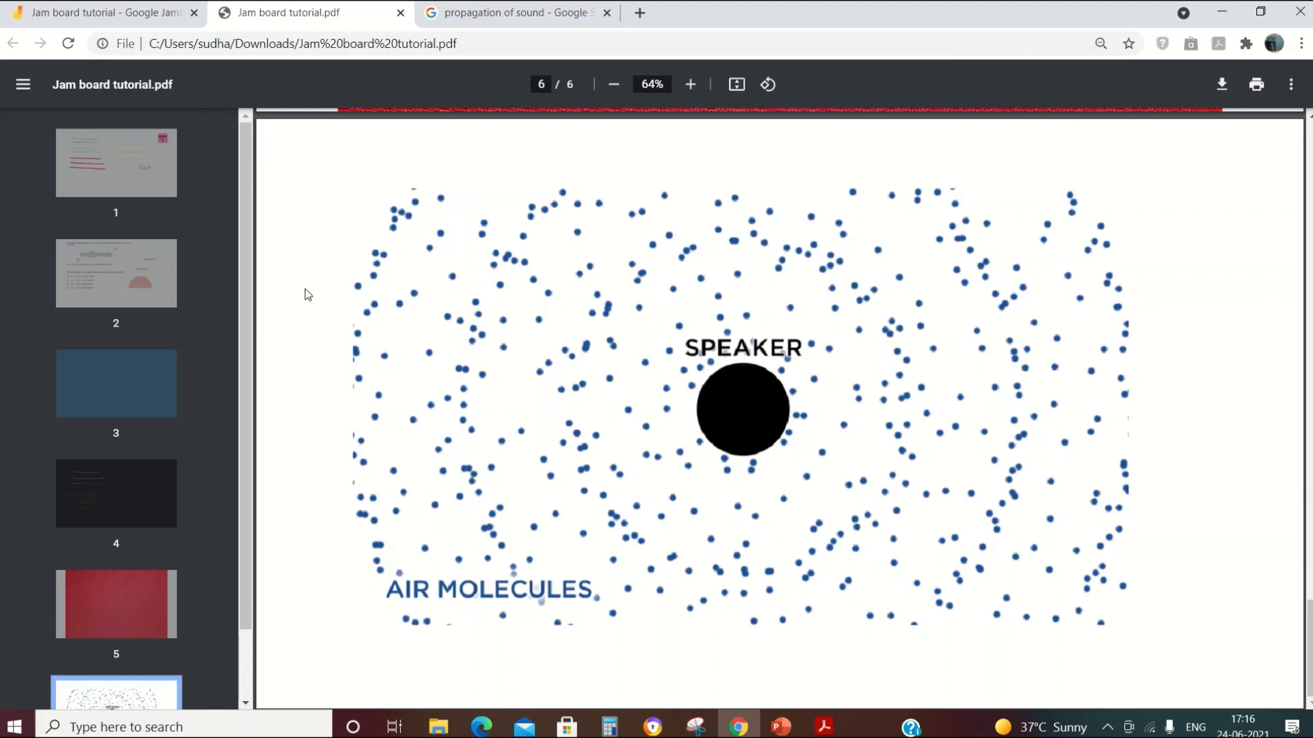
Step: Revisit PDF pages 1, 2 and 3, then return to the Jam board tutorial in Jamboard
{"action": "left_click", "coordinate": [112, 169]}
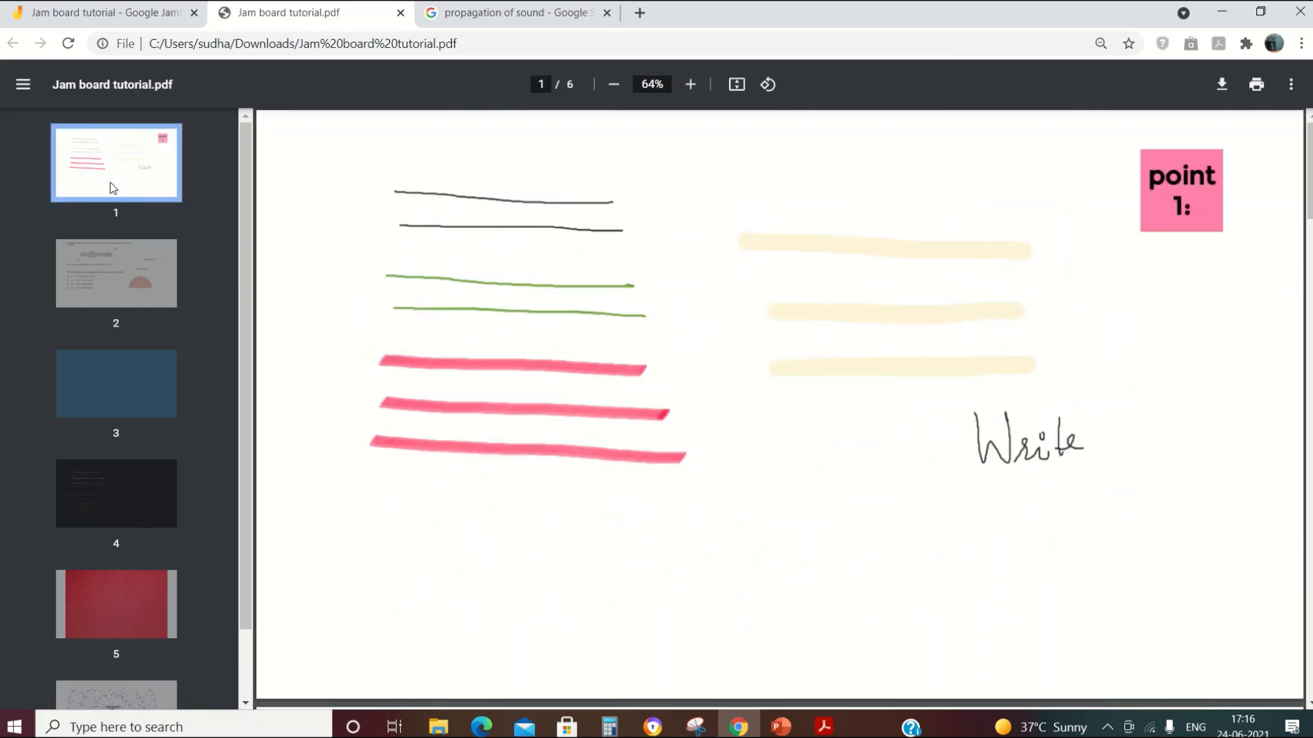
{"action": "left_click", "coordinate": [107, 295]}
{"action": "left_click", "coordinate": [121, 365]}
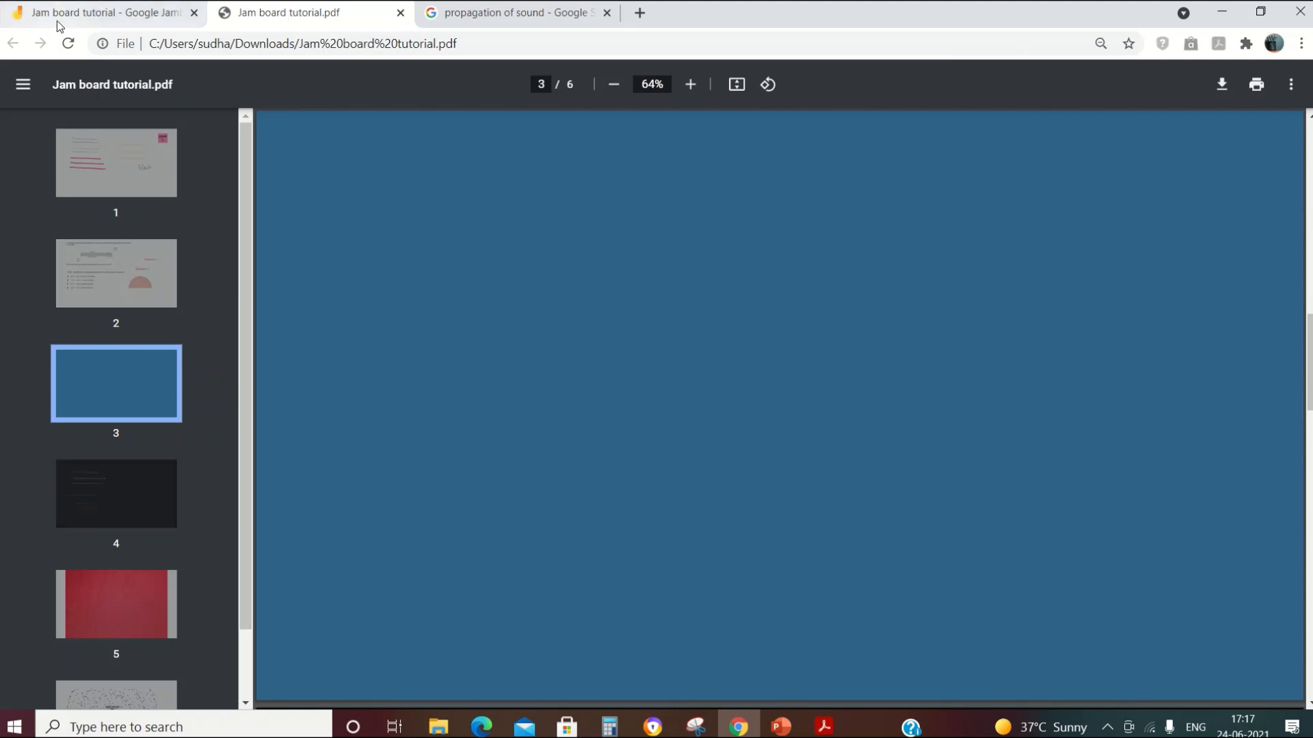
{"action": "scroll", "coordinate": [106, 586], "scroll_direction": "down", "scroll_amount": 2}
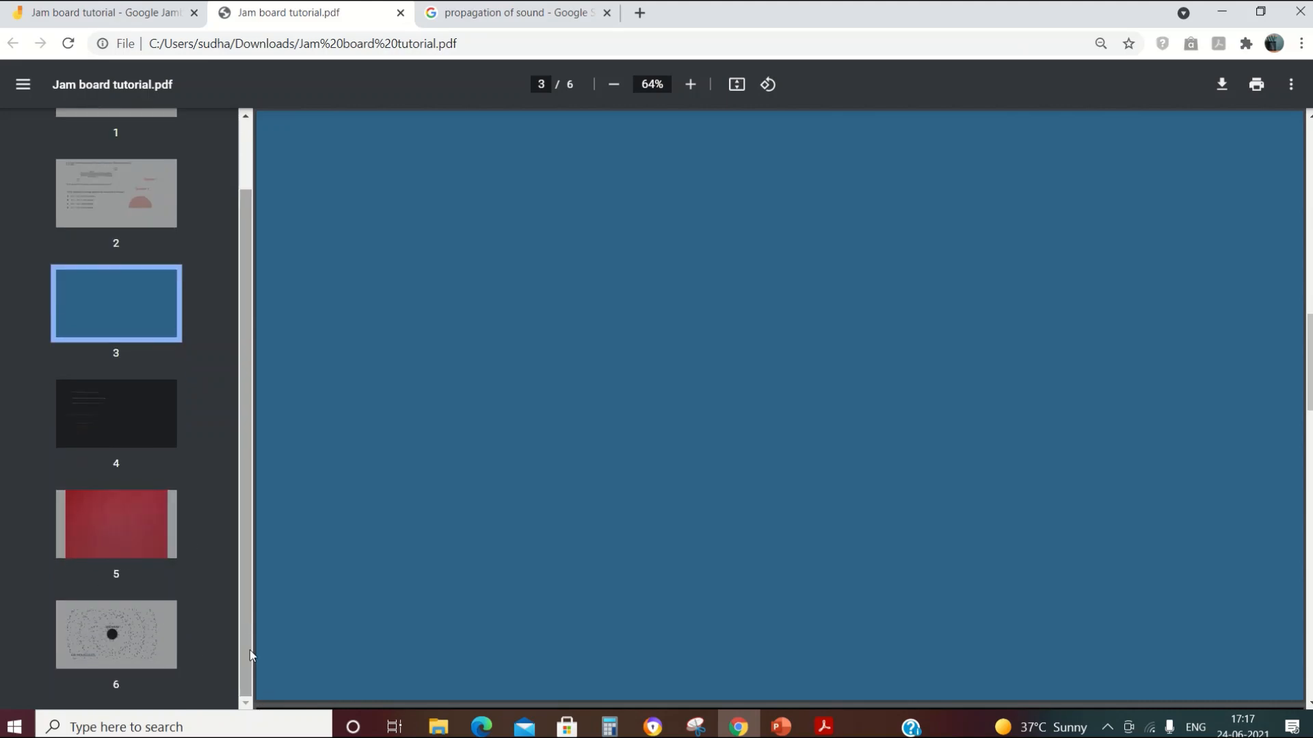
{"action": "left_click", "coordinate": [130, 17]}
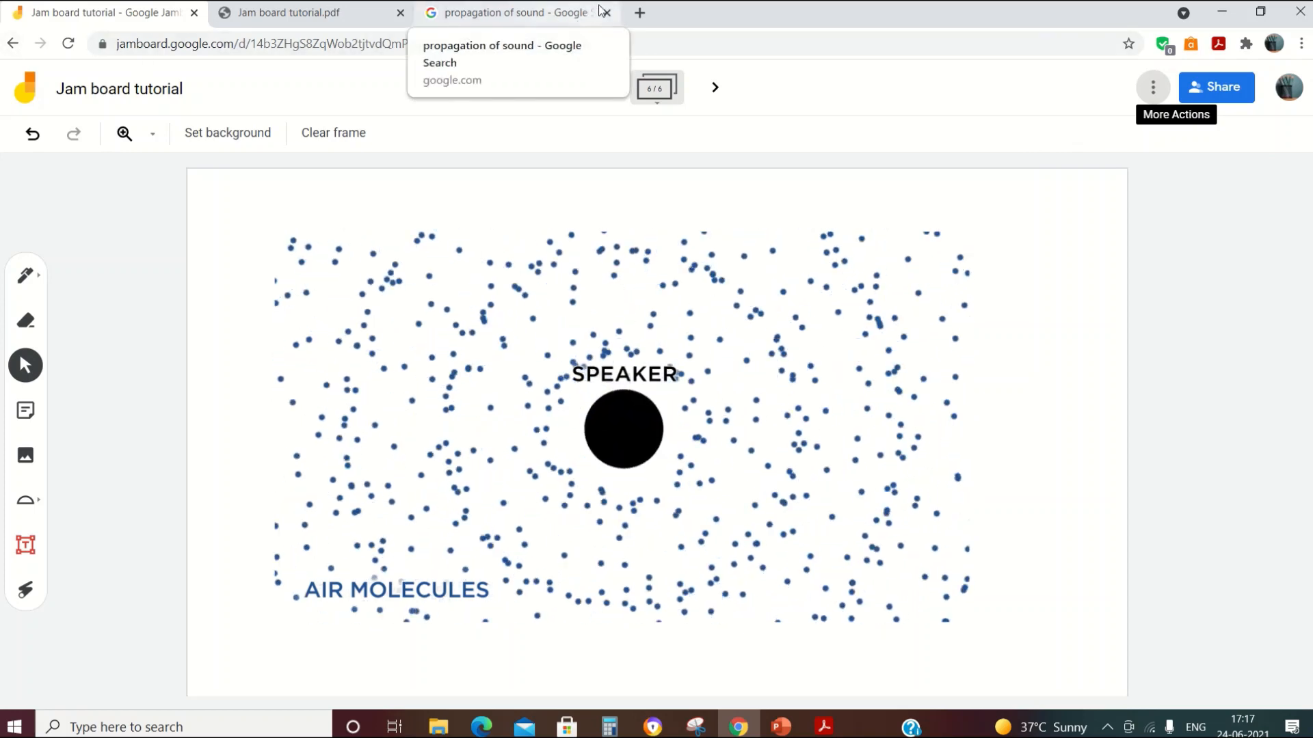
Step: In a new tab, search 'google meet' and open the Meet - Google result
{"action": "left_click", "coordinate": [640, 13]}
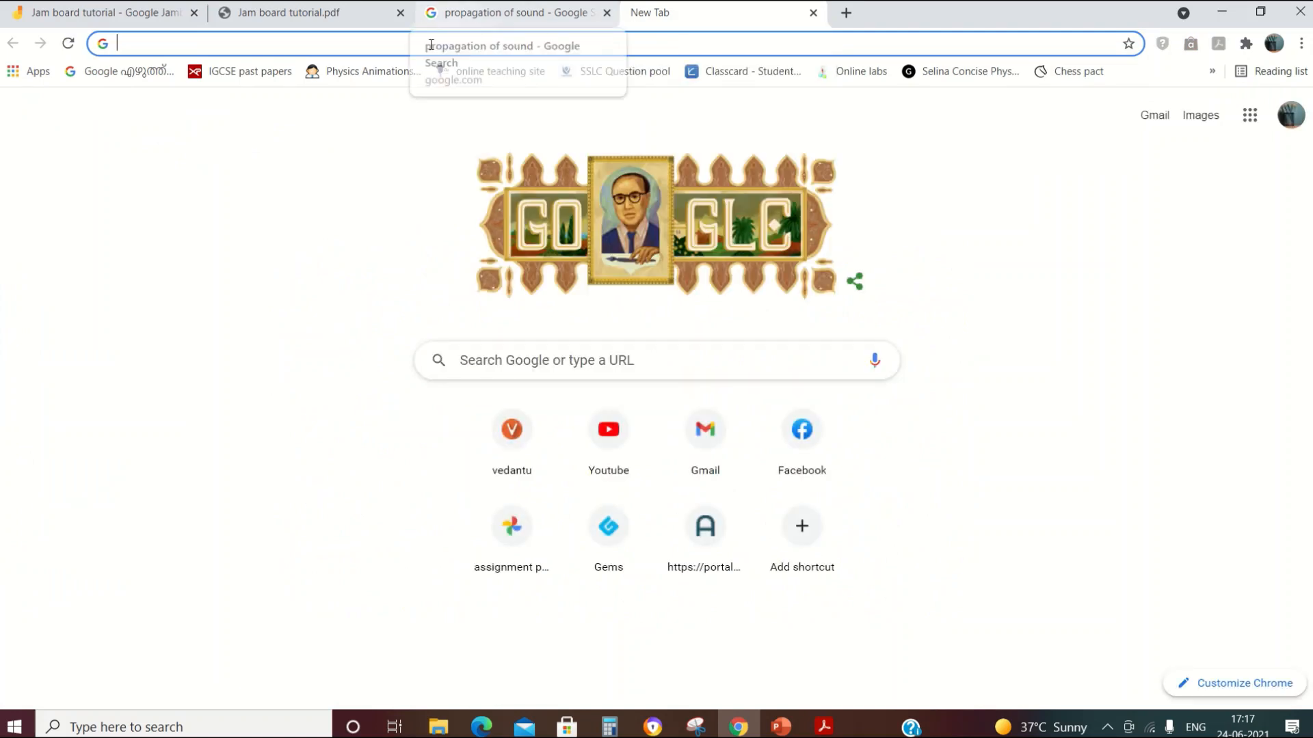
{"action": "left_click", "coordinate": [428, 46]}
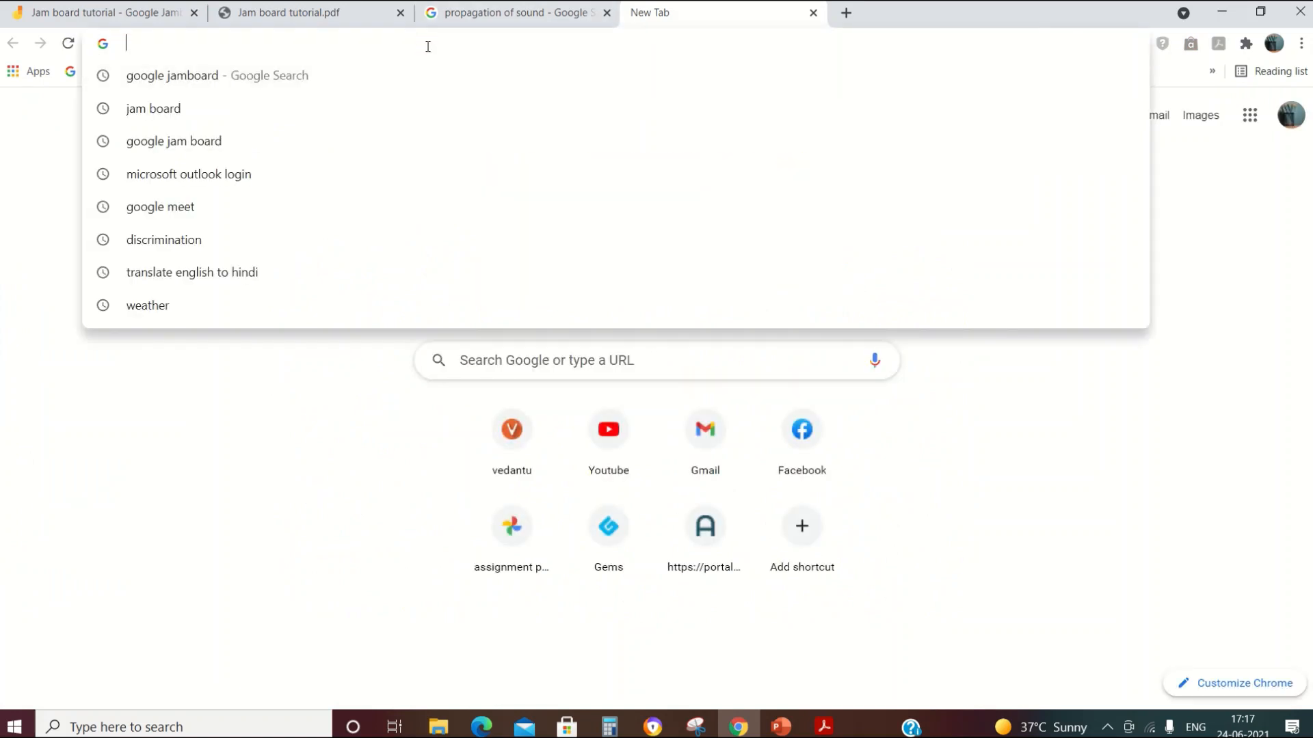
{"action": "type", "text": "google"}
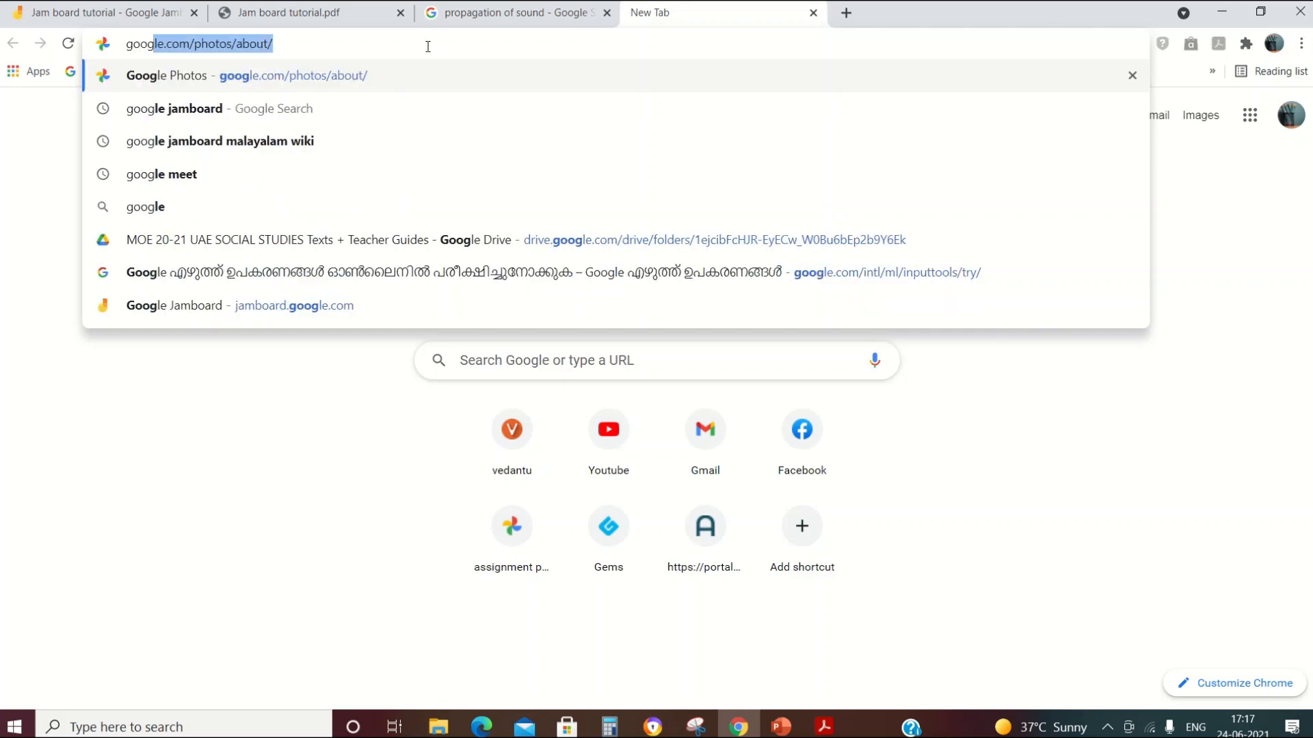
{"action": "type", "text": " meet"}
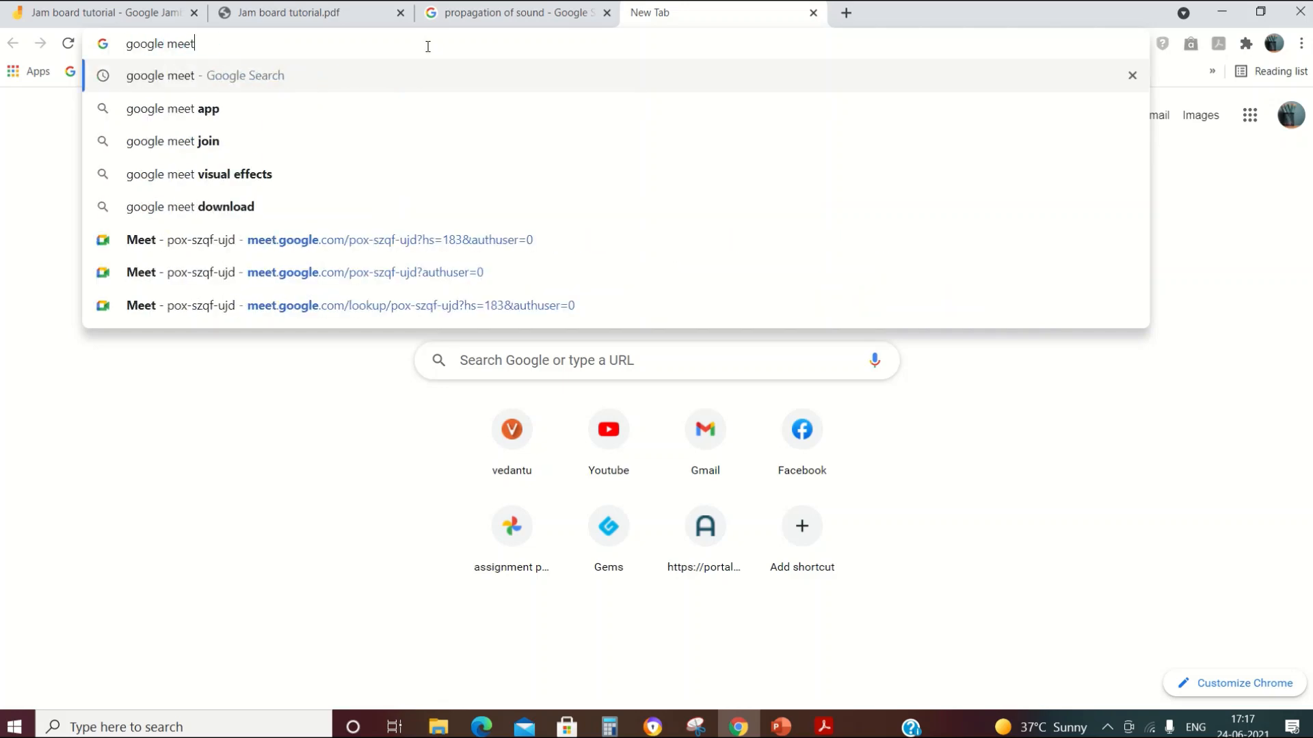
{"action": "key", "text": "Return"}
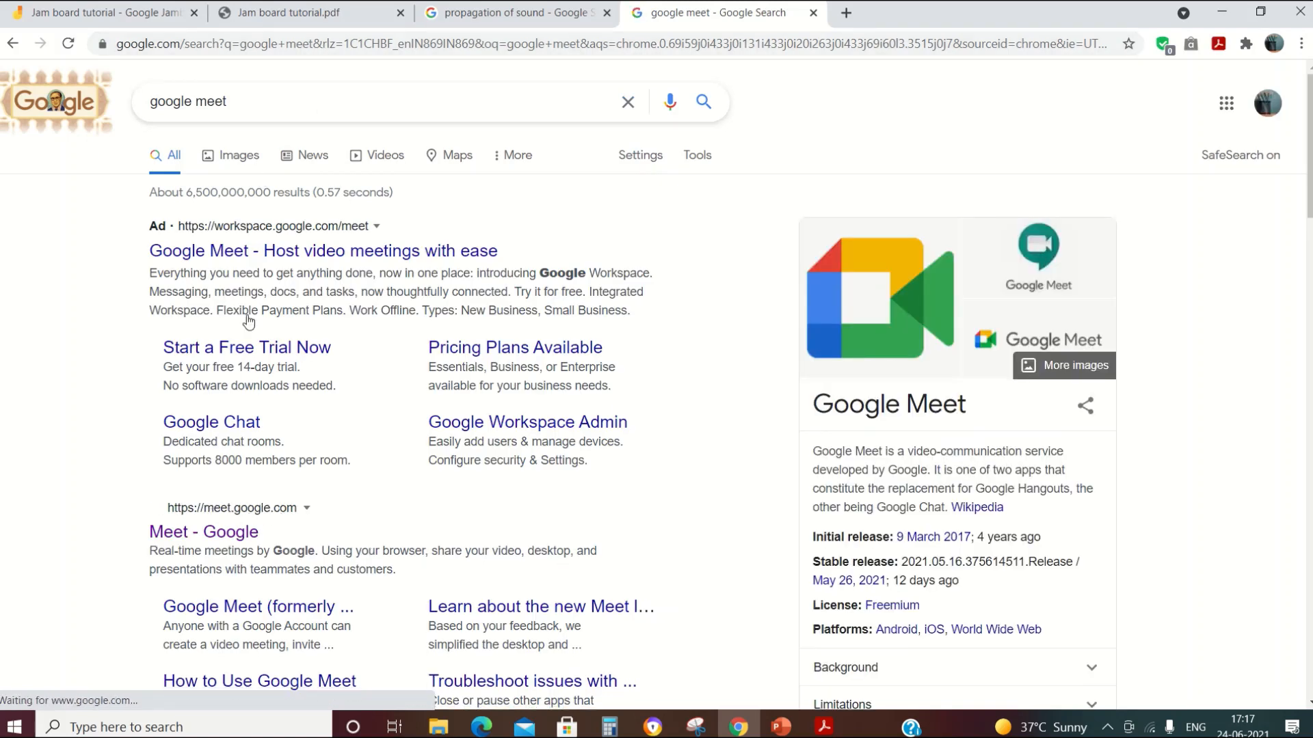
{"action": "left_click", "coordinate": [221, 535]}
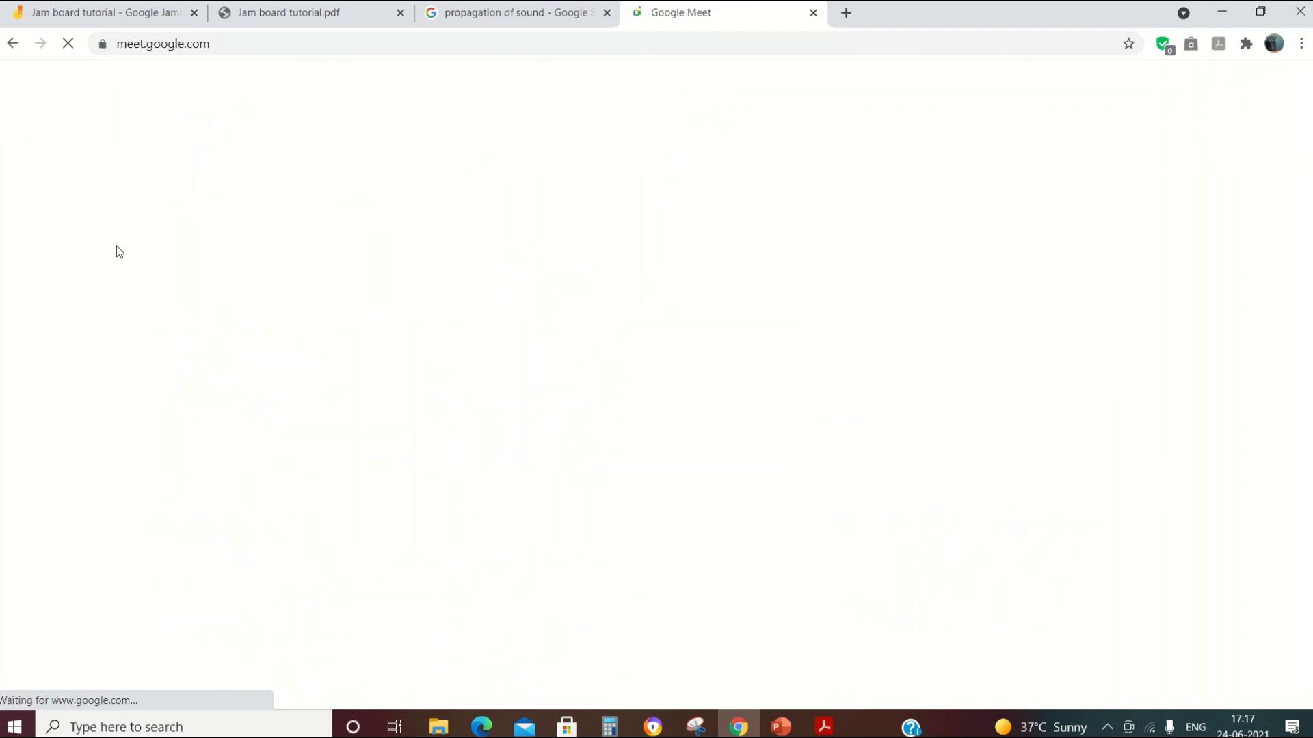
Step: Start an instant meeting, turn the camera off, and dismiss the meeting-ready notice
{"action": "left_click", "coordinate": [154, 478]}
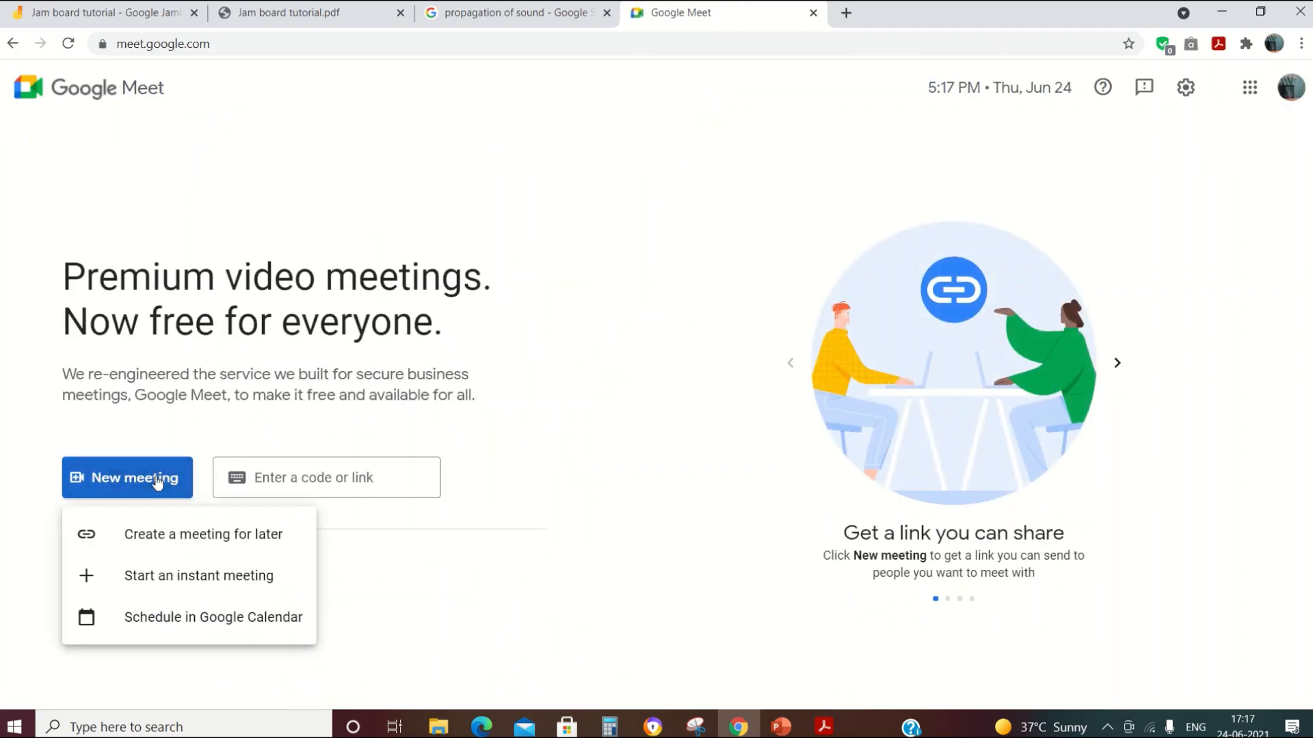
{"action": "left_click", "coordinate": [191, 574]}
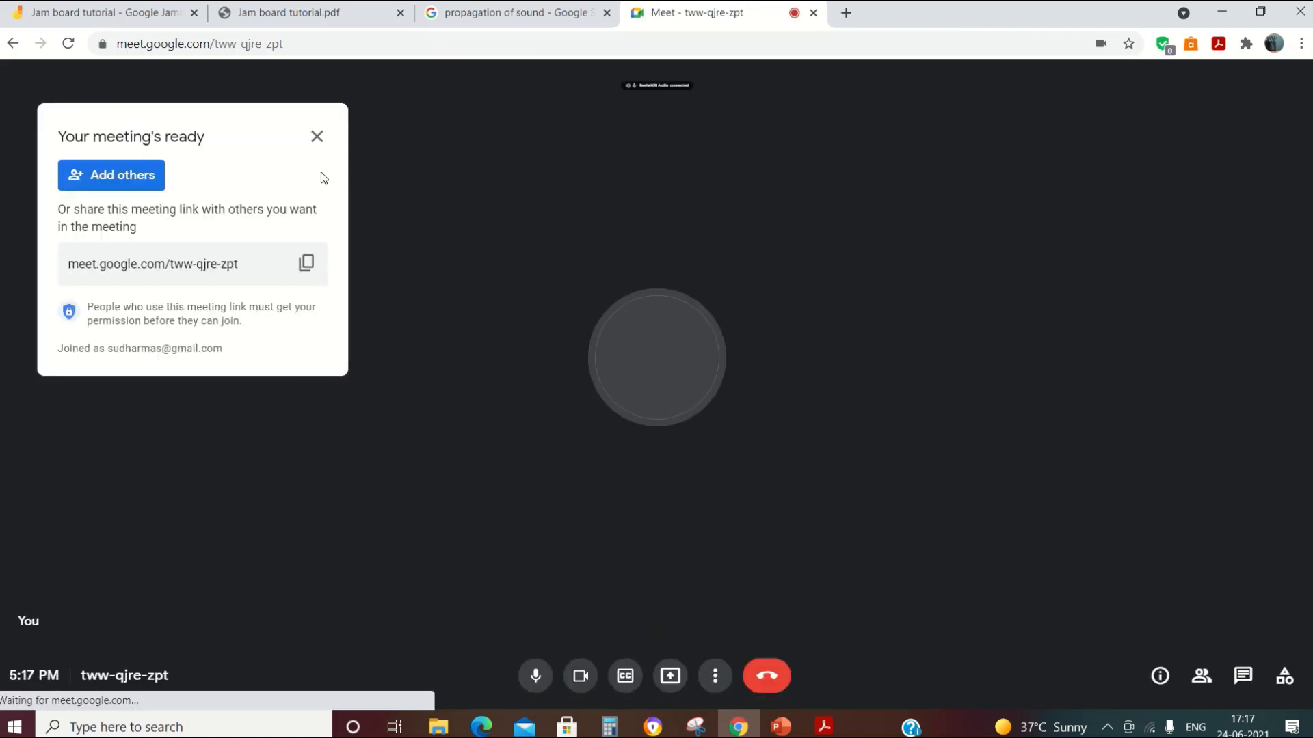
{"action": "left_click", "coordinate": [582, 677]}
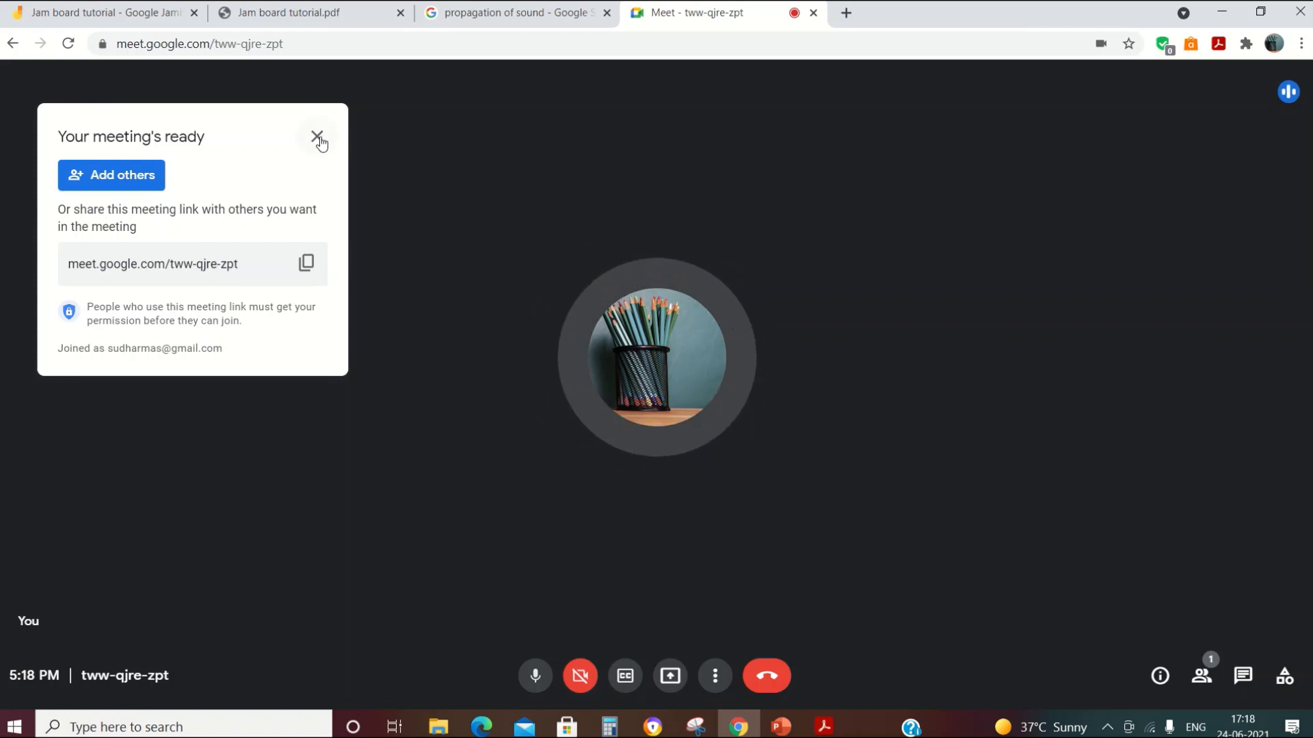
{"action": "left_click", "coordinate": [317, 138]}
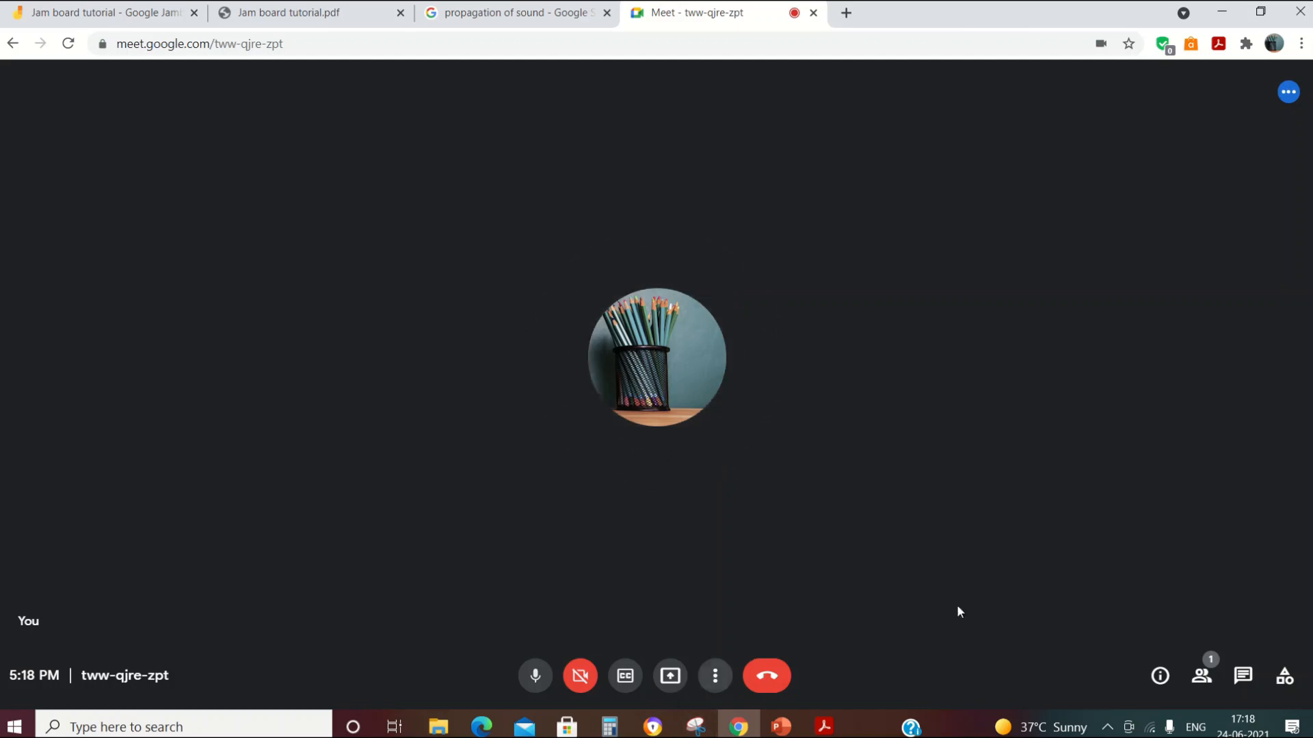
{"action": "left_click", "coordinate": [667, 677]}
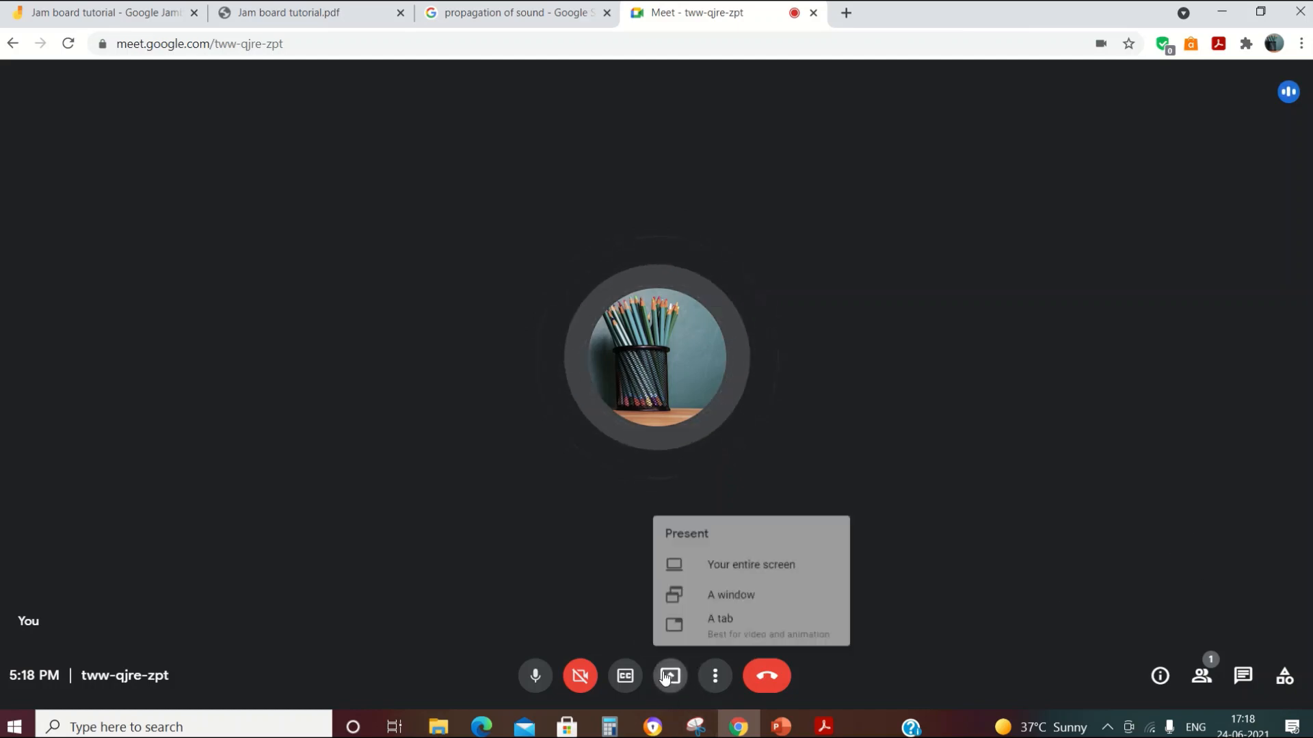
{"action": "left_click", "coordinate": [732, 593]}
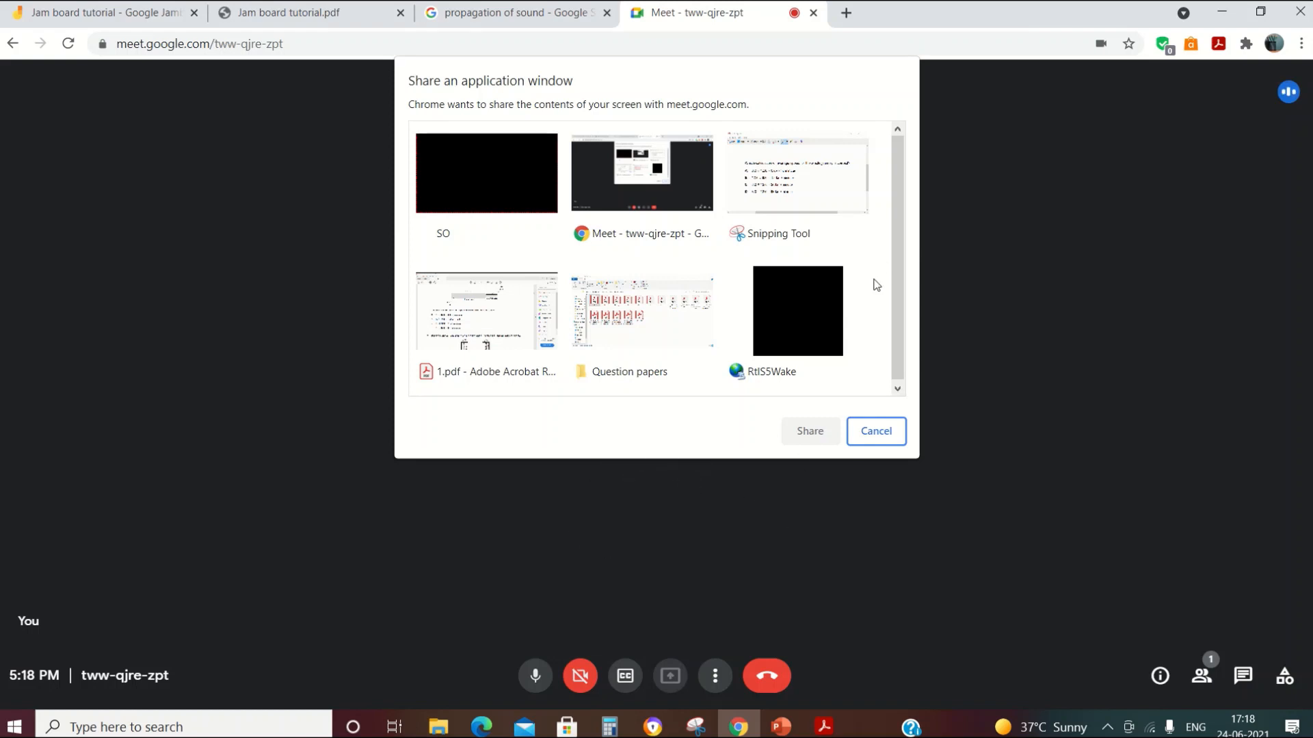
{"action": "left_click", "coordinate": [870, 434]}
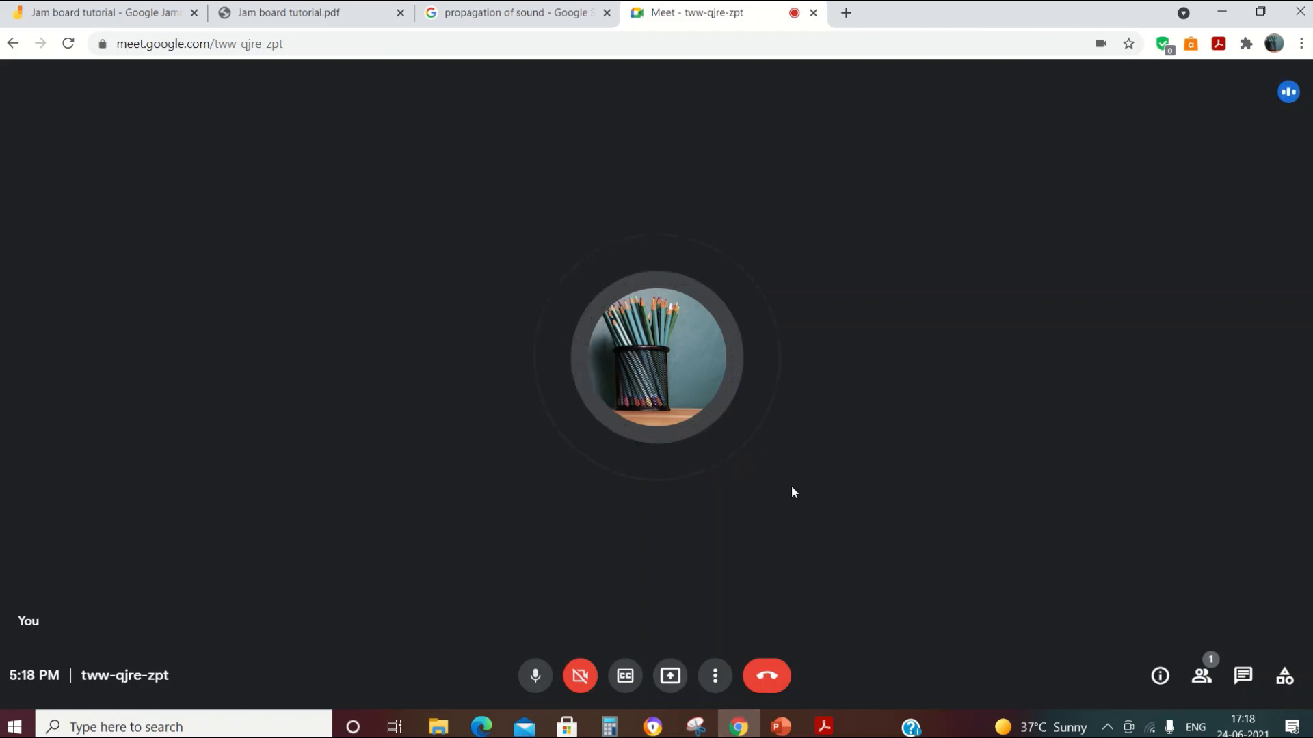
Step: From the call's Activities, choose Whiteboarding and start a new whiteboard Jam
{"action": "left_click", "coordinate": [1286, 683]}
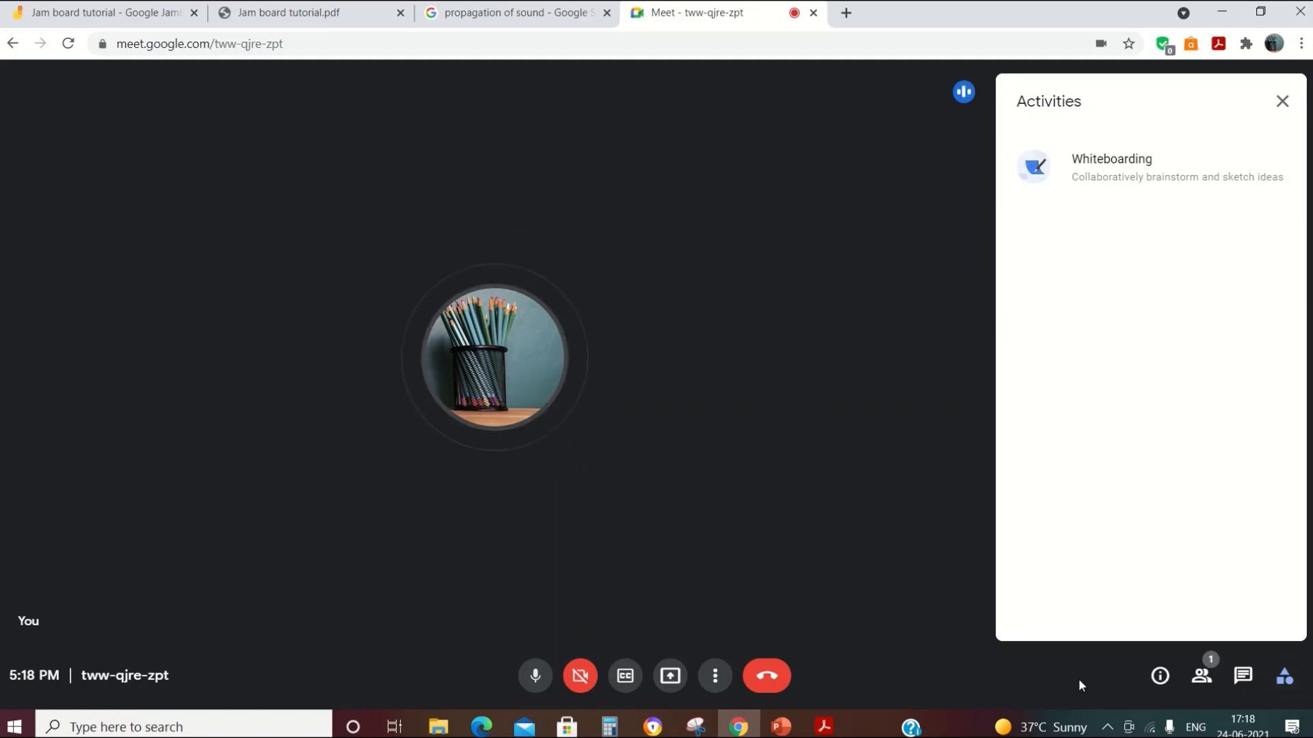
{"action": "left_click", "coordinate": [1281, 104]}
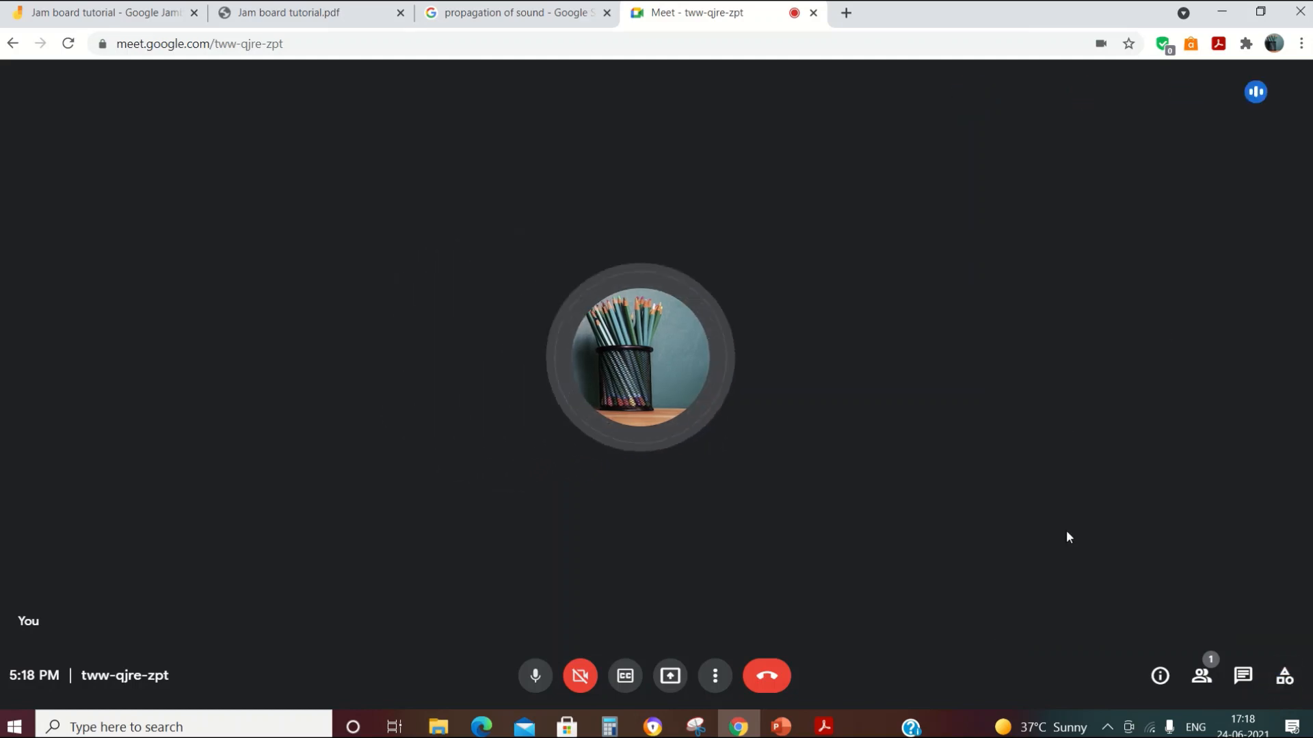
{"action": "left_click", "coordinate": [1285, 678]}
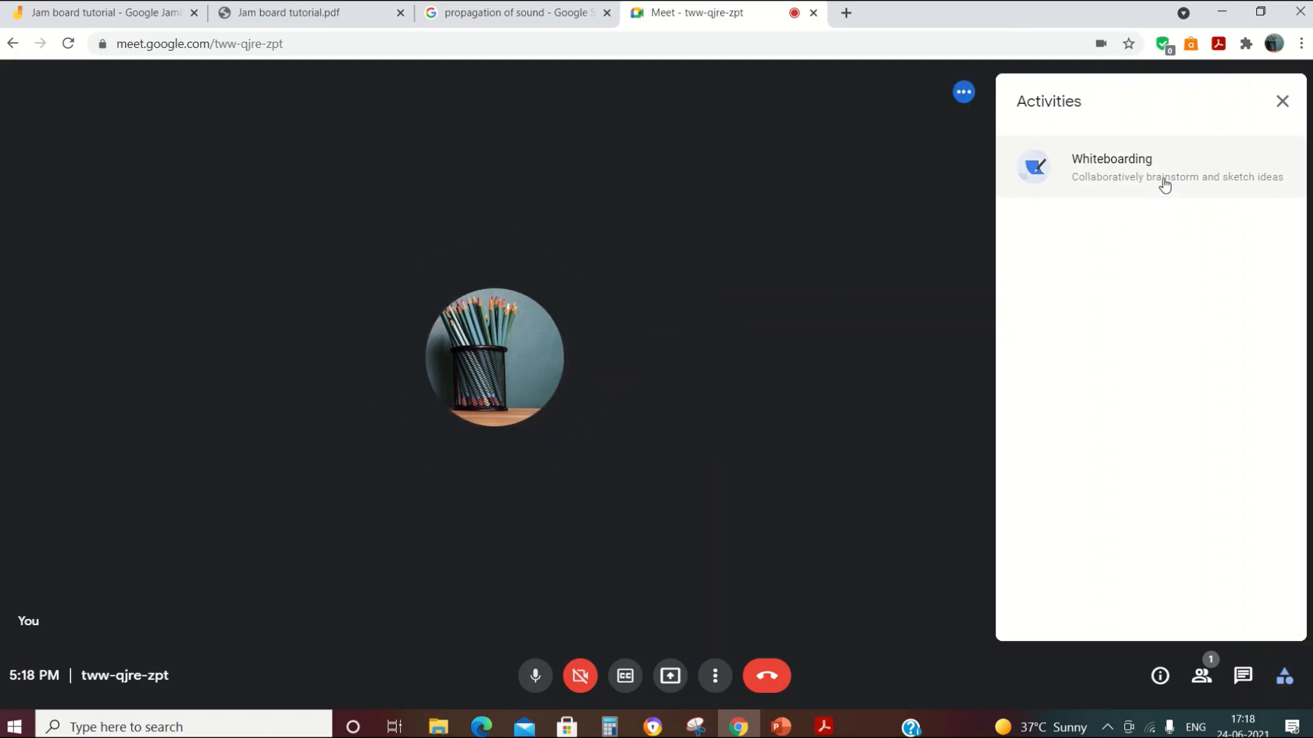
{"action": "left_click", "coordinate": [1164, 184]}
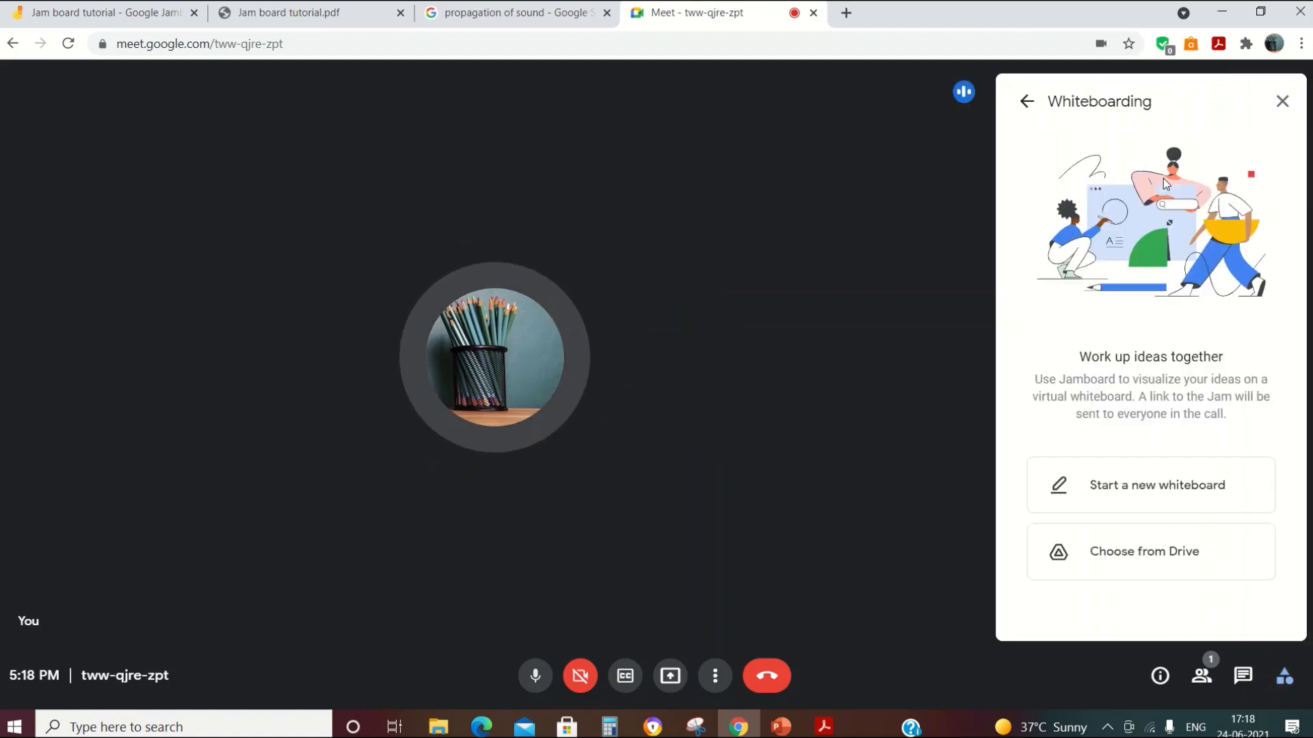
{"action": "left_click", "coordinate": [1175, 487]}
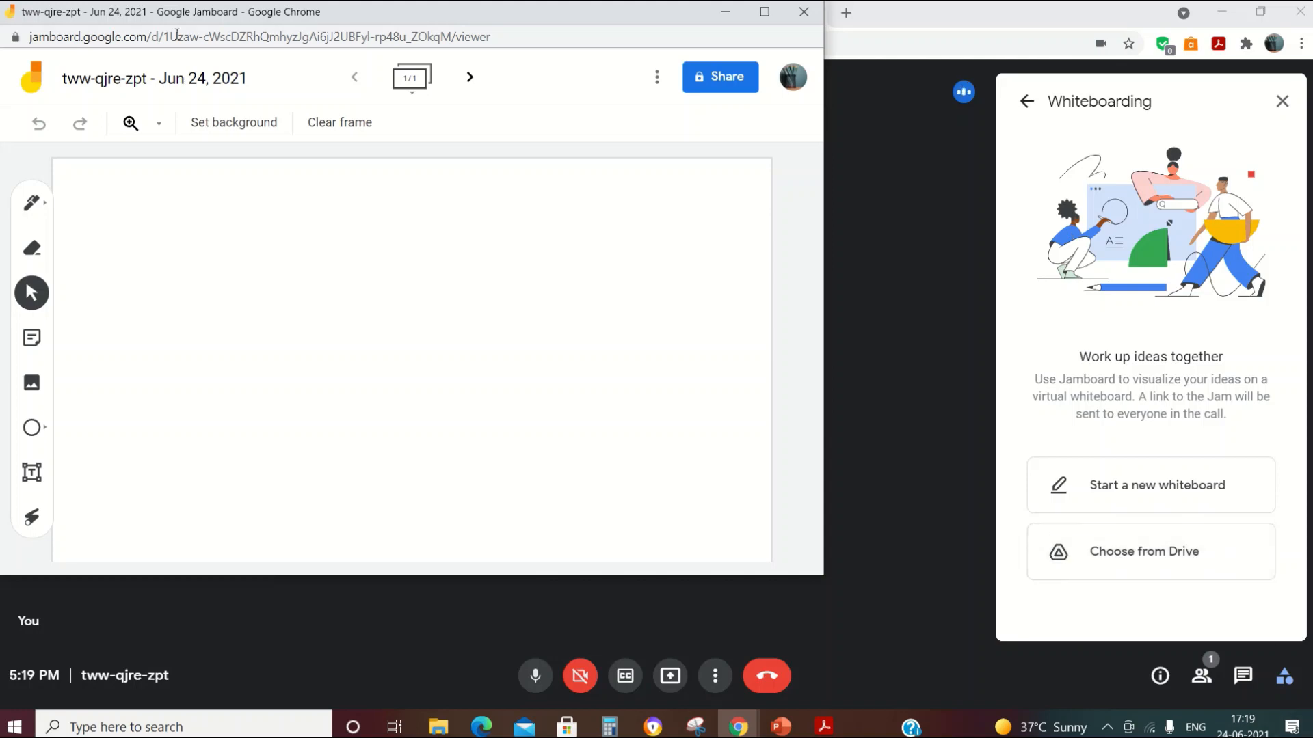
Step: Reposition the meeting Jam window and open its Share settings, closing them without changes
{"action": "left_click_drag", "start_coordinate": [140, 20], "coordinate": [197, 138]}
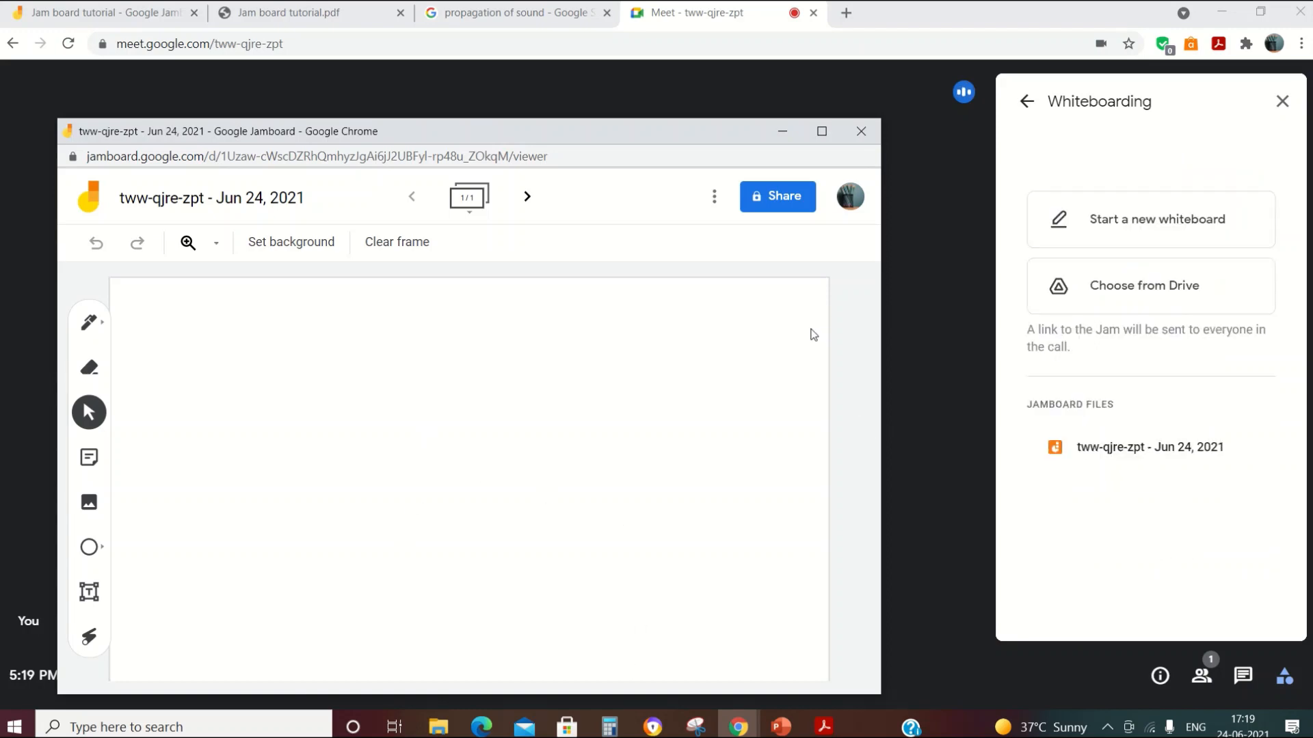
{"action": "left_click", "coordinate": [1279, 102]}
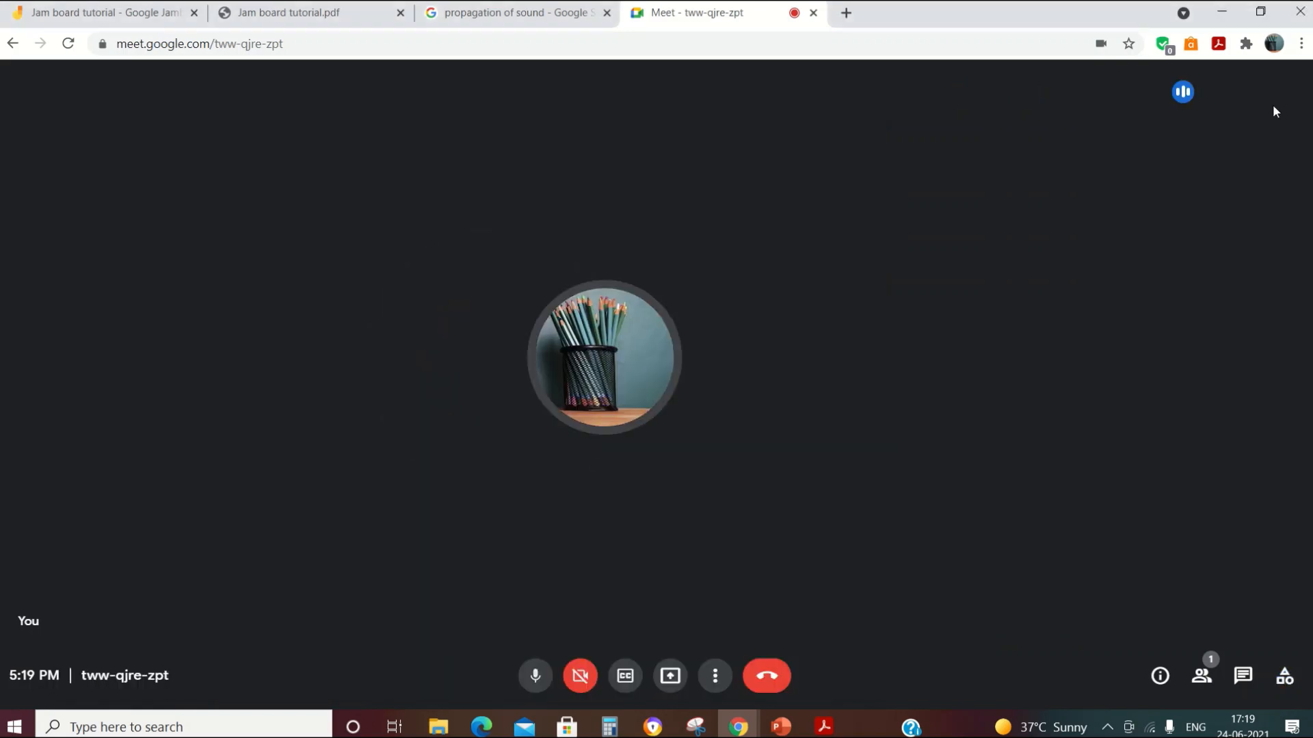
{"action": "mouse_move", "coordinate": [737, 726]}
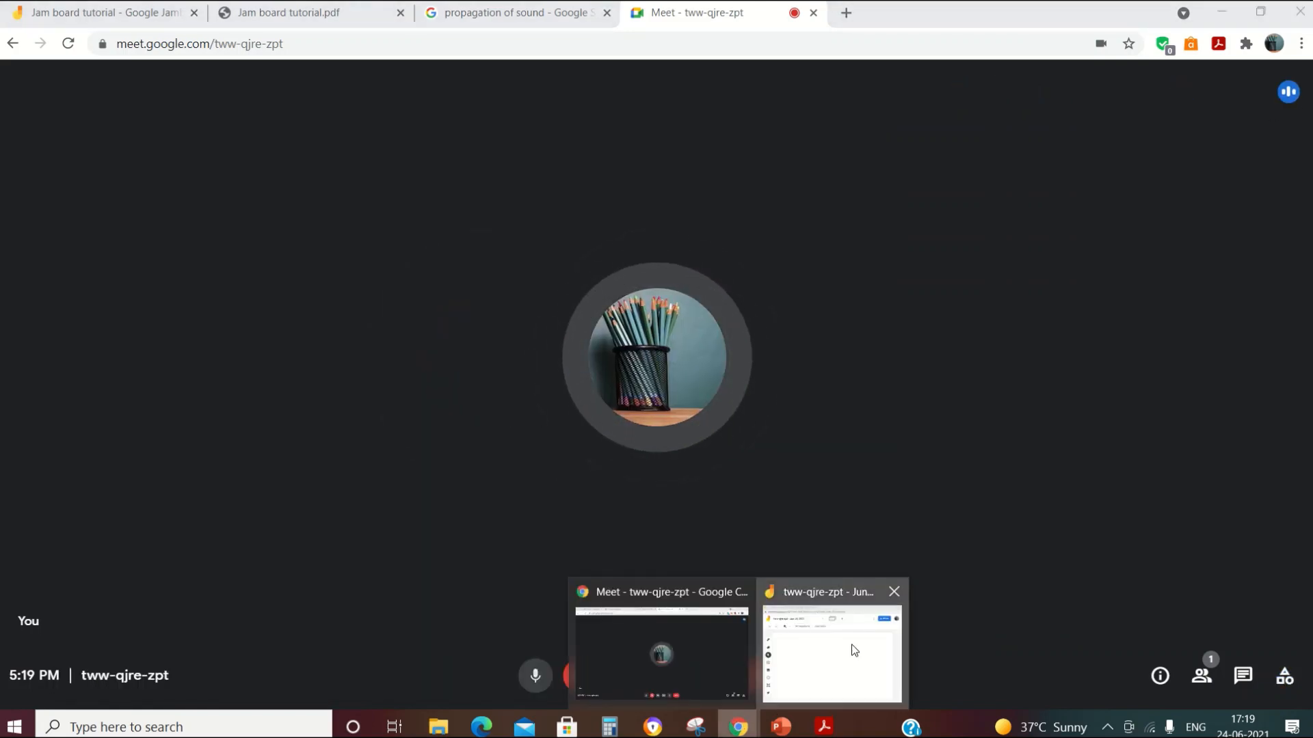
{"action": "left_click", "coordinate": [832, 650]}
{"action": "left_click", "coordinate": [751, 197]}
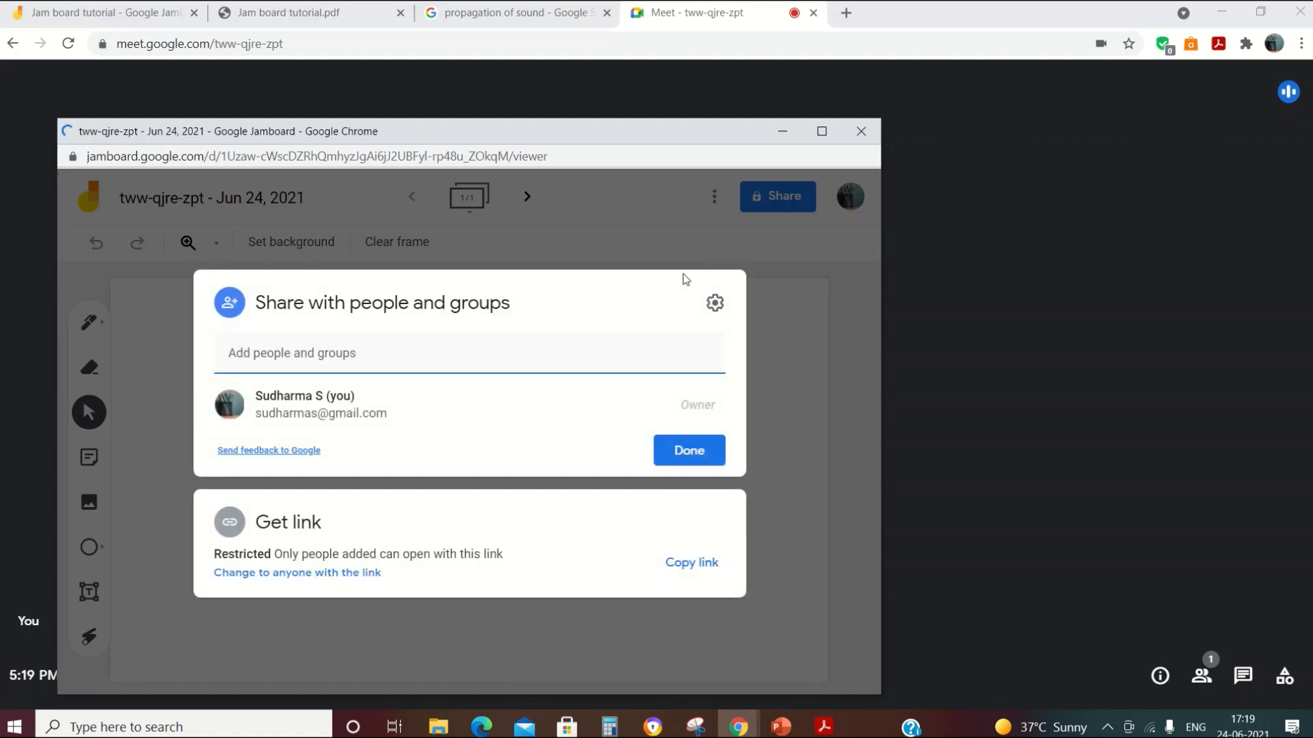
{"action": "left_click", "coordinate": [462, 358]}
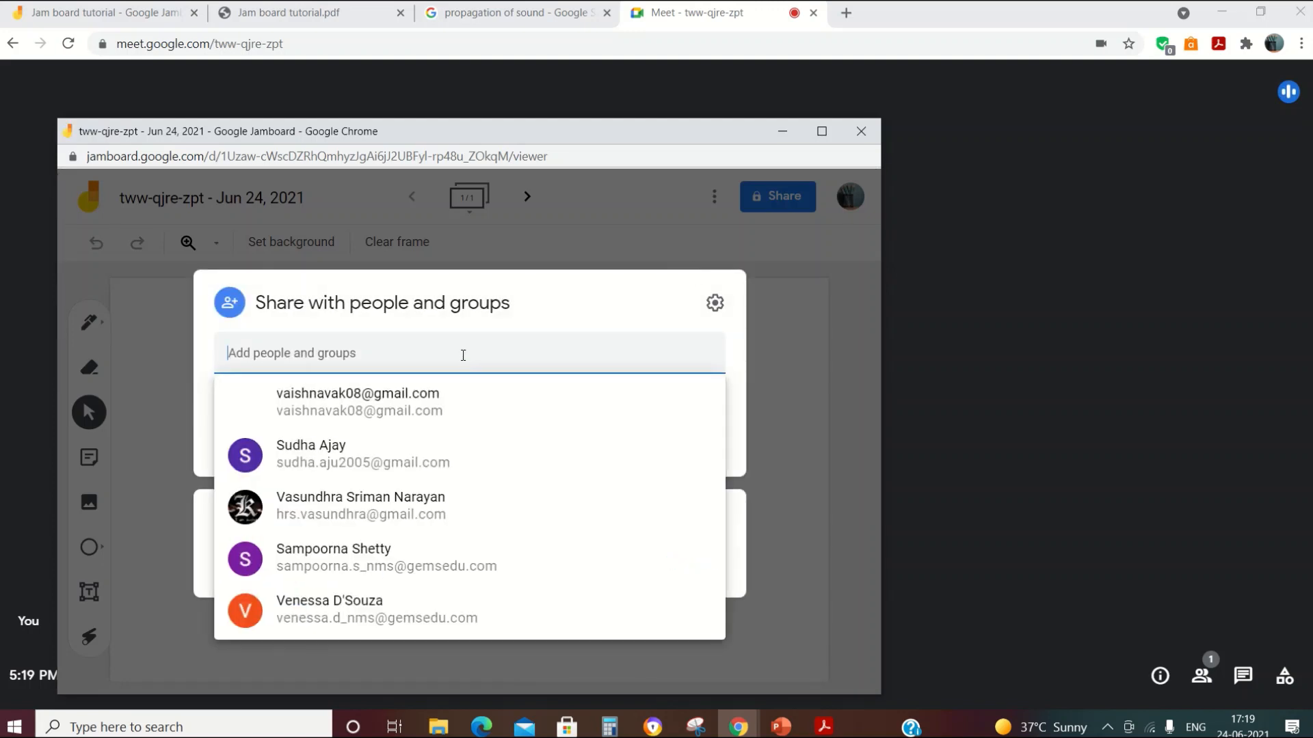
{"action": "left_click", "coordinate": [771, 398]}
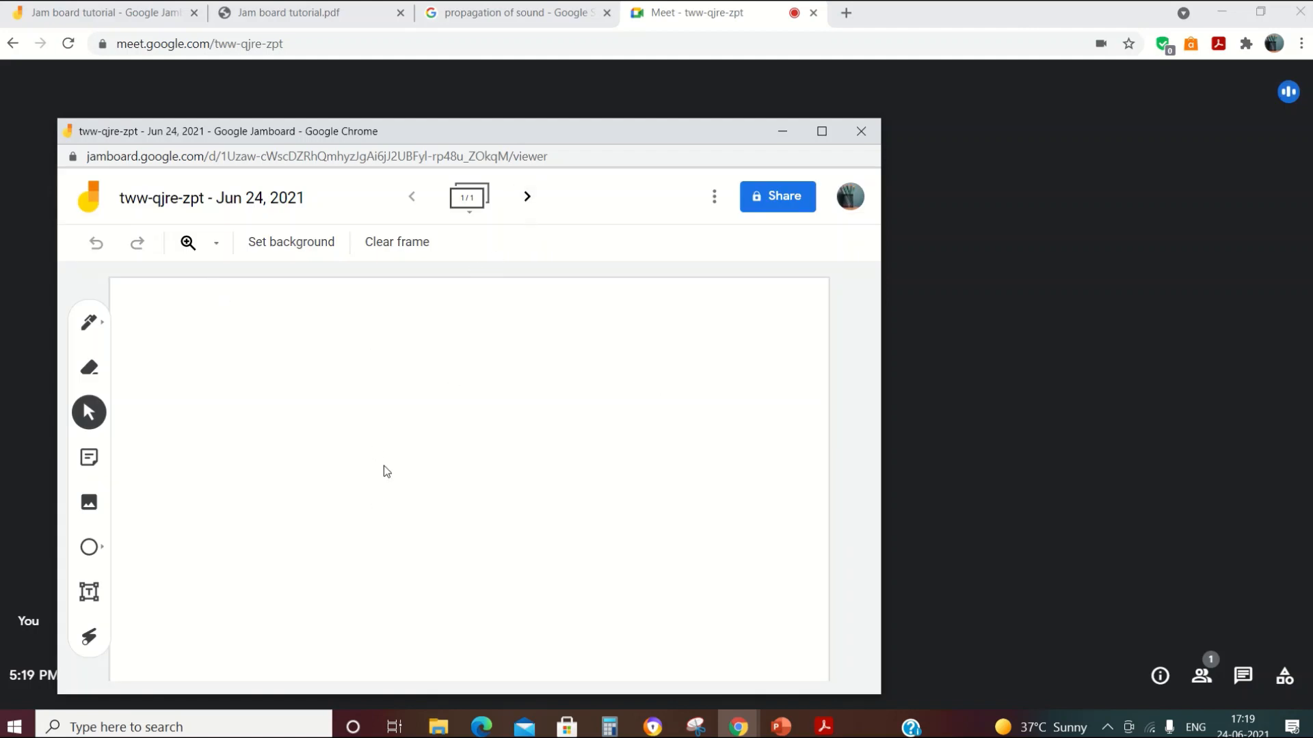
Step: Add a second blank frame to the meeting Jam, then return to the Jam board tutorial
{"action": "left_click", "coordinate": [524, 199]}
{"action": "left_click", "coordinate": [715, 198]}
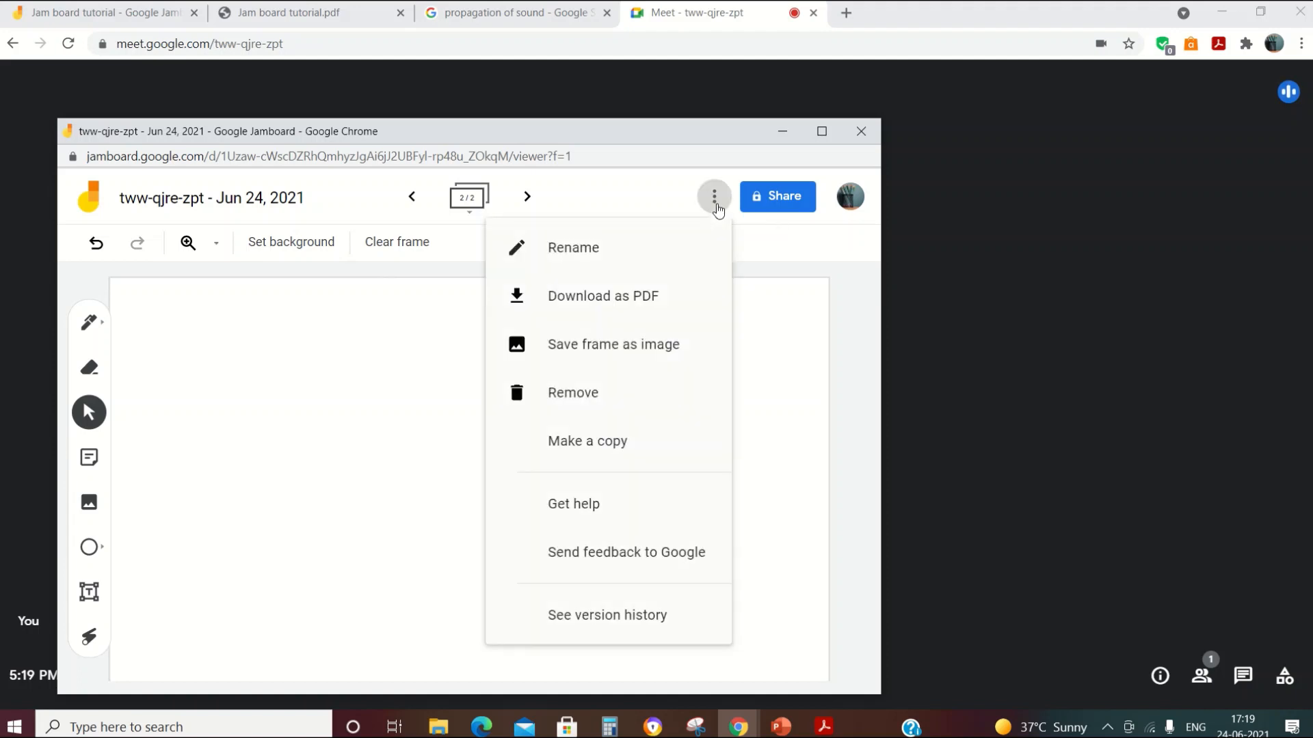
{"action": "left_click", "coordinate": [785, 382]}
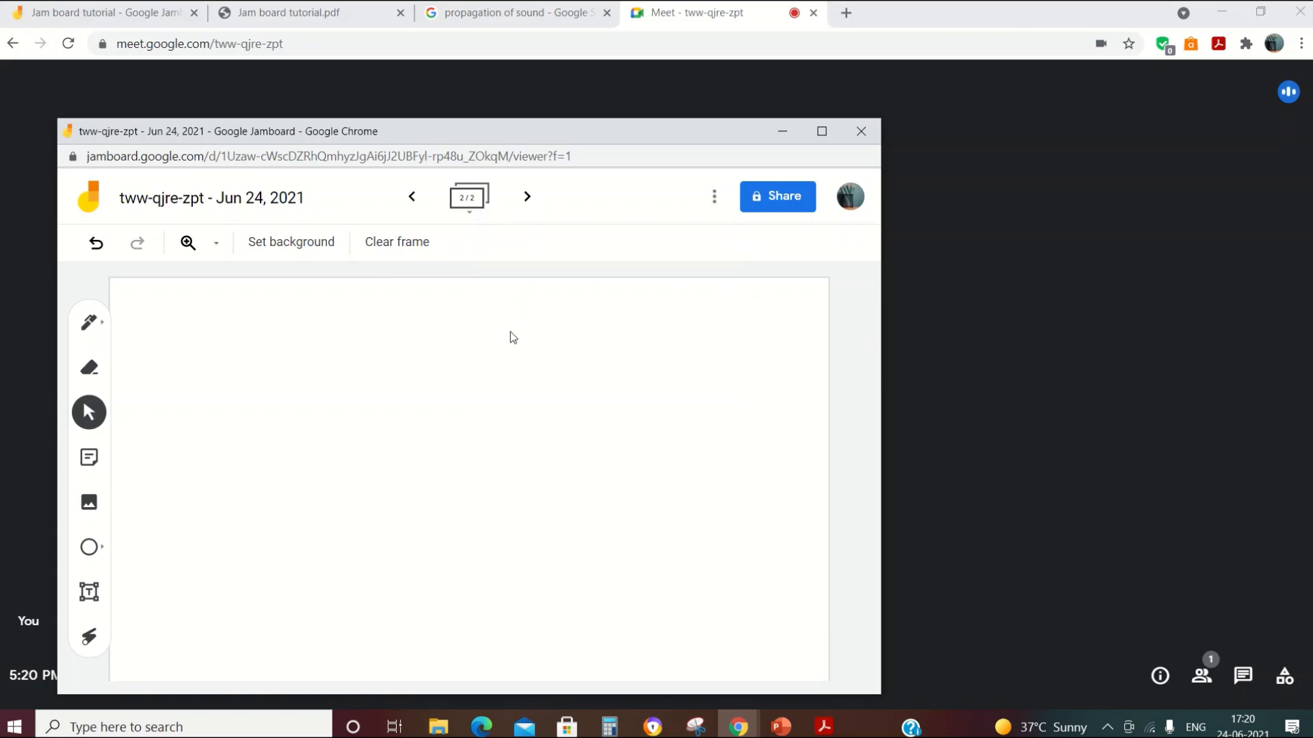
{"action": "left_click", "coordinate": [125, 15]}
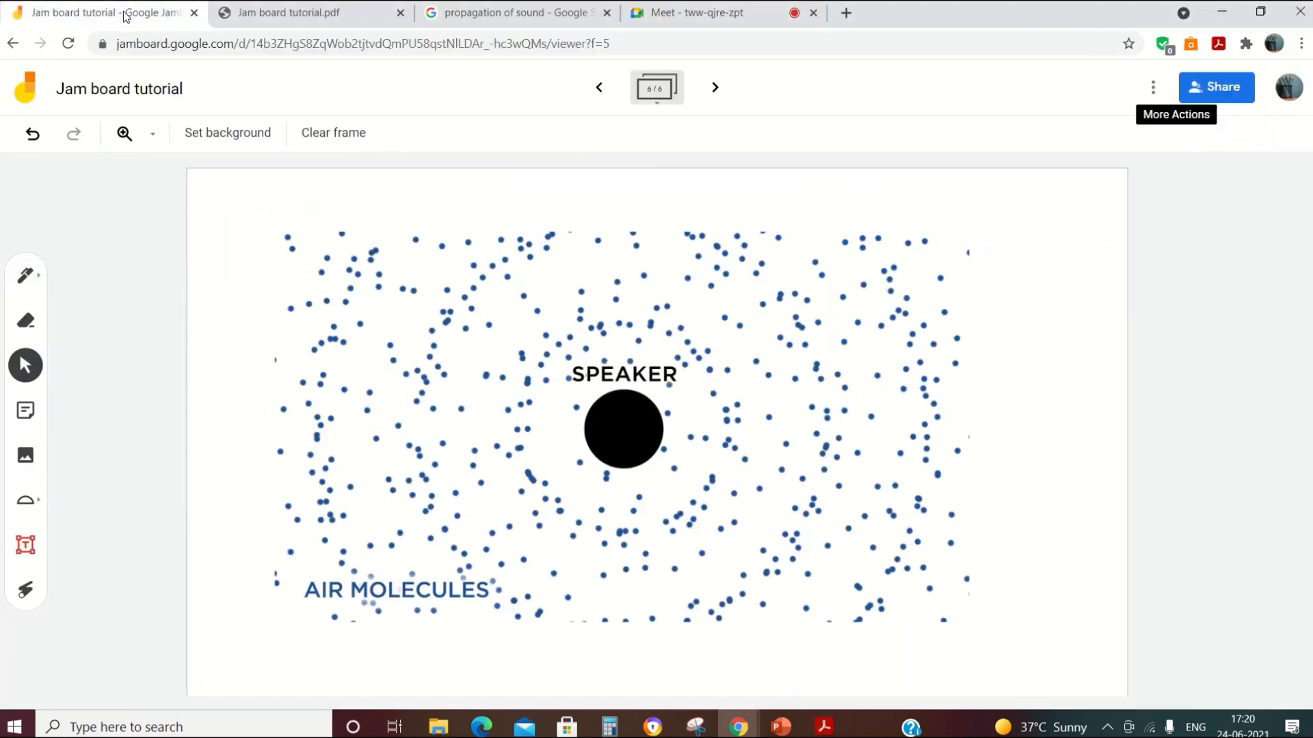
Step: Go back from Jam board tutorial to the Recent Jams list
{"action": "left_click", "coordinate": [12, 43]}
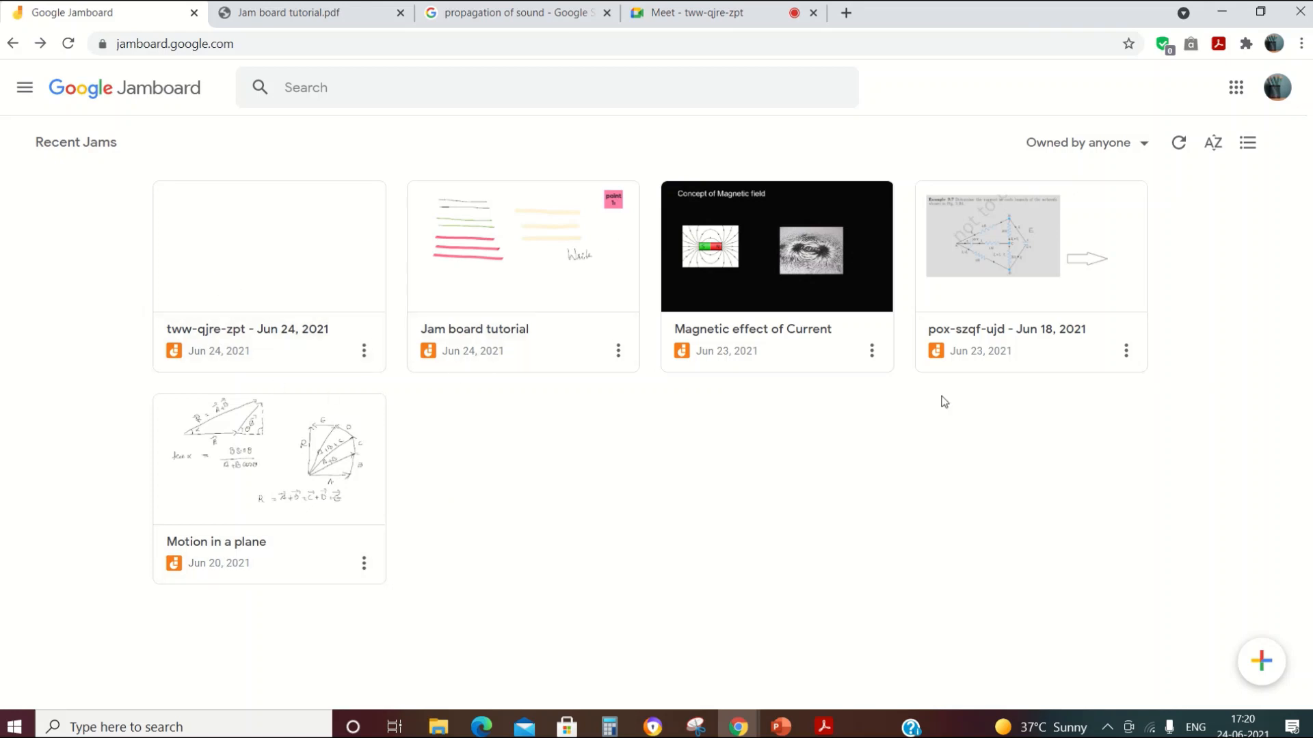
Step: Open Magnetic effect of Current, advance to frame 4/9, then back to Biot Savart's Law (3/9)
{"action": "left_click", "coordinate": [731, 263]}
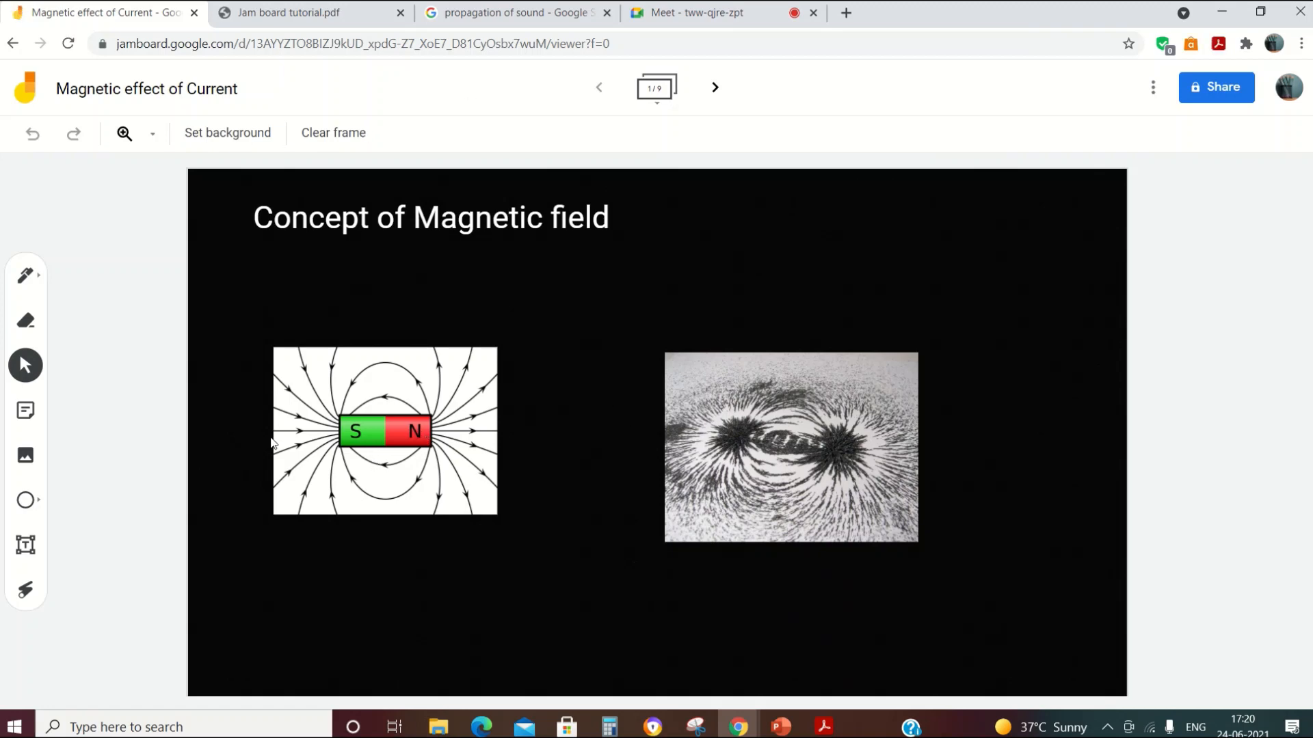
{"action": "left_click", "coordinate": [714, 86]}
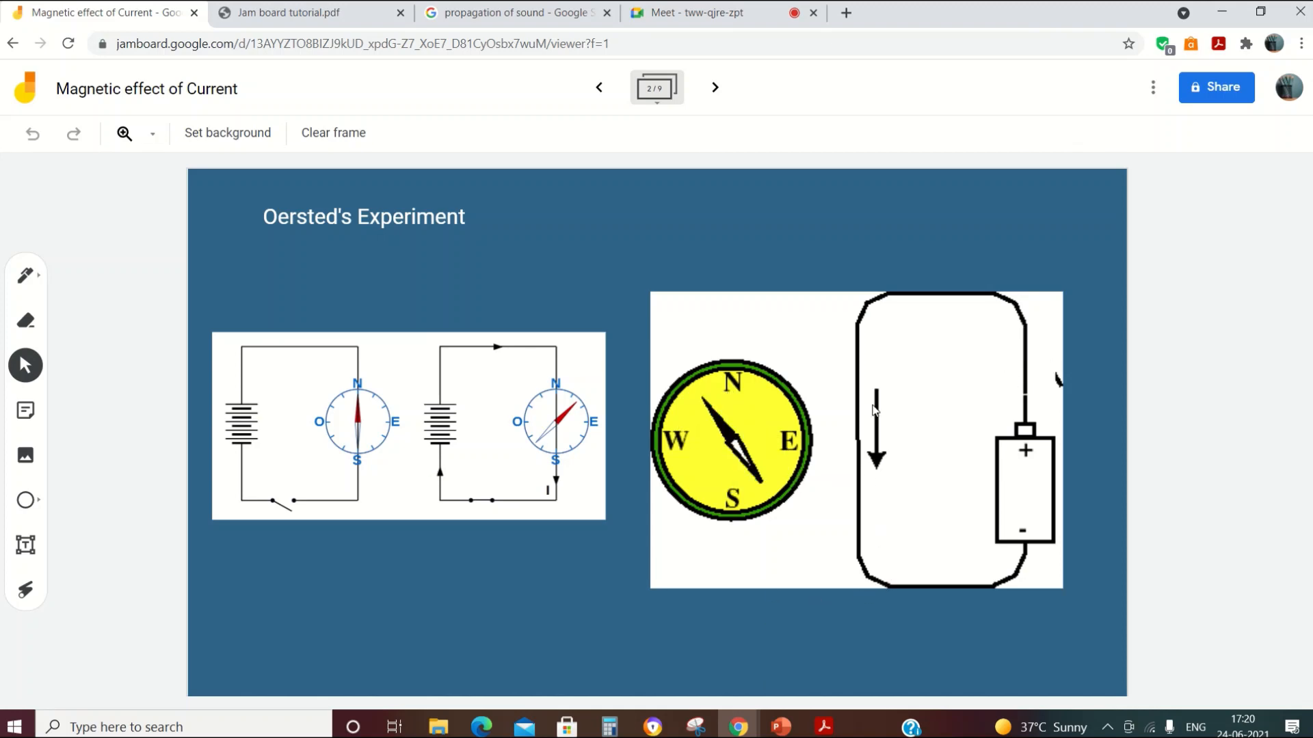
{"action": "left_click", "coordinate": [716, 88]}
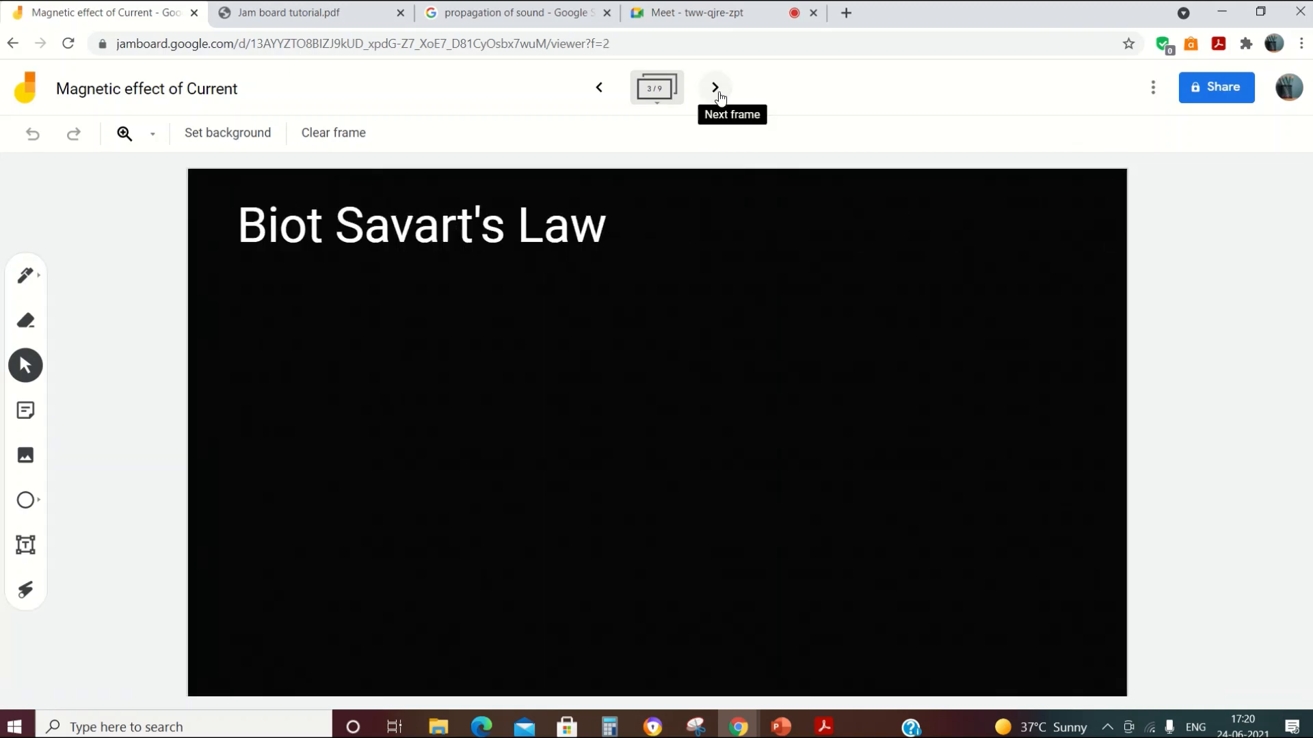
{"action": "left_click", "coordinate": [716, 91]}
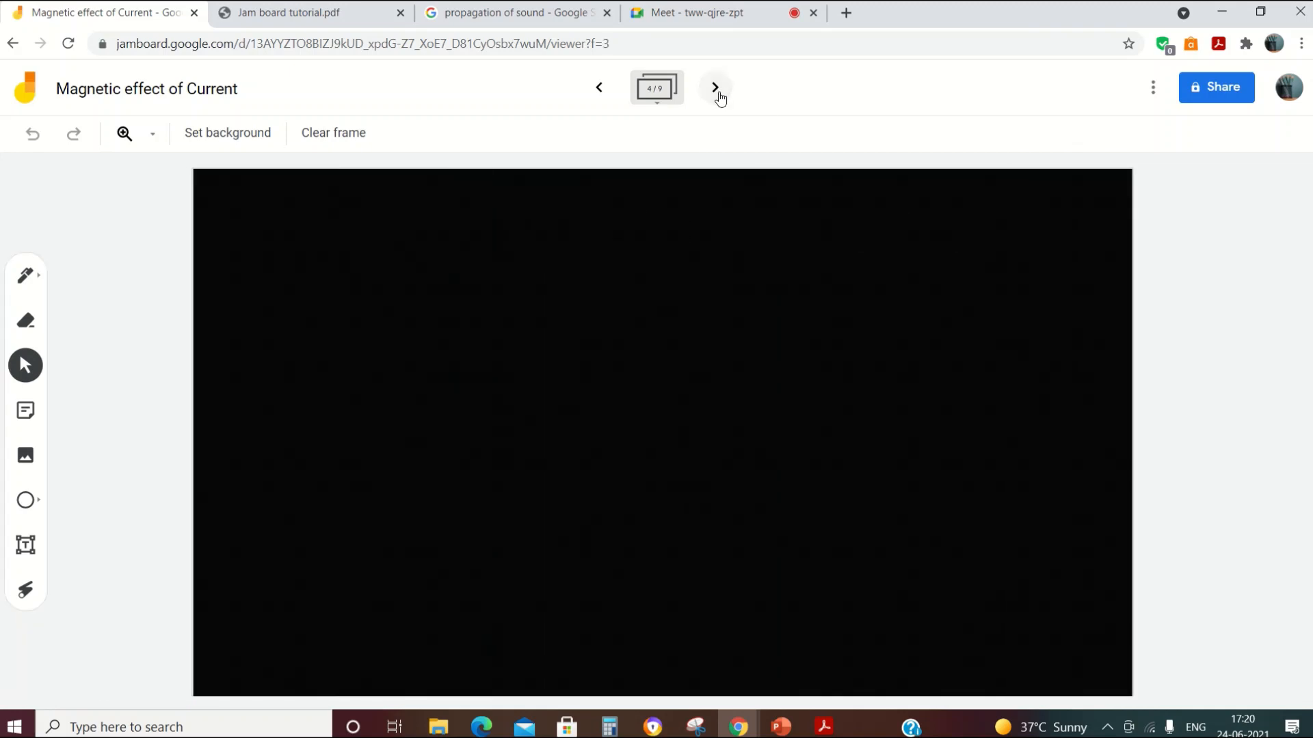
{"action": "left_click", "coordinate": [600, 88]}
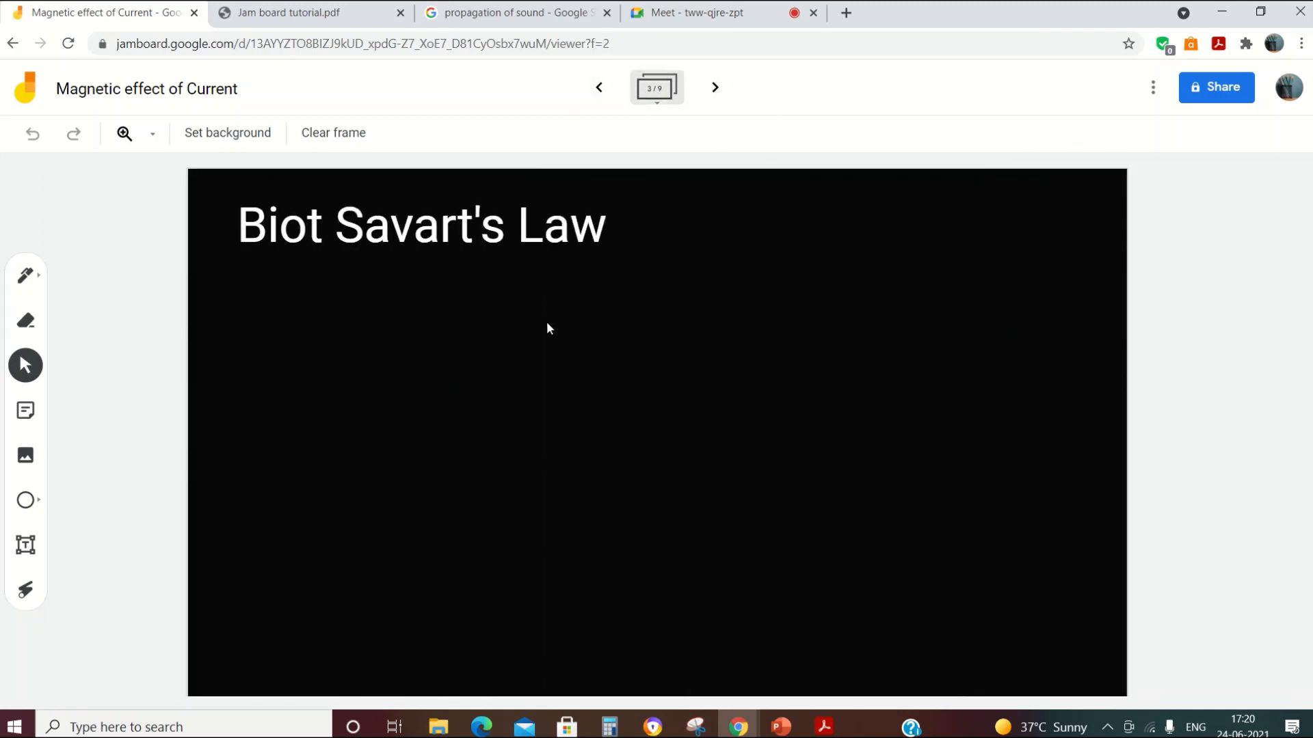